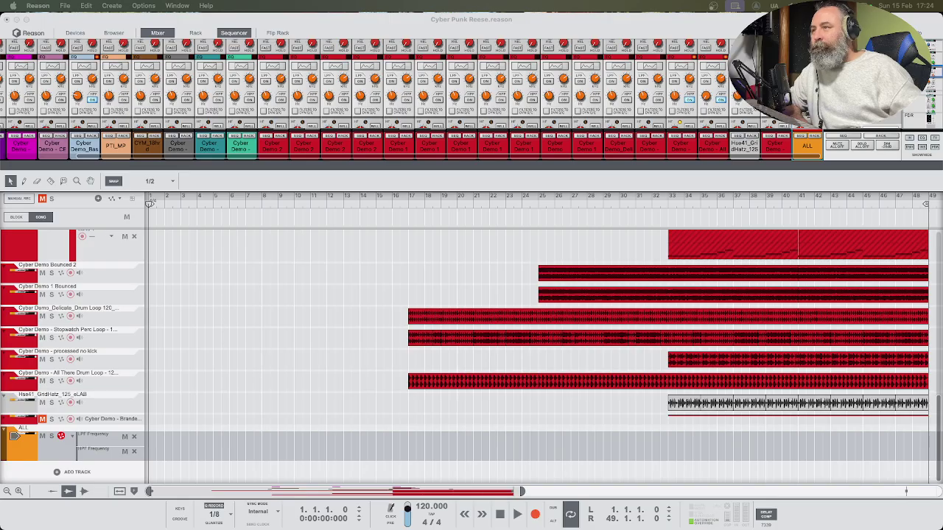
Examine the arrangement's tracks and clips from bar 1 to the end of the song
{"action": "scroll", "coordinate": [311, 347], "scroll_direction": "up", "scroll_amount": 5}
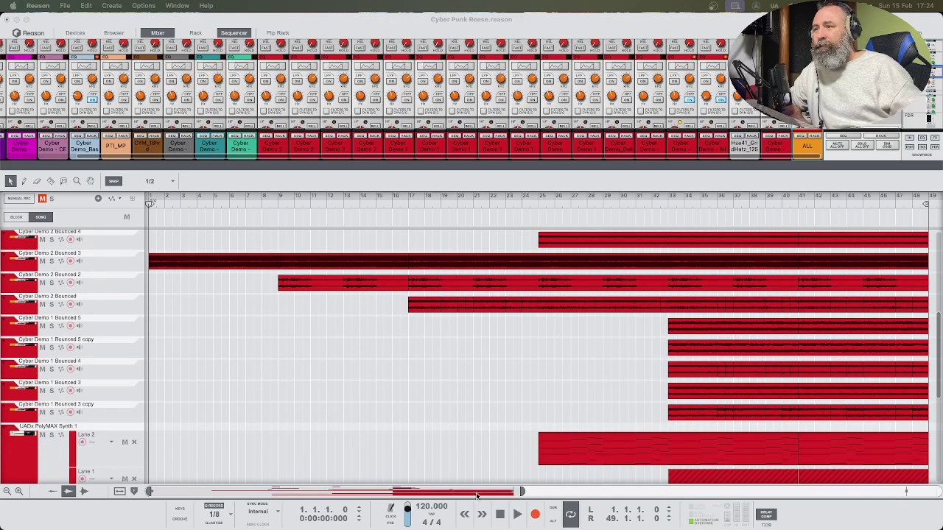
{"action": "left_click_drag", "start_coordinate": [478, 498], "coordinate": [660, 487]}
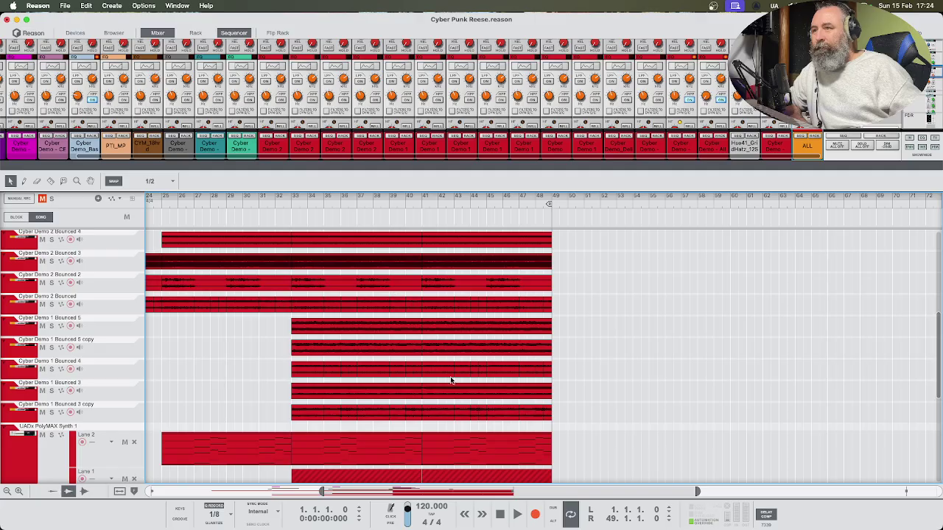
{"action": "left_click_drag", "start_coordinate": [512, 492], "coordinate": [331, 490]}
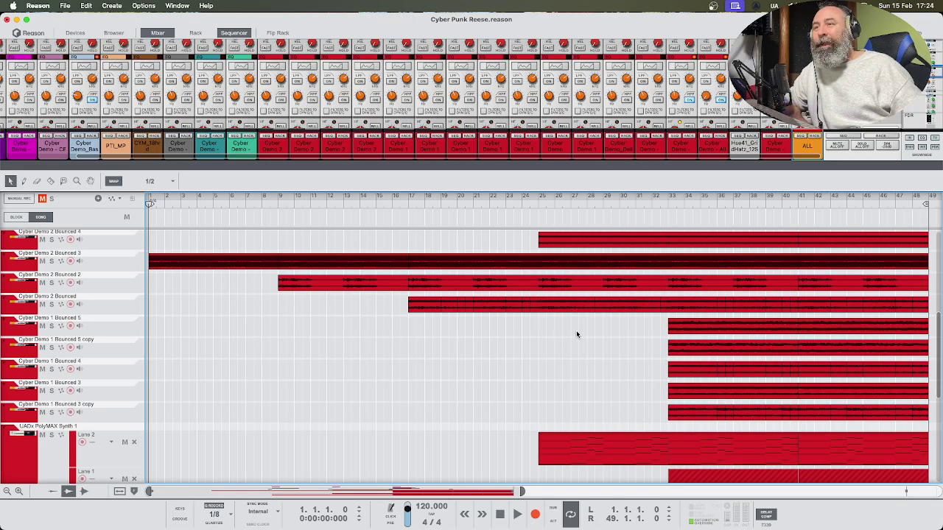
{"action": "scroll", "coordinate": [577, 335], "scroll_direction": "down", "scroll_amount": 8}
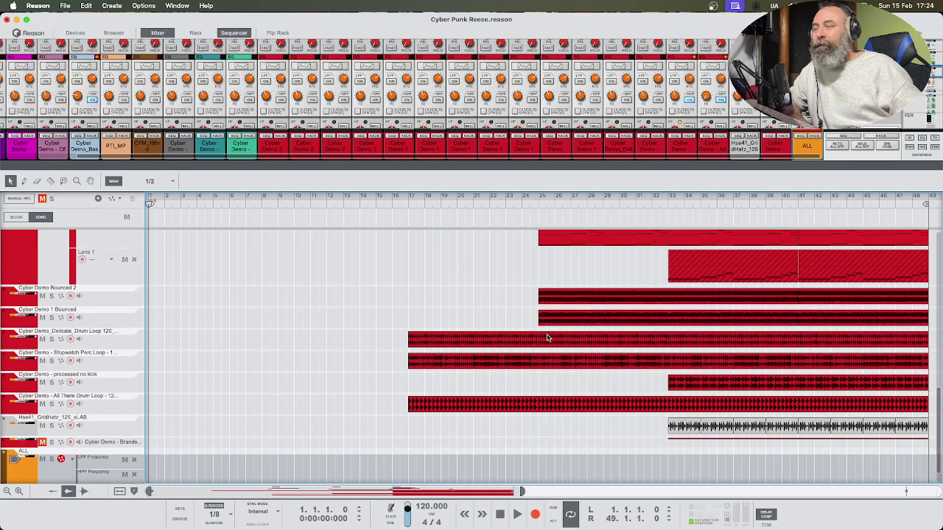
{"action": "scroll", "coordinate": [542, 336], "scroll_direction": "up", "scroll_amount": 2}
{"action": "scroll", "coordinate": [540, 336], "scroll_direction": "up", "scroll_amount": 8}
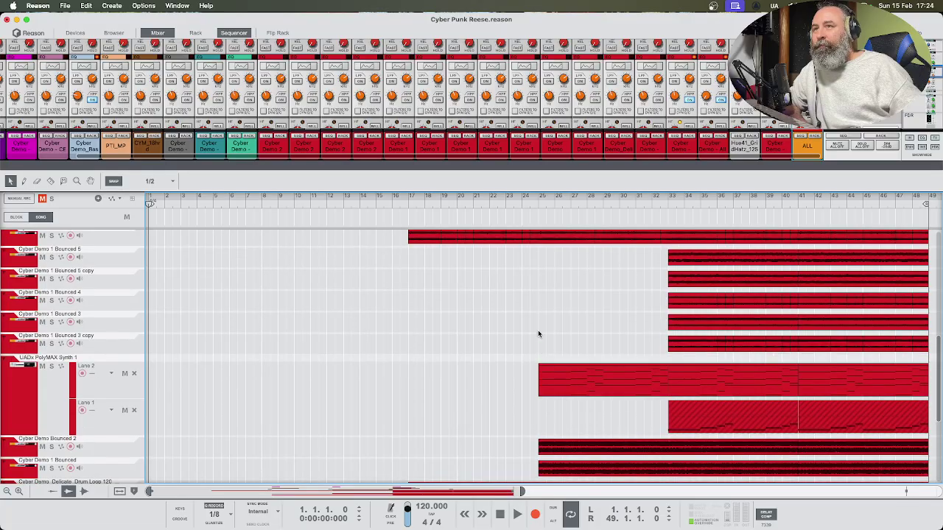
{"action": "scroll", "coordinate": [539, 334], "scroll_direction": "up", "scroll_amount": 6}
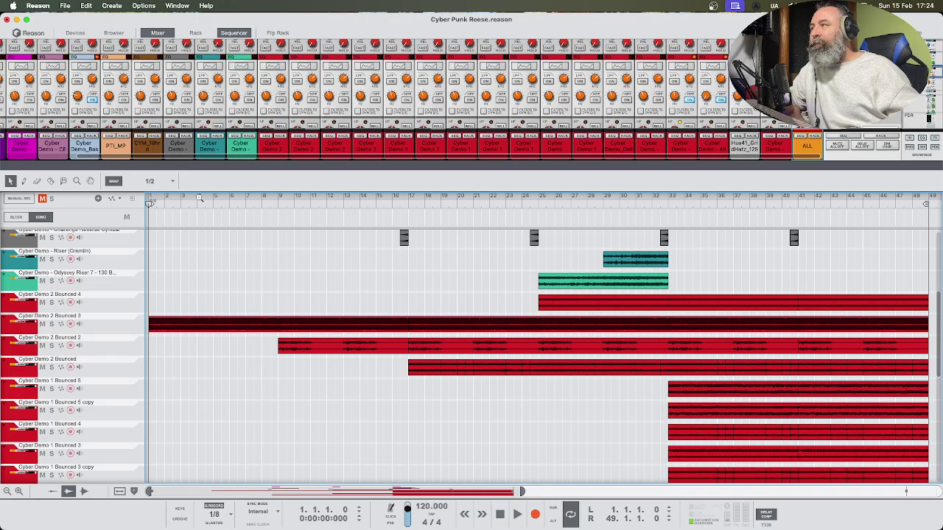
Play the song from bar 1, follow the clips through the whole arrangement, and stop playback
{"action": "left_click_drag", "start_coordinate": [181, 207], "coordinate": [151, 209]}
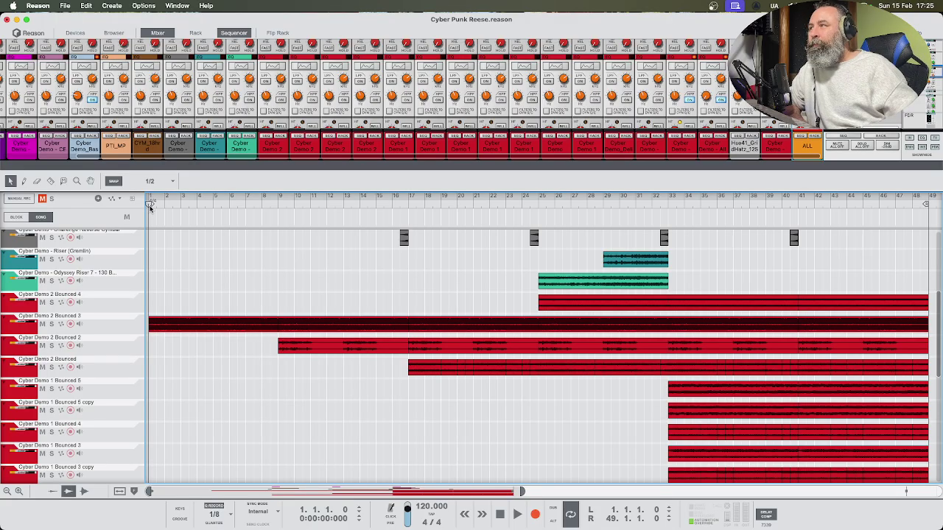
{"action": "left_click", "coordinate": [517, 514]}
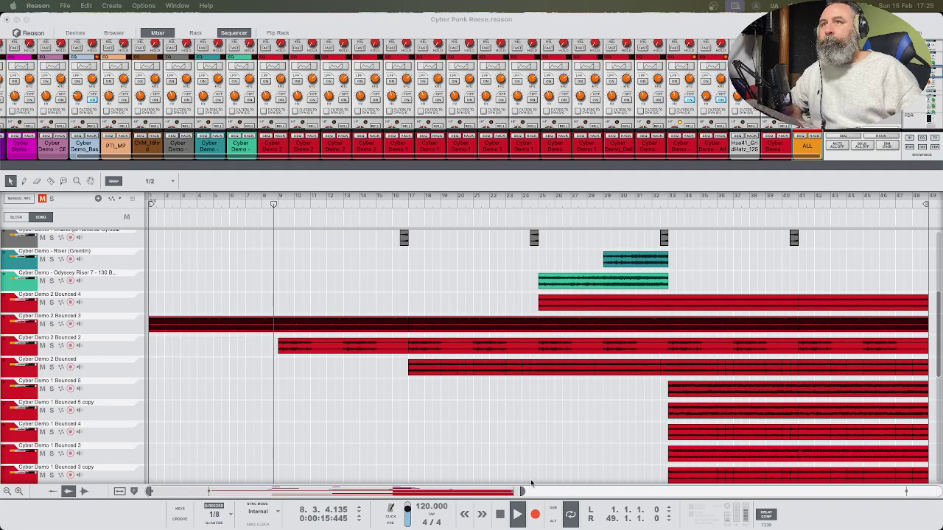
{"action": "left_click_drag", "start_coordinate": [521, 491], "coordinate": [396, 492]}
{"action": "scroll", "coordinate": [478, 390], "scroll_direction": "up", "scroll_amount": 2}
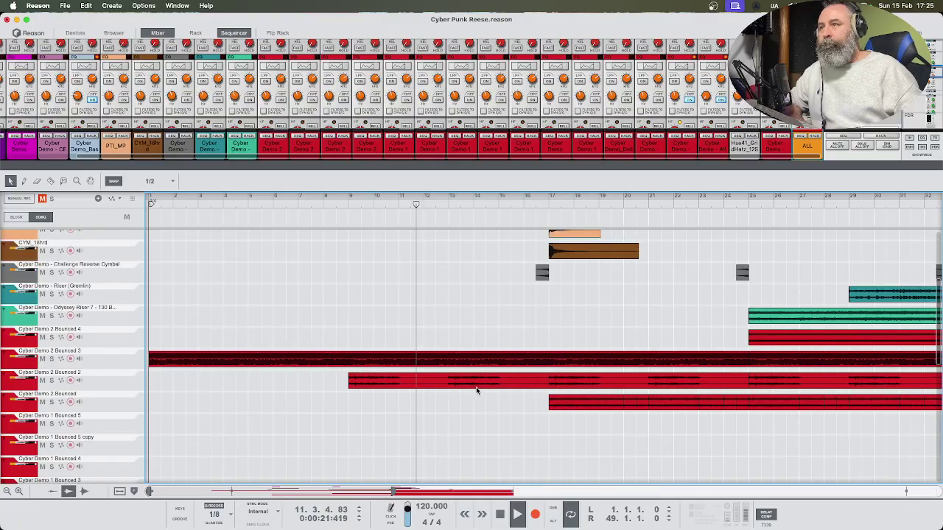
{"action": "scroll", "coordinate": [479, 389], "scroll_direction": "up", "scroll_amount": 1}
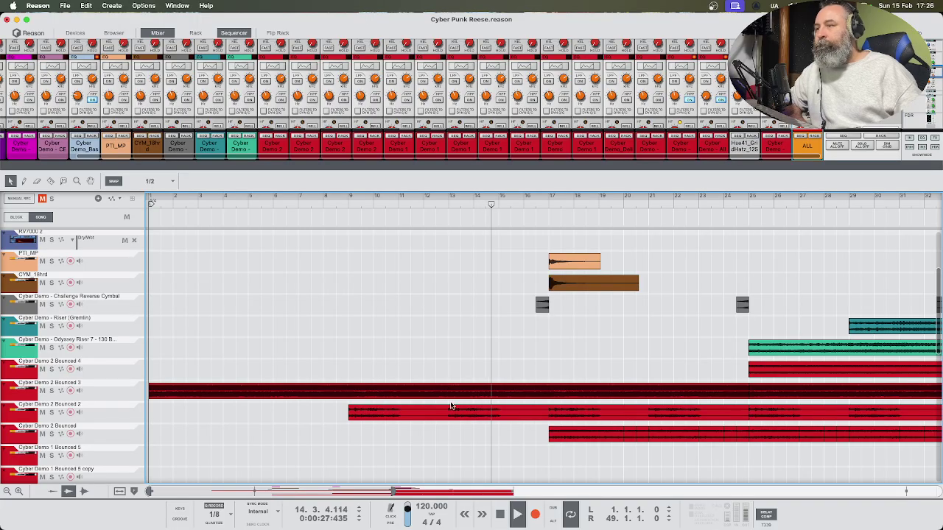
{"action": "left_click_drag", "start_coordinate": [381, 489], "coordinate": [472, 491]}
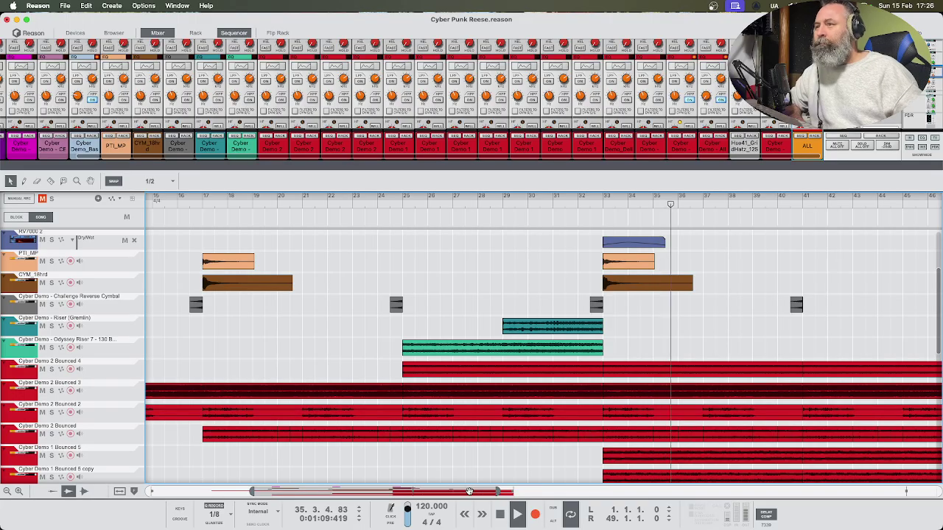
{"action": "left_click_drag", "start_coordinate": [470, 488], "coordinate": [535, 488]}
{"action": "scroll", "coordinate": [527, 375], "scroll_direction": "down", "scroll_amount": 5}
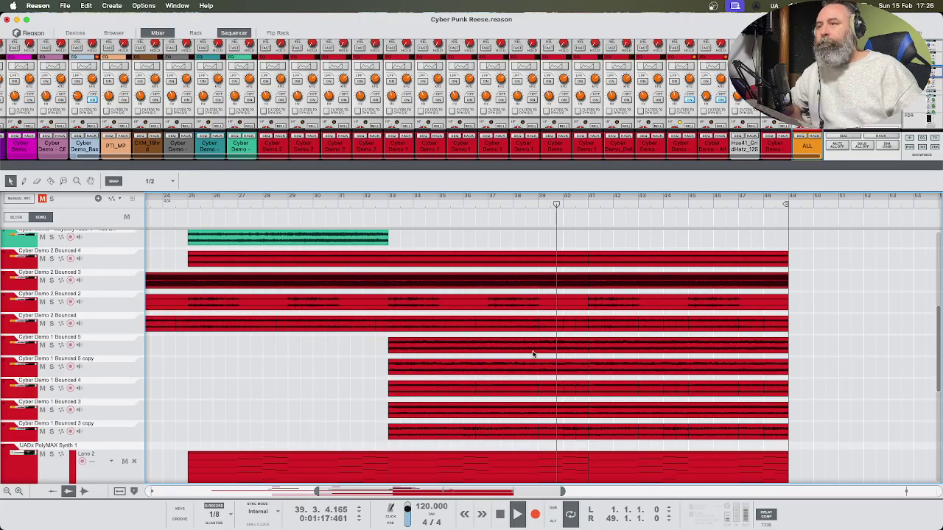
{"action": "scroll", "coordinate": [557, 347], "scroll_direction": "up", "scroll_amount": 5}
{"action": "scroll", "coordinate": [561, 343], "scroll_direction": "up", "scroll_amount": 5}
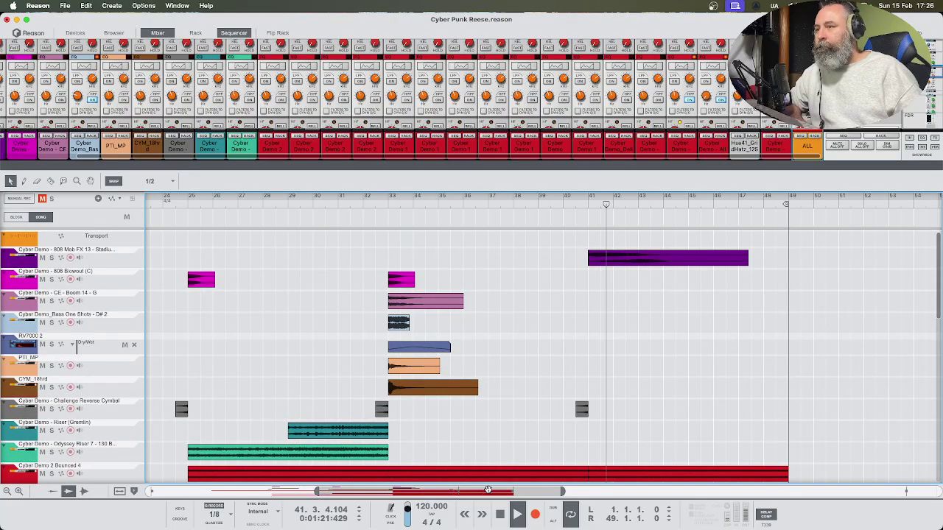
{"action": "scroll", "coordinate": [515, 398], "scroll_direction": "right", "scroll_amount": 5}
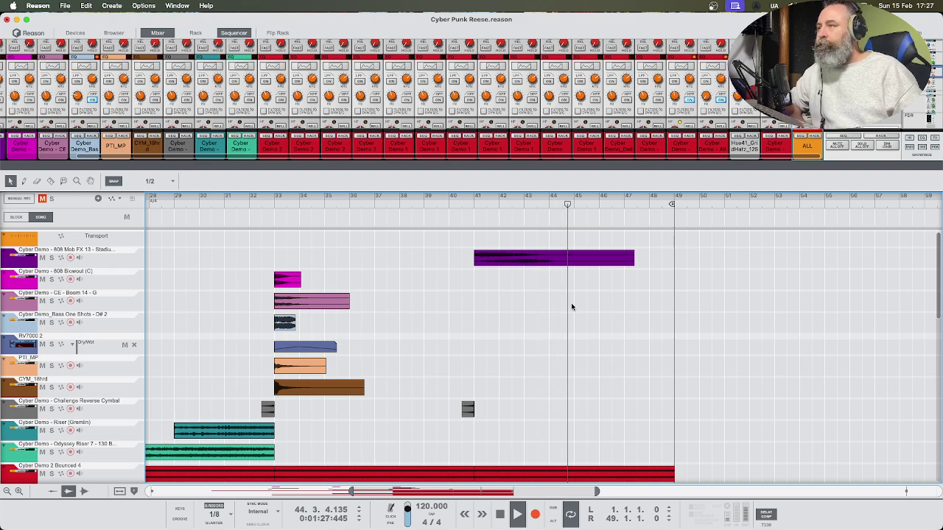
{"action": "scroll", "coordinate": [567, 306], "scroll_direction": "down", "scroll_amount": 1}
{"action": "scroll", "coordinate": [567, 305], "scroll_direction": "down", "scroll_amount": 1}
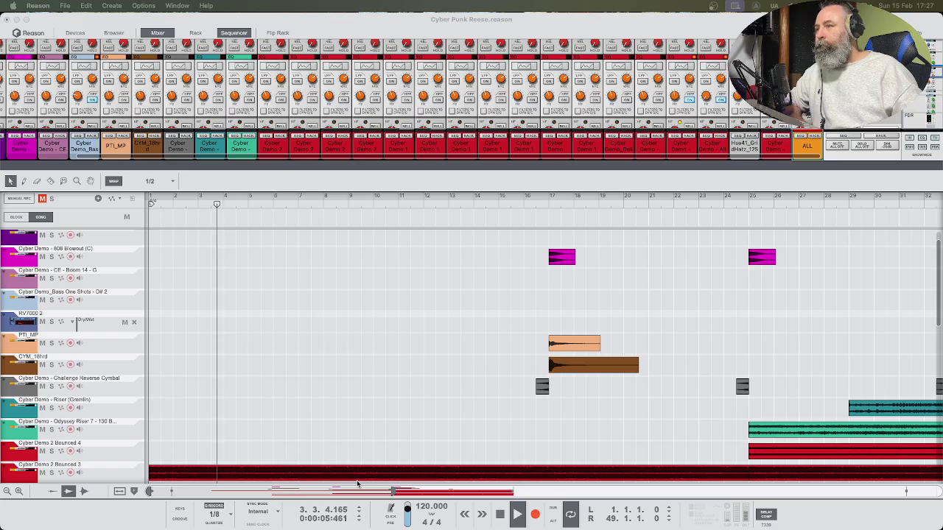
{"action": "left_click", "coordinate": [504, 517]}
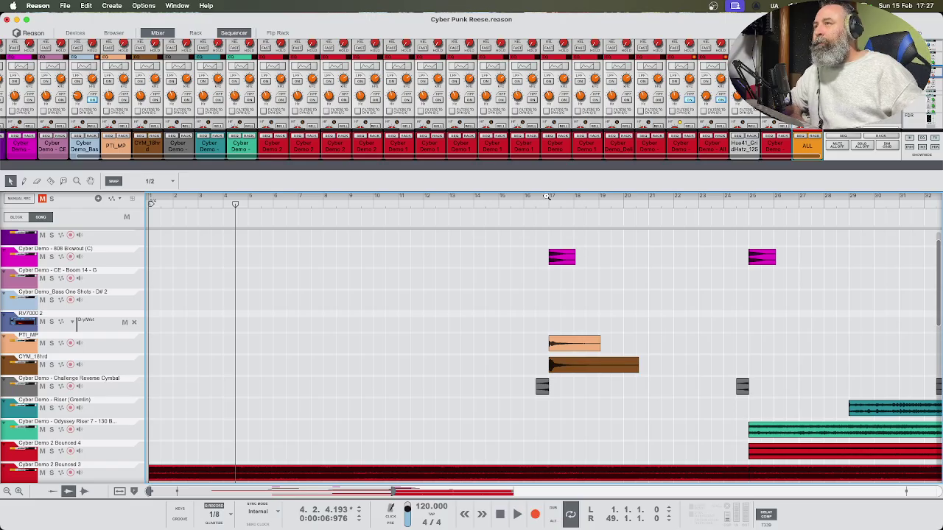
Enlarge the sequencer area, fit the whole arrangement in view, and return the playhead to bar 1
{"action": "left_click_drag", "start_coordinate": [524, 168], "coordinate": [525, 112]}
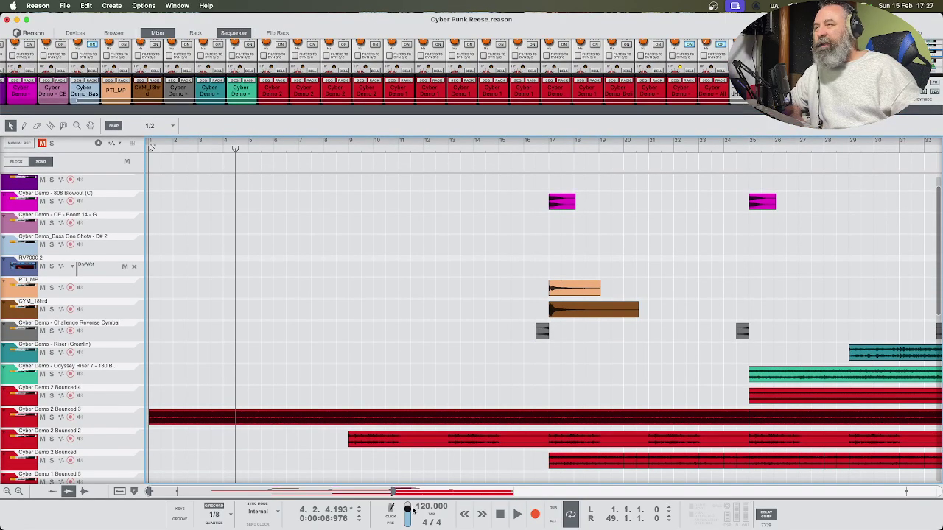
{"action": "left_click_drag", "start_coordinate": [394, 492], "coordinate": [526, 491]}
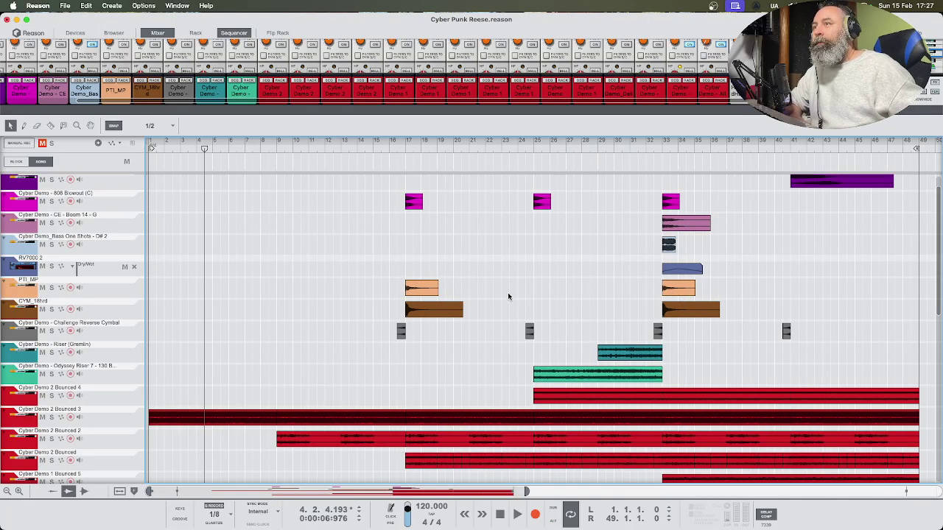
{"action": "scroll", "coordinate": [506, 292], "scroll_direction": "down", "scroll_amount": 4}
{"action": "scroll", "coordinate": [505, 294], "scroll_direction": "down", "scroll_amount": 1}
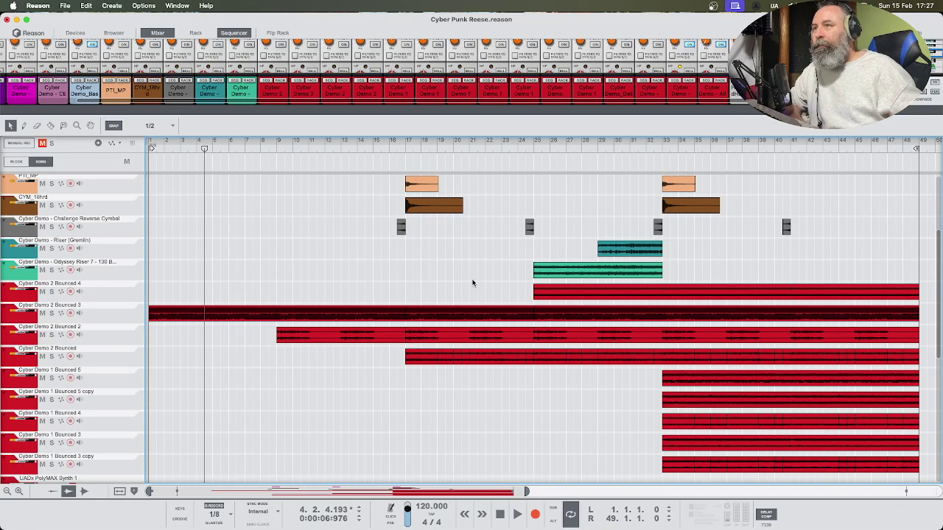
{"action": "left_click", "coordinate": [204, 149]}
{"action": "left_click_drag", "start_coordinate": [205, 150], "coordinate": [150, 151]}
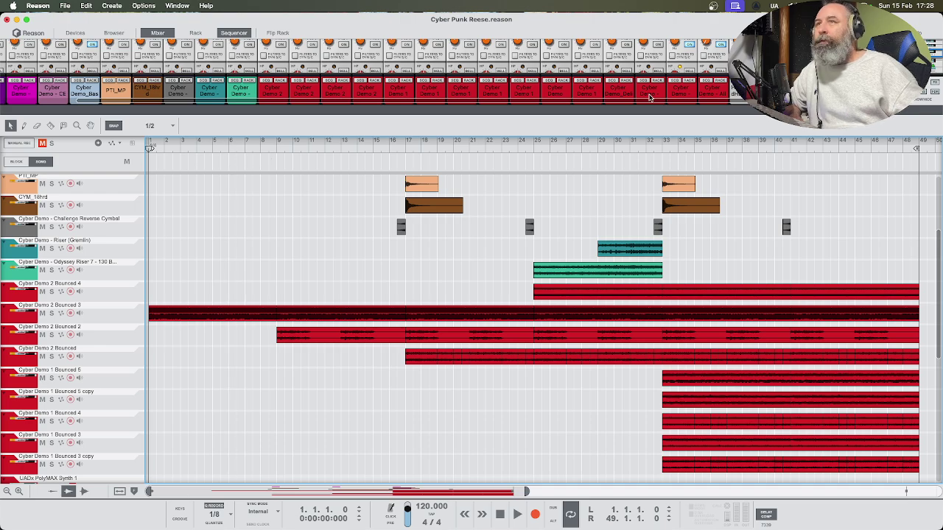
Enlarge the mixer and sweep the ALL channel's low pass filter frequency down to 100 Hz and back up
{"action": "left_click_drag", "start_coordinate": [675, 109], "coordinate": [703, 277]}
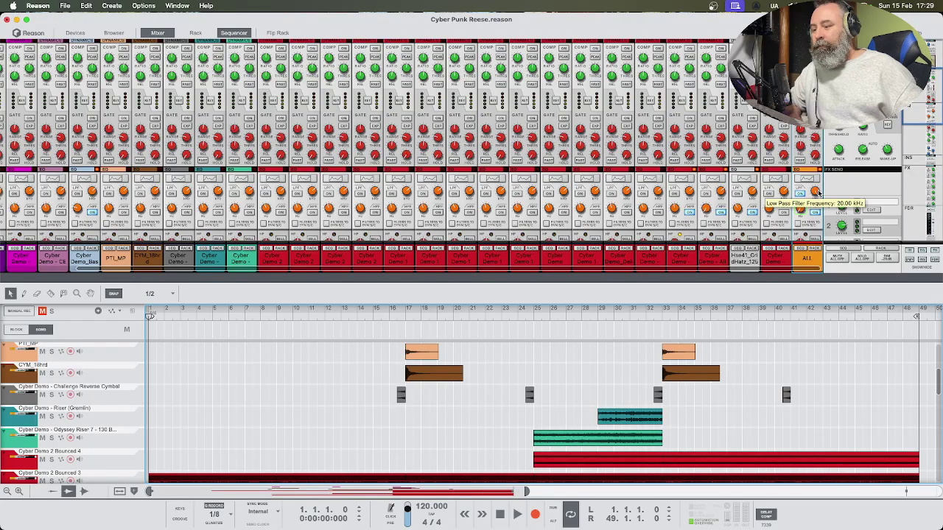
{"action": "scroll", "coordinate": [817, 193], "scroll_direction": "down", "scroll_amount": 5}
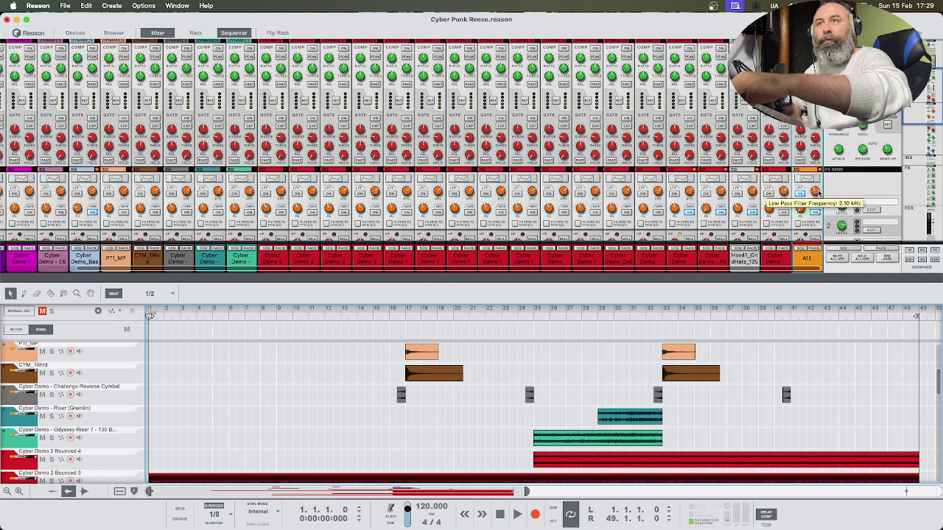
{"action": "scroll", "coordinate": [818, 193], "scroll_direction": "down", "scroll_amount": 10}
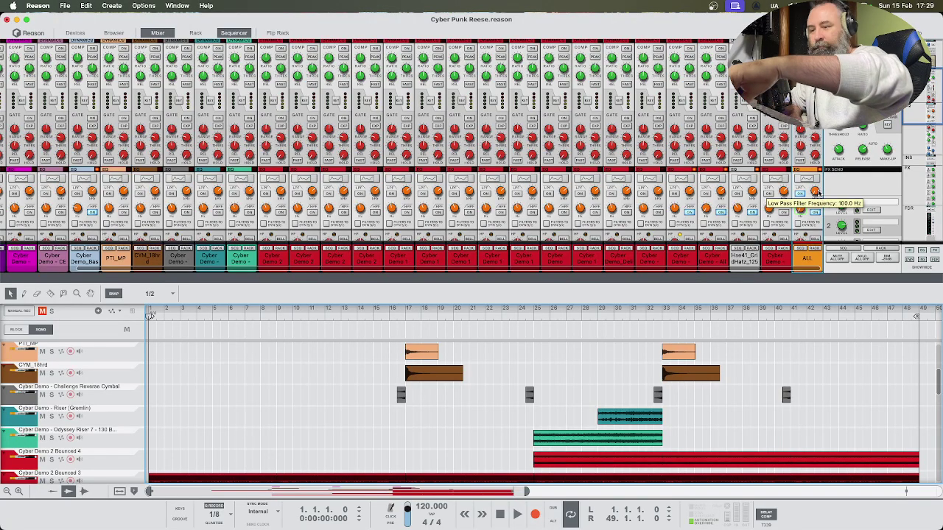
{"action": "scroll", "coordinate": [817, 193], "scroll_direction": "up", "scroll_amount": 15}
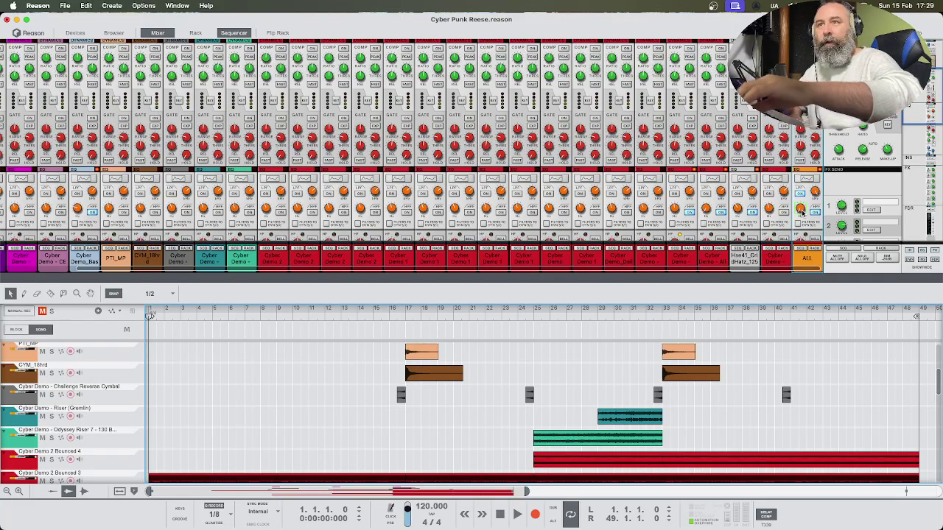
Sweep the ALL channel's high pass filter frequency up from 20 Hz and back down
{"action": "mouse_move", "coordinate": [802, 213]}
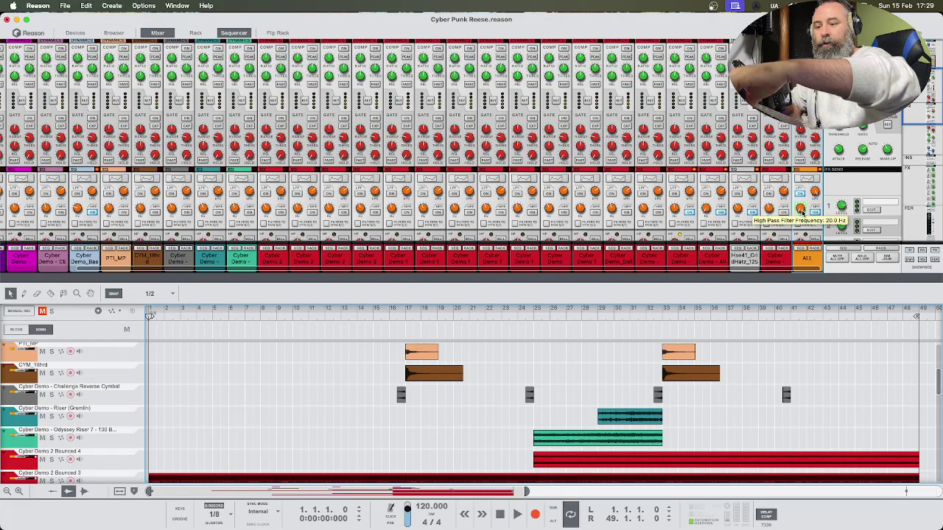
{"action": "scroll", "coordinate": [802, 213], "scroll_direction": "up", "scroll_amount": 10}
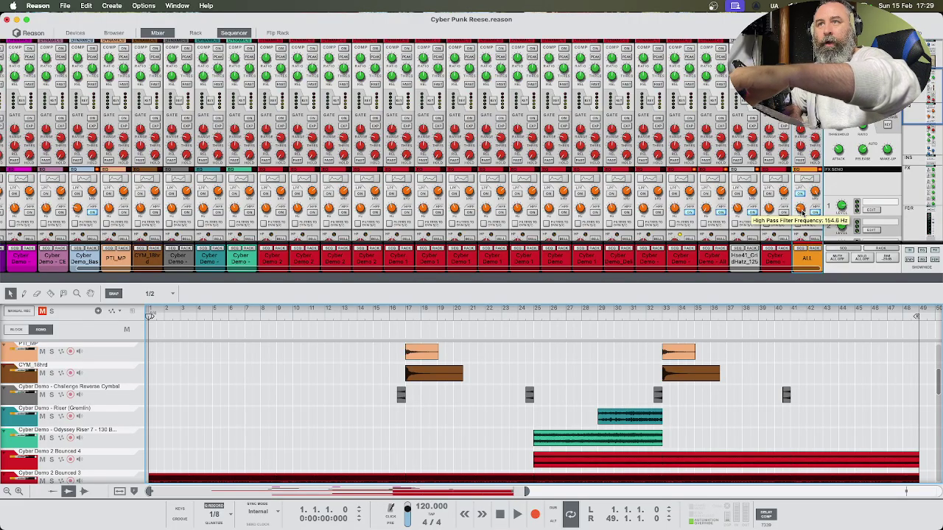
{"action": "scroll", "coordinate": [802, 212], "scroll_direction": "down", "scroll_amount": 10}
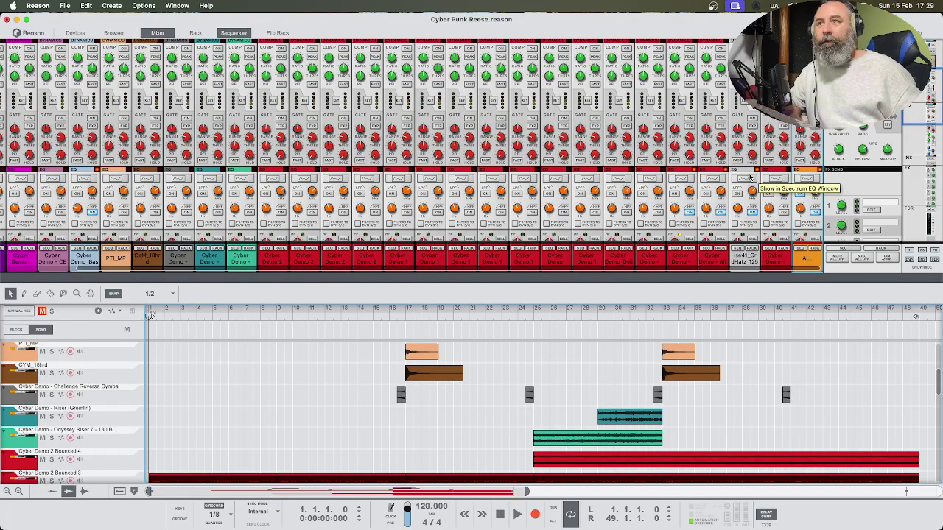
Sweep the high pass filter frequency of the All There drum loop channel up and down
{"action": "scroll", "coordinate": [707, 210], "scroll_direction": "up", "scroll_amount": 5}
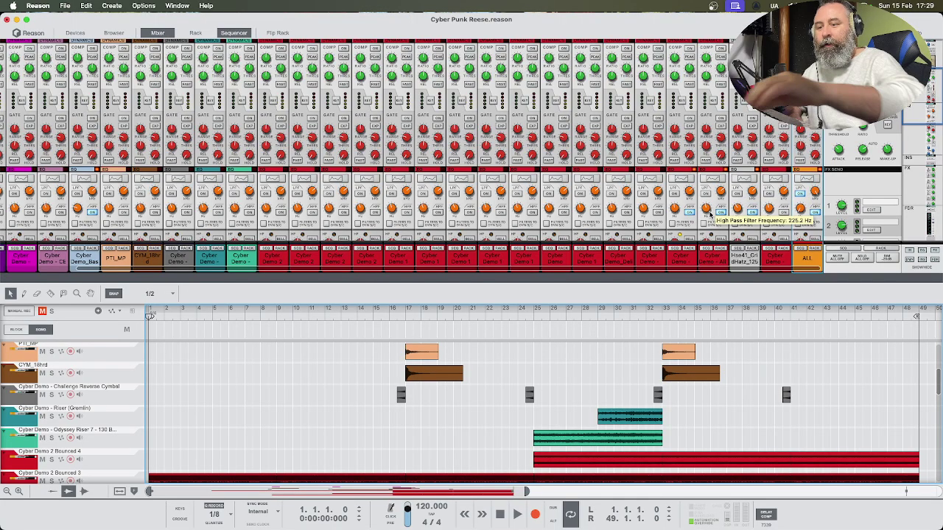
{"action": "scroll", "coordinate": [710, 212], "scroll_direction": "down", "scroll_amount": 10}
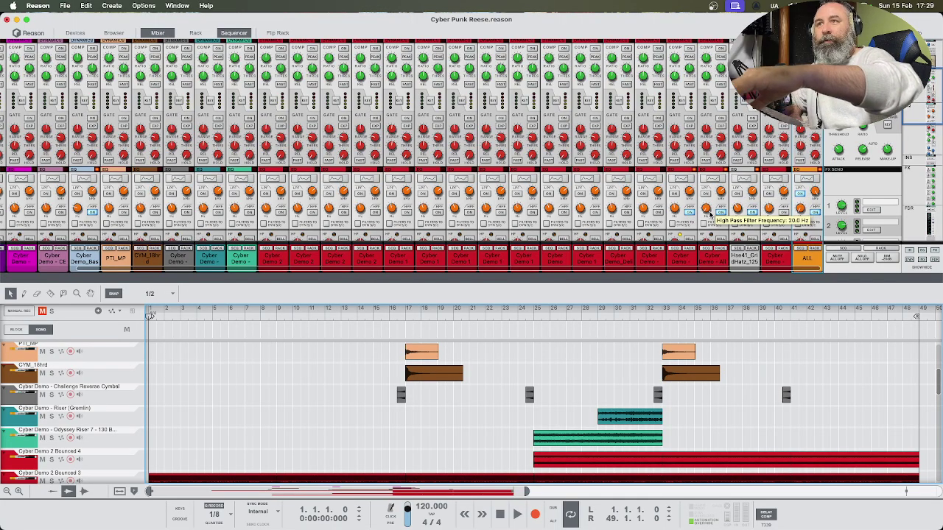
{"action": "scroll", "coordinate": [710, 214], "scroll_direction": "up", "scroll_amount": 12}
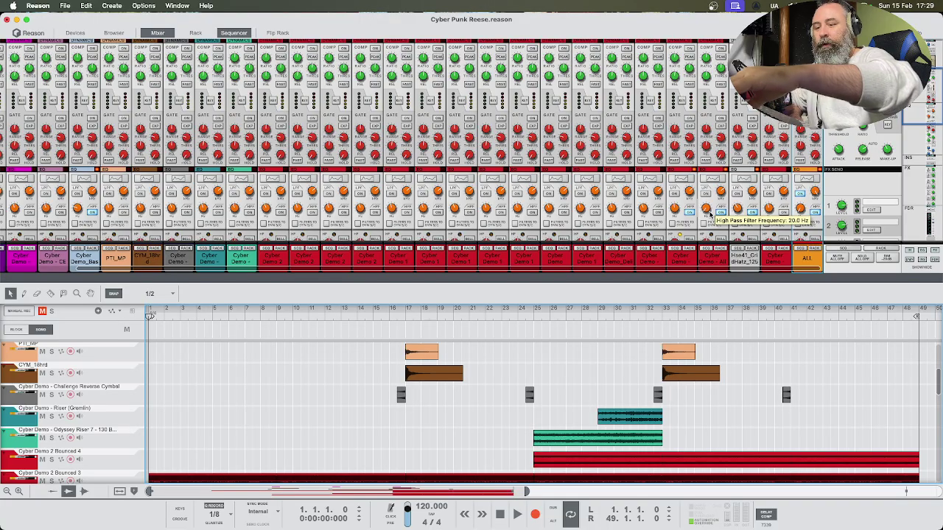
{"action": "scroll", "coordinate": [710, 214], "scroll_direction": "down", "scroll_amount": 8}
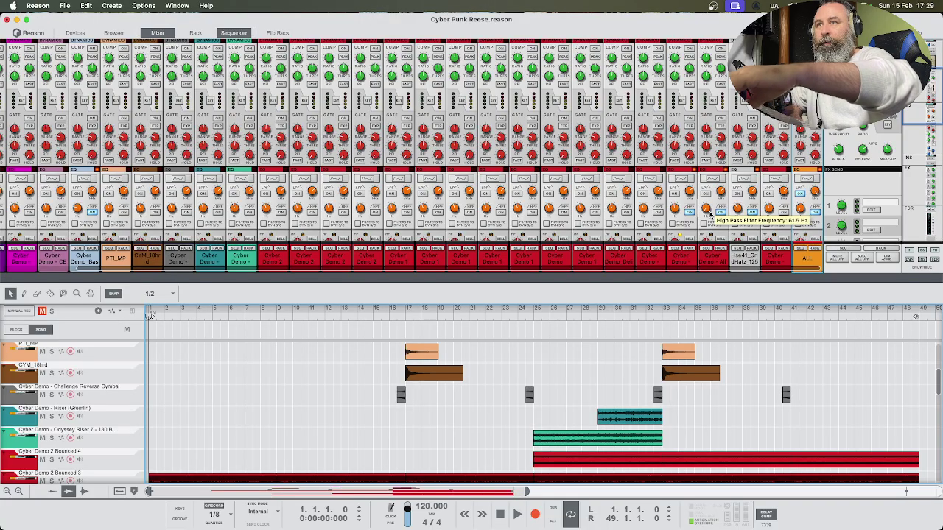
{"action": "scroll", "coordinate": [710, 214], "scroll_direction": "down", "scroll_amount": 6}
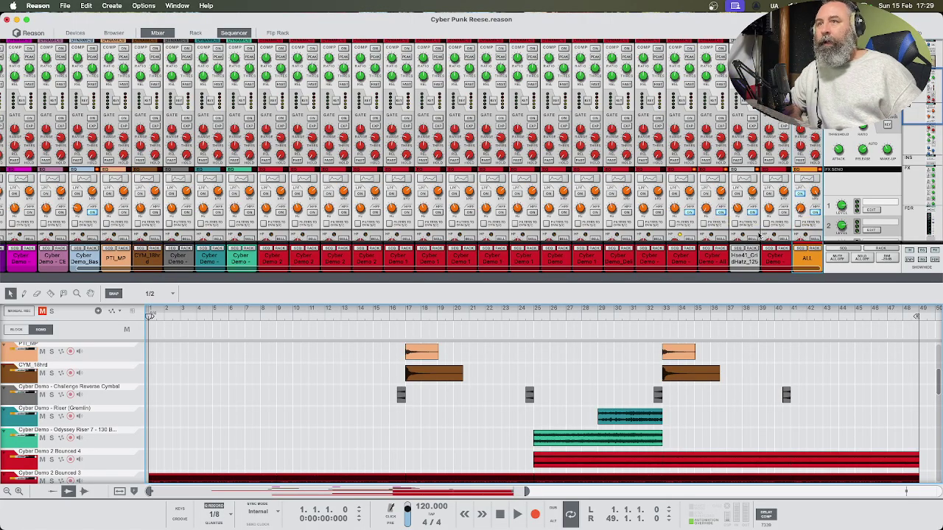
Show the rack together with the mixer and sequencer and examine the Synchronous effect device's controls
{"action": "left_click", "coordinate": [743, 254]}
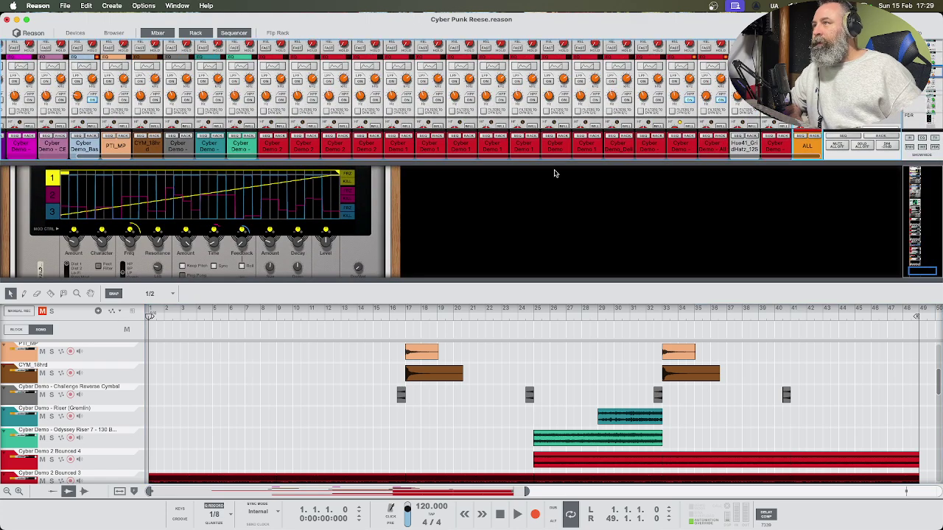
{"action": "scroll", "coordinate": [331, 228], "scroll_direction": "up", "scroll_amount": 1}
{"action": "scroll", "coordinate": [329, 227], "scroll_direction": "up", "scroll_amount": 4}
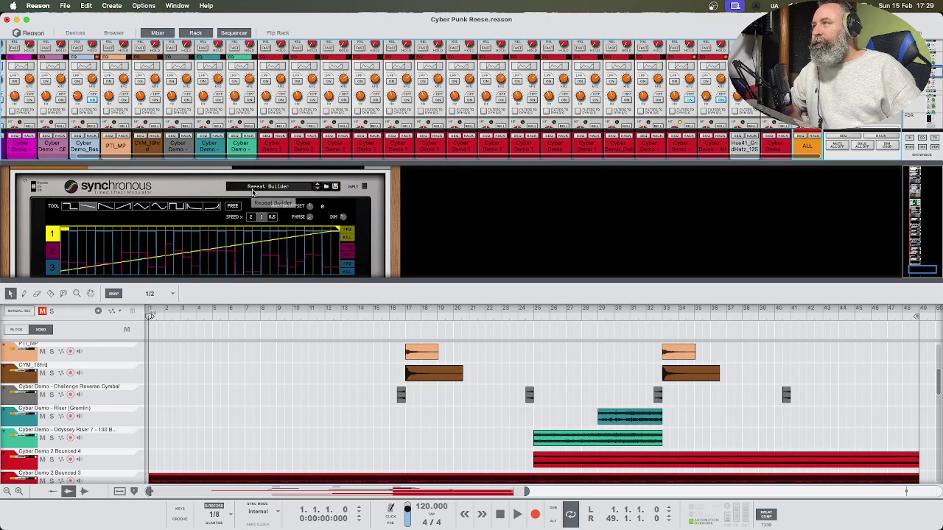
{"action": "scroll", "coordinate": [302, 203], "scroll_direction": "down", "scroll_amount": 1}
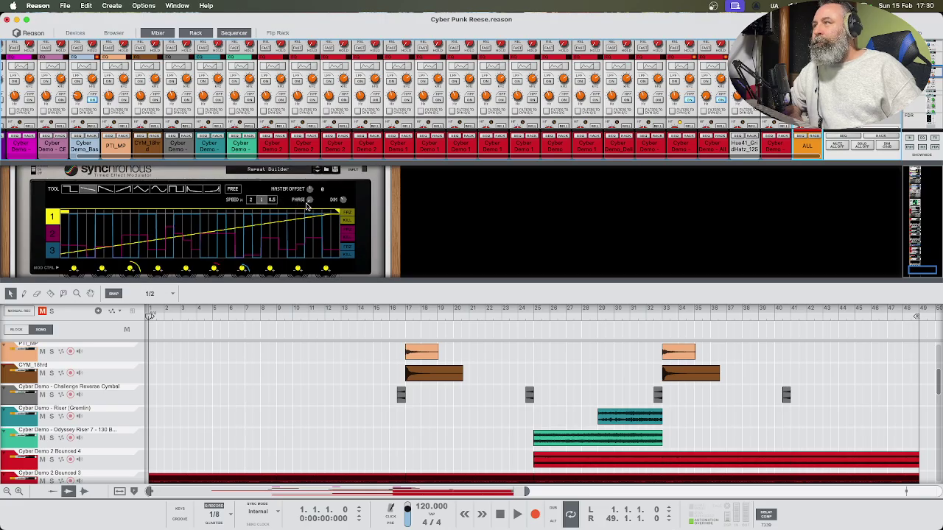
Examine the Repeat Builder curves and the Dry/Wet control of the Synchronous device
{"action": "scroll", "coordinate": [309, 207], "scroll_direction": "down", "scroll_amount": 4}
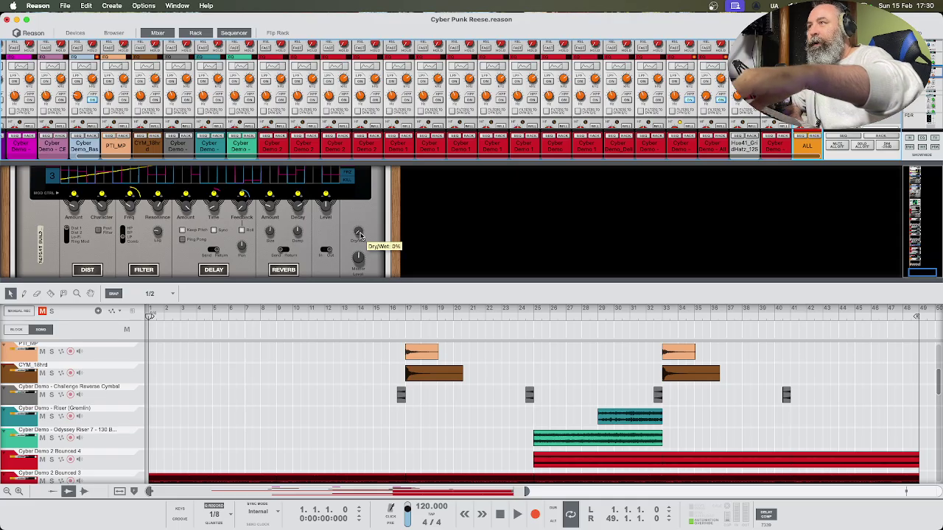
{"action": "scroll", "coordinate": [360, 235], "scroll_direction": "down", "scroll_amount": 6}
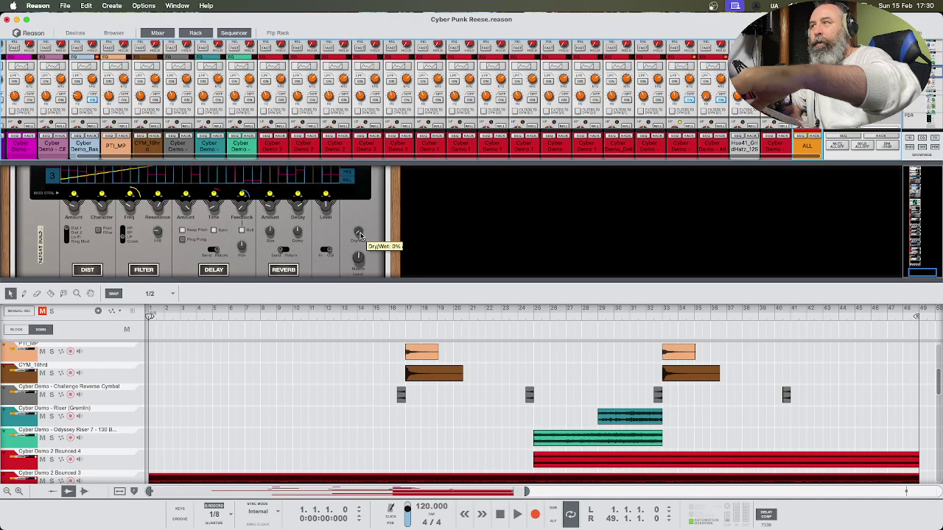
{"action": "scroll", "coordinate": [360, 236], "scroll_direction": "up", "scroll_amount": 8}
{"action": "scroll", "coordinate": [360, 235], "scroll_direction": "down", "scroll_amount": 8}
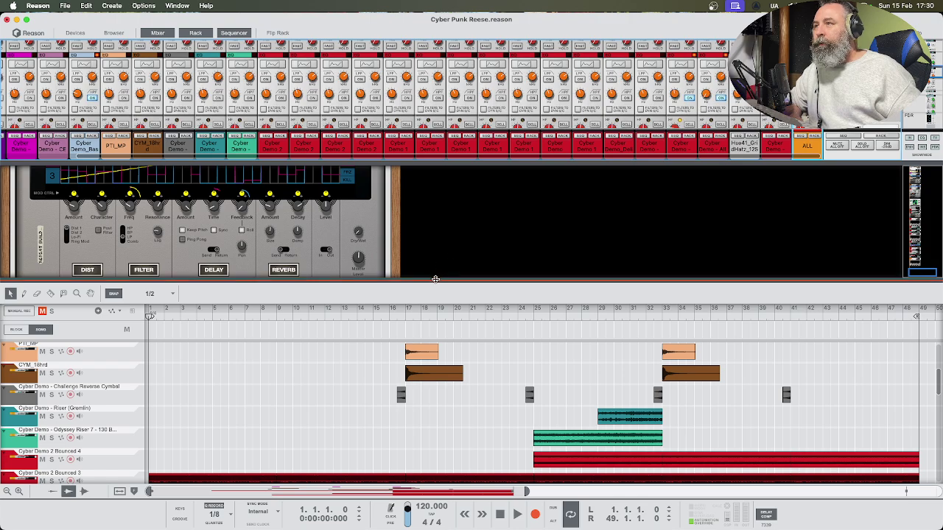
Move the ALL track up the track list to between Cyber Demo 2 Bounced 4 and Cyber Demo 2 Bounced 3
{"action": "scroll", "coordinate": [221, 382], "scroll_direction": "down", "scroll_amount": 8}
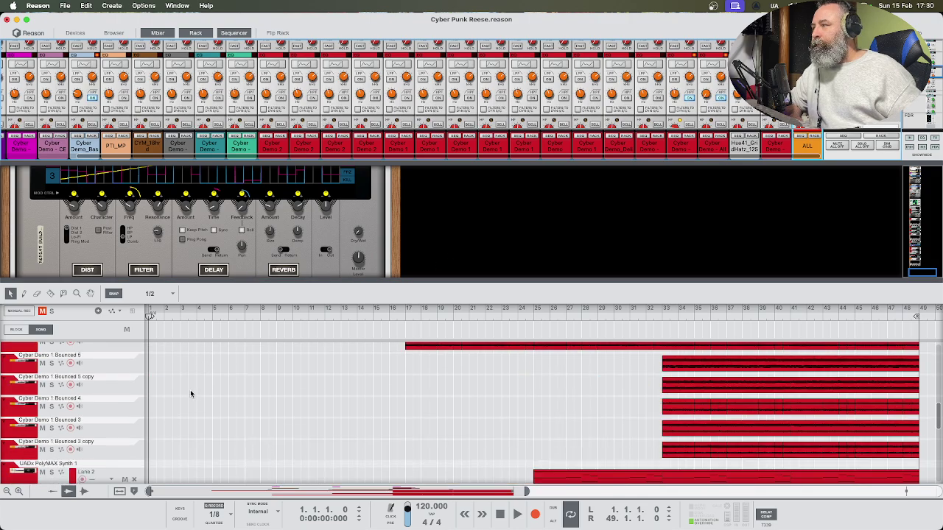
{"action": "scroll", "coordinate": [89, 456], "scroll_direction": "down", "scroll_amount": 5}
{"action": "left_click", "coordinate": [15, 442]}
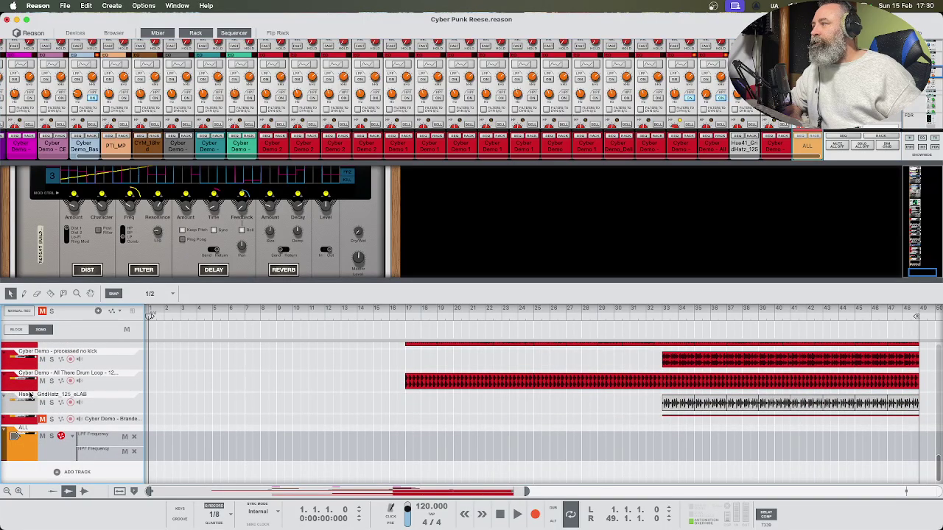
{"action": "left_click_drag", "start_coordinate": [7, 442], "coordinate": [39, 370]}
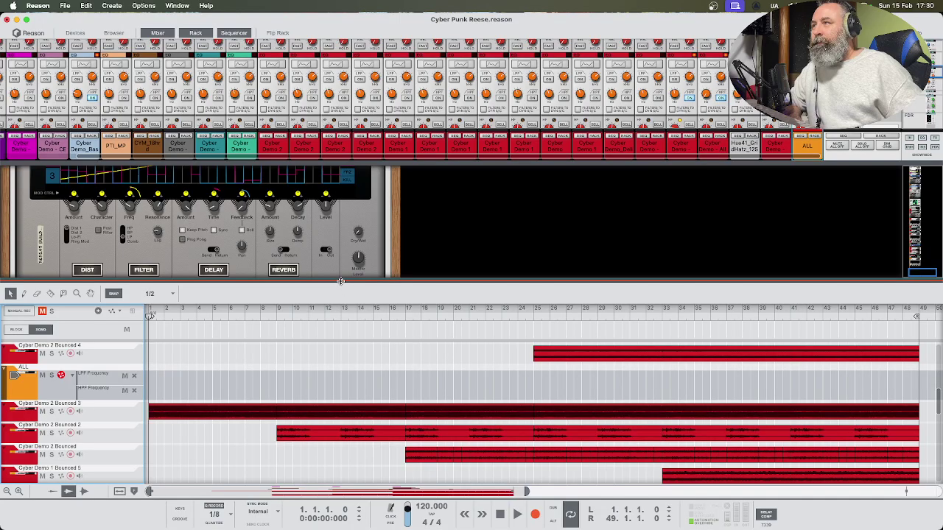
{"action": "left_click_drag", "start_coordinate": [341, 281], "coordinate": [341, 280]}
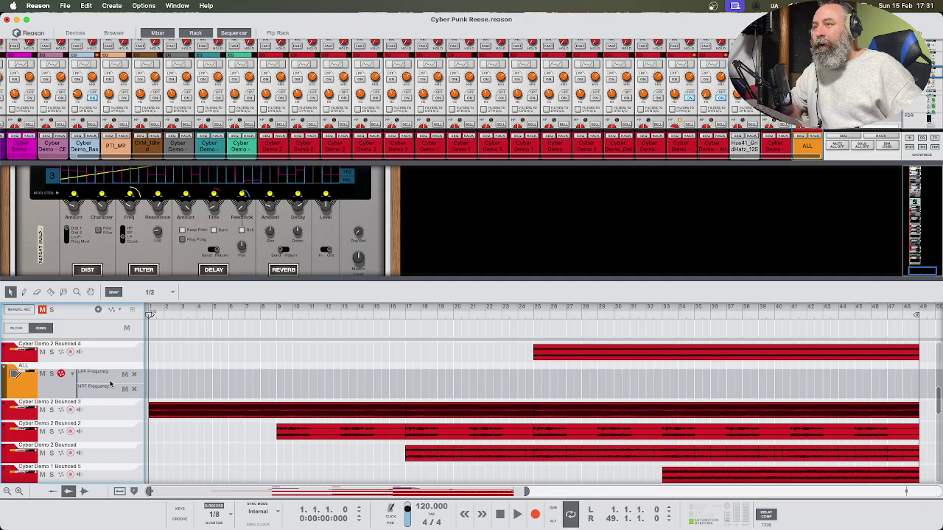
Review the bounced tracks and the UADx PolyMAX Synth 1 track below the ALL track
{"action": "scroll", "coordinate": [35, 424], "scroll_direction": "down", "scroll_amount": 5}
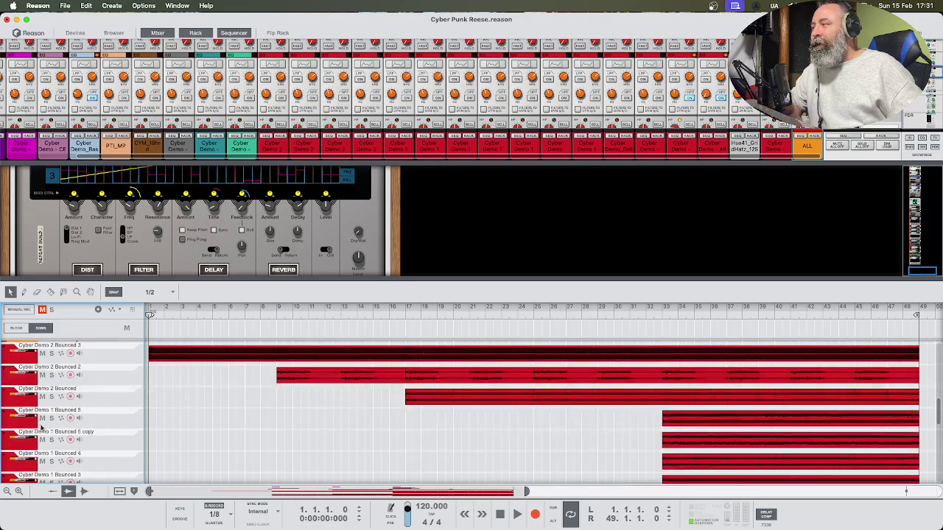
{"action": "scroll", "coordinate": [42, 424], "scroll_direction": "up", "scroll_amount": 4}
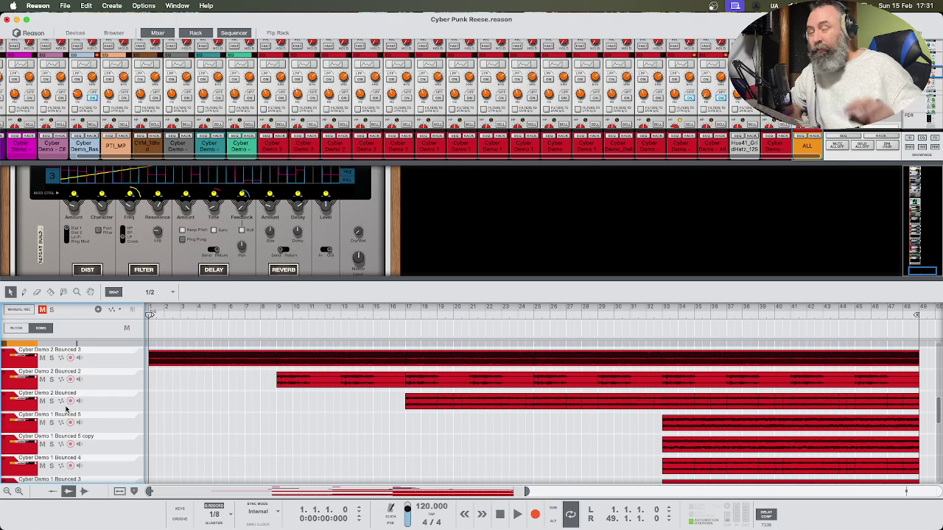
{"action": "scroll", "coordinate": [67, 408], "scroll_direction": "down", "scroll_amount": 3}
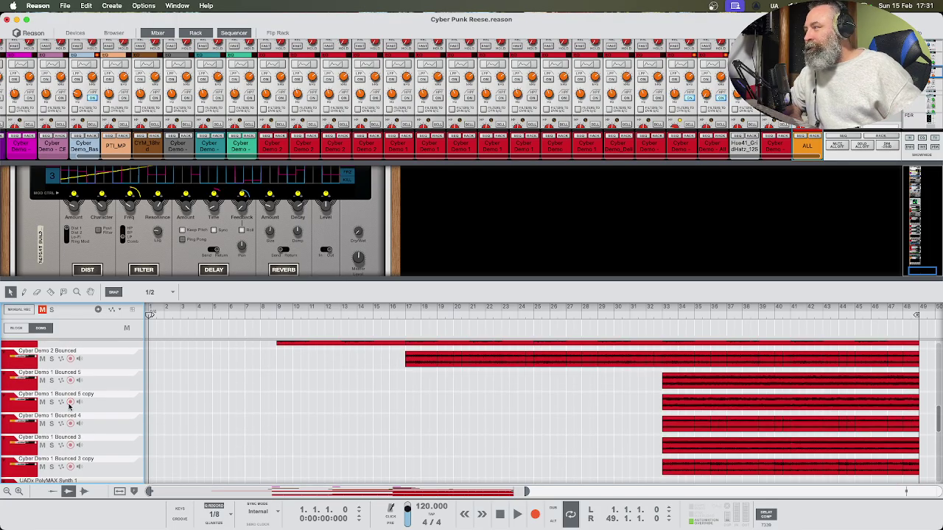
{"action": "scroll", "coordinate": [70, 408], "scroll_direction": "down", "scroll_amount": 3}
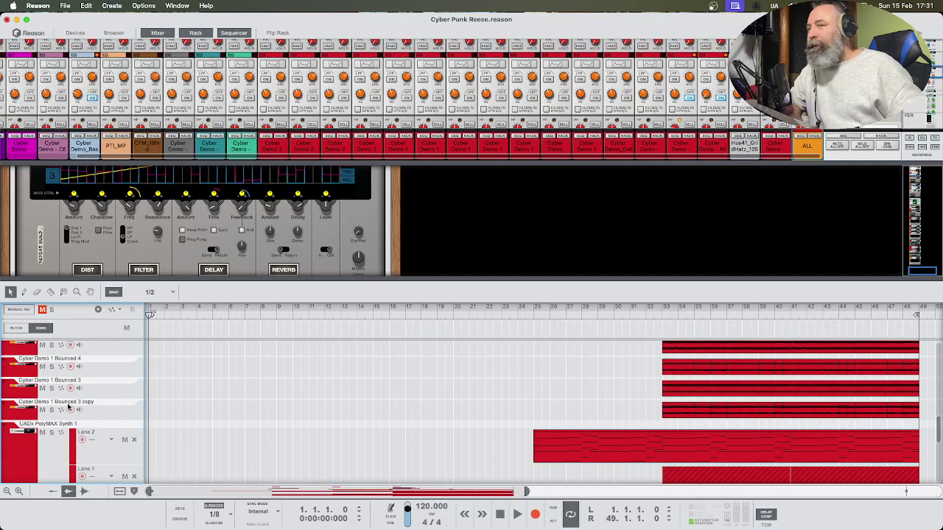
{"action": "scroll", "coordinate": [68, 408], "scroll_direction": "down", "scroll_amount": 1}
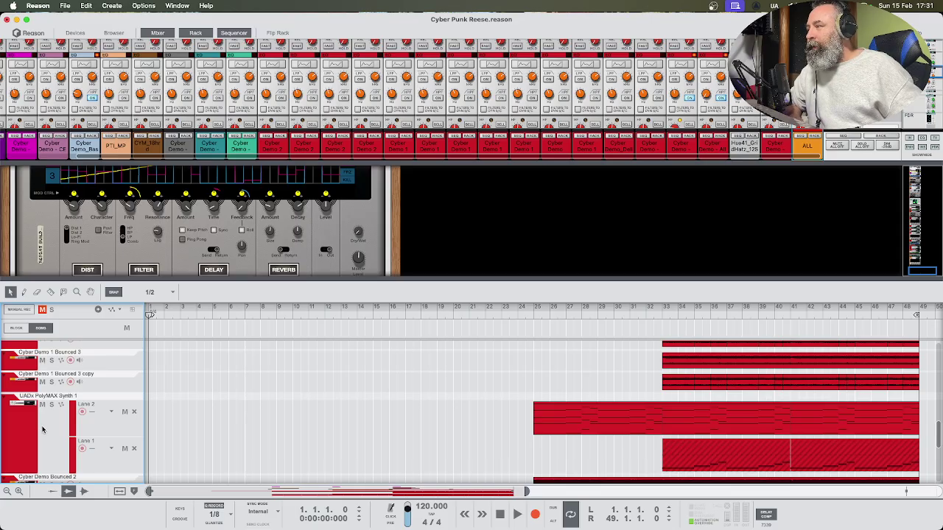
{"action": "scroll", "coordinate": [50, 427], "scroll_direction": "up", "scroll_amount": 8}
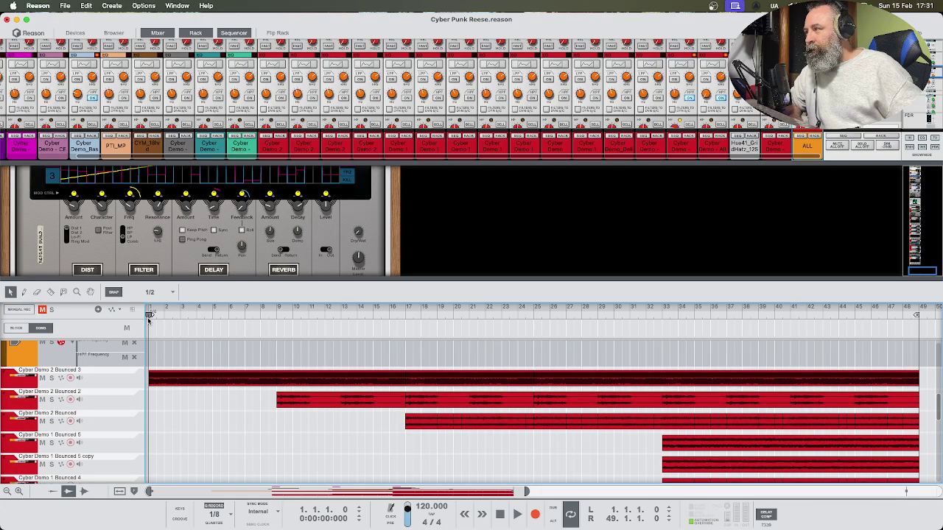
{"action": "scroll", "coordinate": [62, 393], "scroll_direction": "up", "scroll_amount": 2}
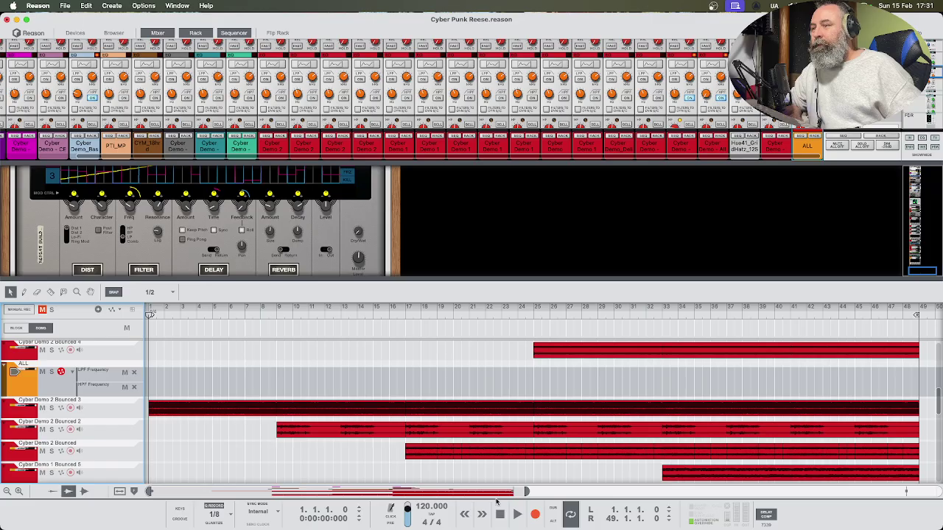
Record LPF and HPF frequency automation on the ALL track up to about bar 18 and return the playhead to the start
{"action": "left_click", "coordinate": [536, 514]}
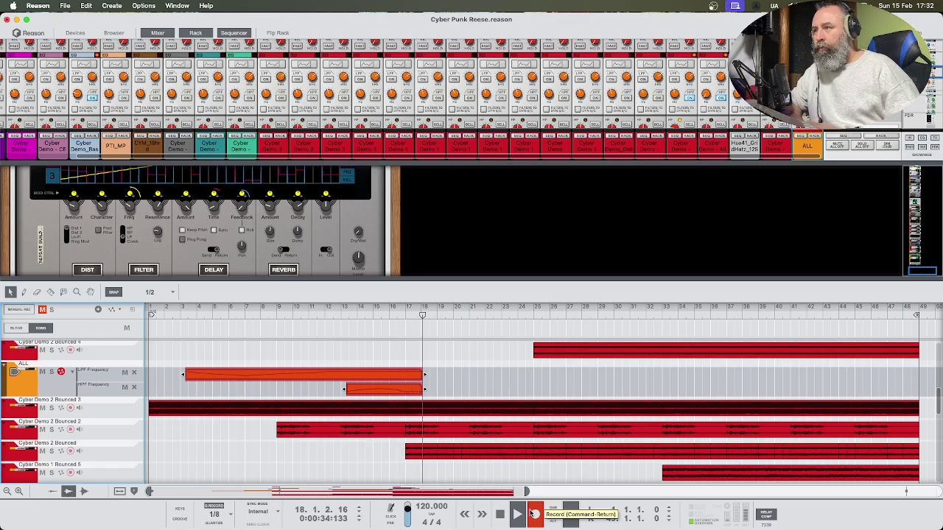
{"action": "key", "text": "space"}
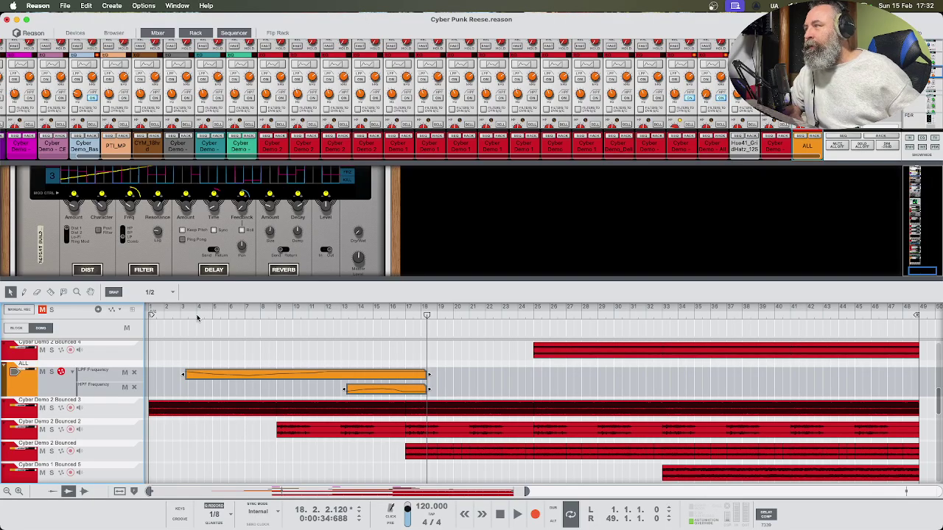
{"action": "left_click", "coordinate": [149, 314]}
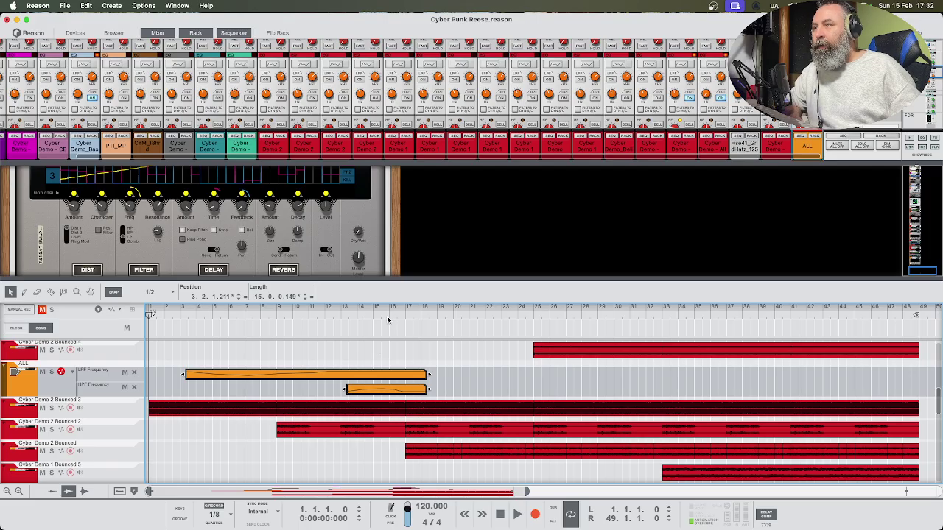
Play back the recorded filter automation from around bar 12 and inspect the curve in the HPF Frequency clip
{"action": "left_click", "coordinate": [327, 315]}
{"action": "key", "text": "space"}
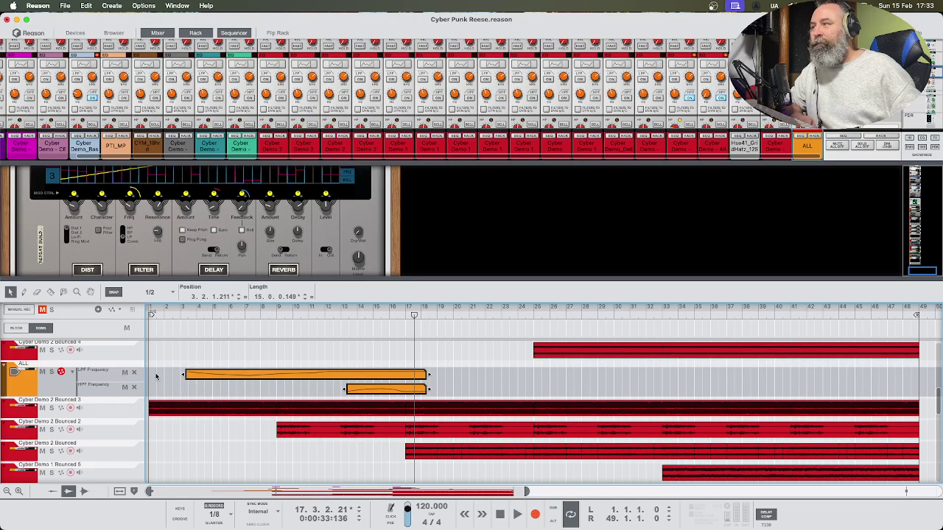
{"action": "double_click", "coordinate": [398, 391]}
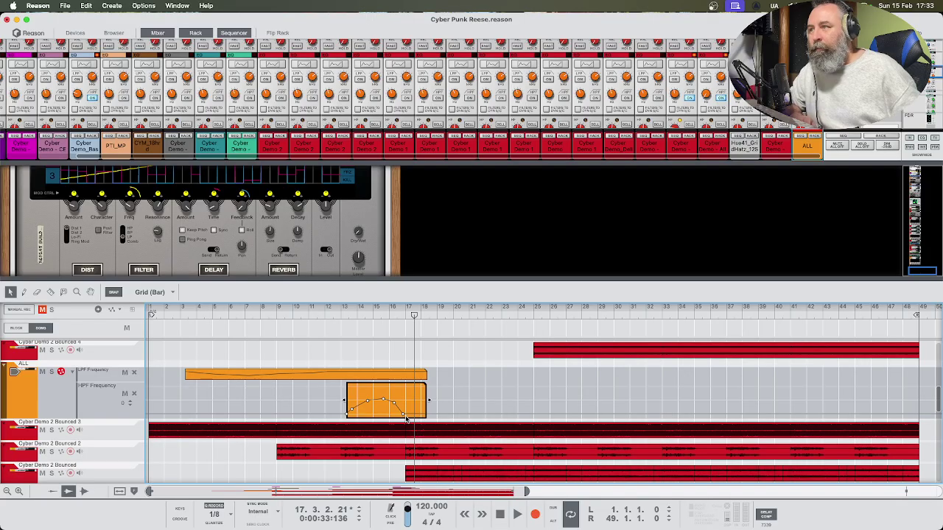
{"action": "left_click", "coordinate": [398, 347]}
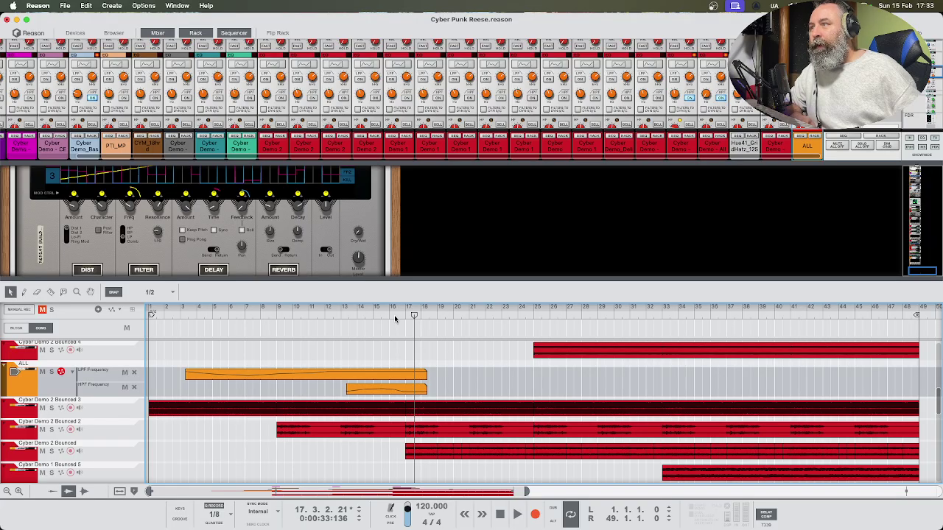
Play the filtered transition from around bar 16 to bar 22 while viewing the ALL track's automation and the bounced tracks
{"action": "left_click", "coordinate": [396, 317]}
{"action": "key", "text": "space"}
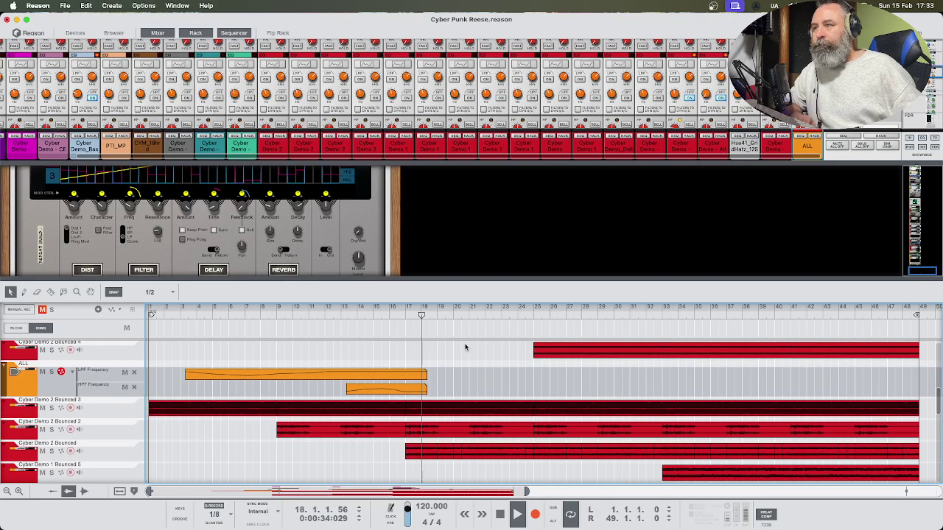
{"action": "scroll", "coordinate": [498, 373], "scroll_direction": "down", "scroll_amount": 3}
{"action": "scroll", "coordinate": [496, 380], "scroll_direction": "up", "scroll_amount": 2}
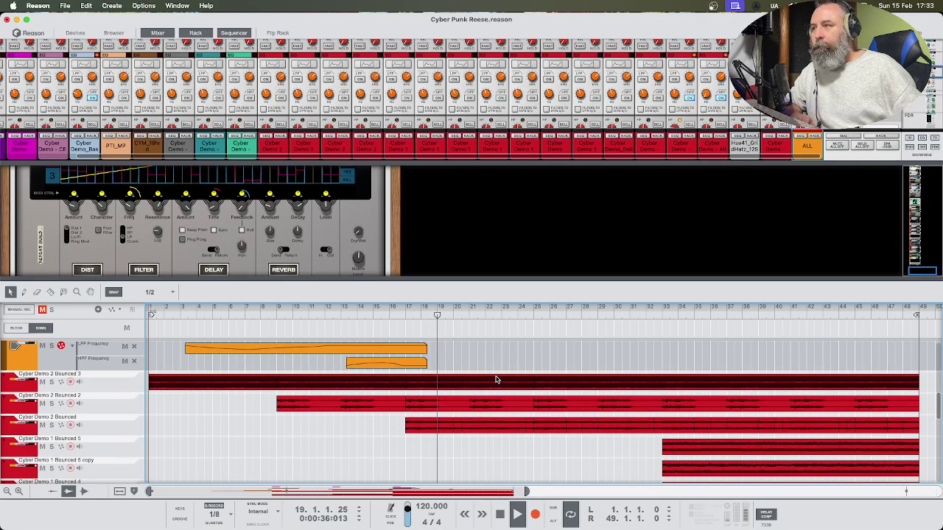
{"action": "scroll", "coordinate": [496, 380], "scroll_direction": "up", "scroll_amount": 2}
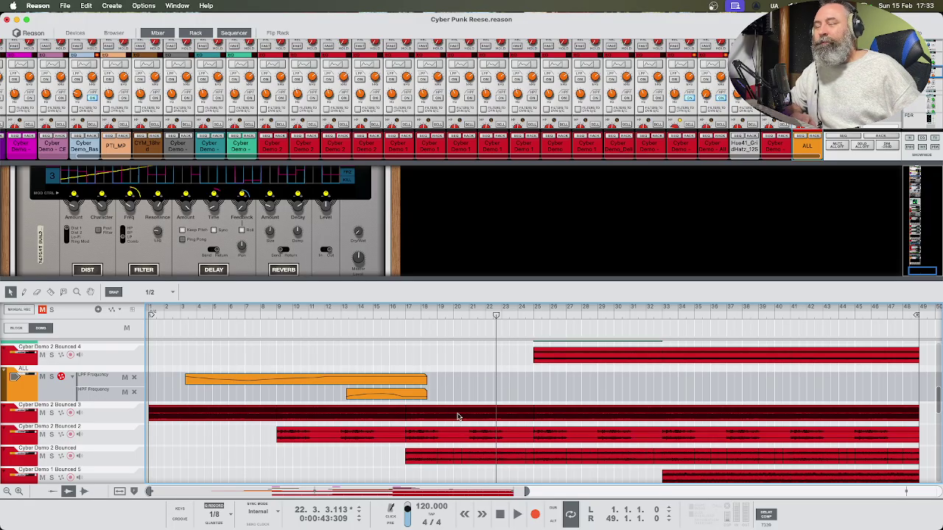
{"action": "scroll", "coordinate": [456, 415], "scroll_direction": "down", "scroll_amount": 1}
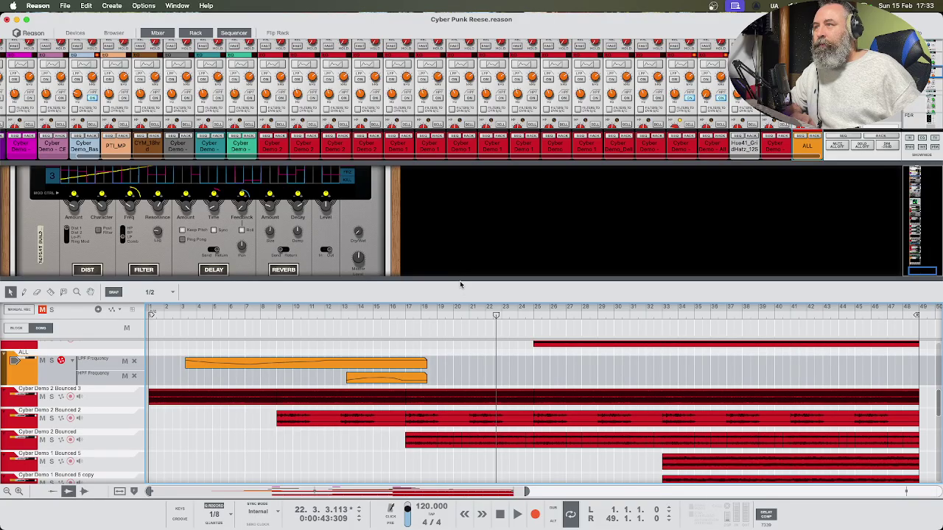
Enlarge the sequencer slightly and audition the Cyber Demo 2 Bounced 2 track soloed from bar 9
{"action": "left_click_drag", "start_coordinate": [460, 284], "coordinate": [458, 277]}
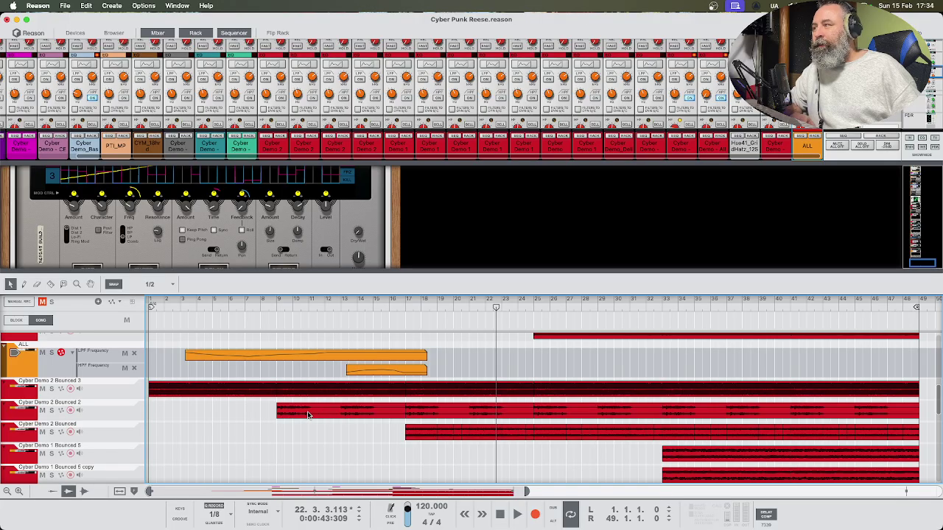
{"action": "left_click", "coordinate": [276, 314]}
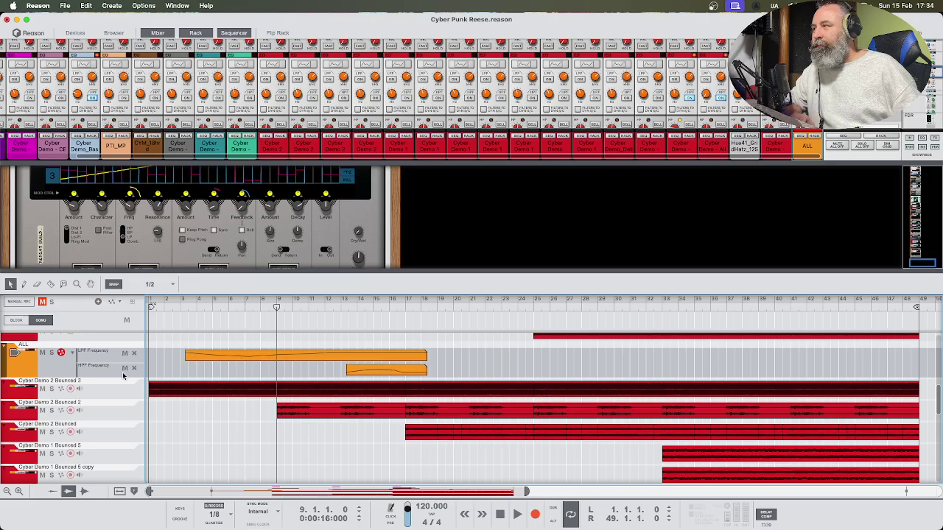
{"action": "left_click", "coordinate": [51, 410]}
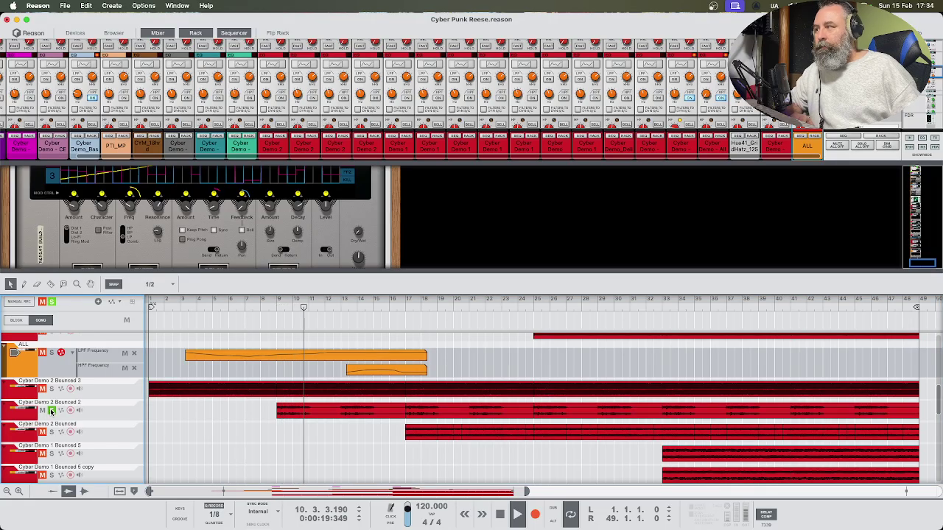
{"action": "left_click", "coordinate": [51, 410]}
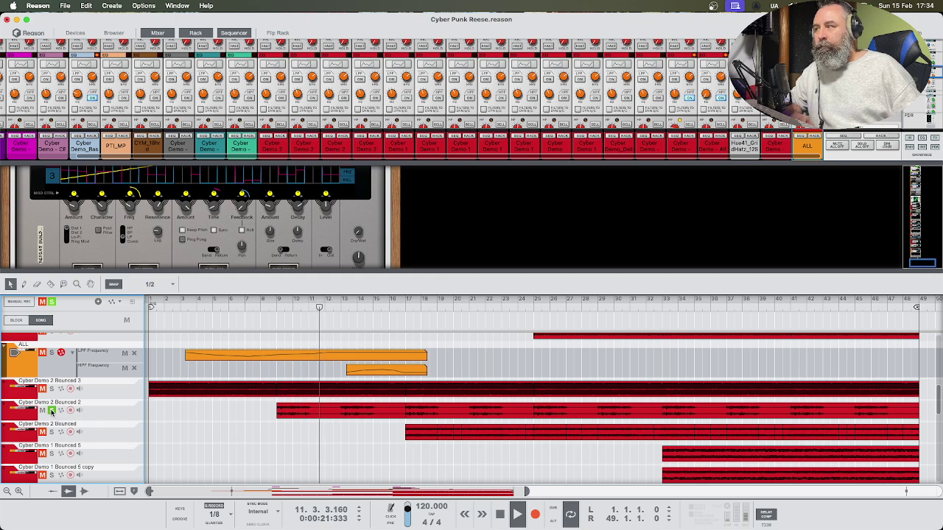
{"action": "key", "text": "space"}
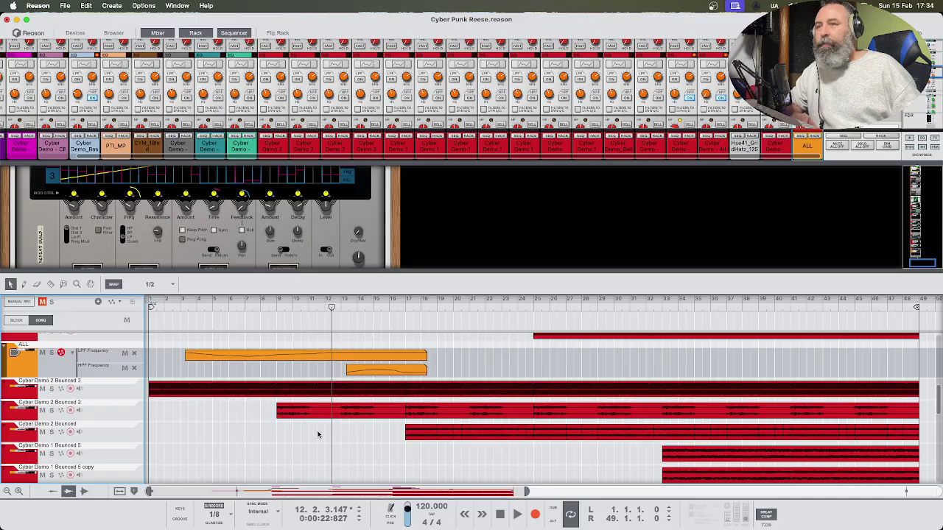
Audition the Cyber Demo 2 Bounced 3 track soloed from bar 9
{"action": "left_click", "coordinate": [51, 389]}
{"action": "left_click", "coordinate": [275, 310]}
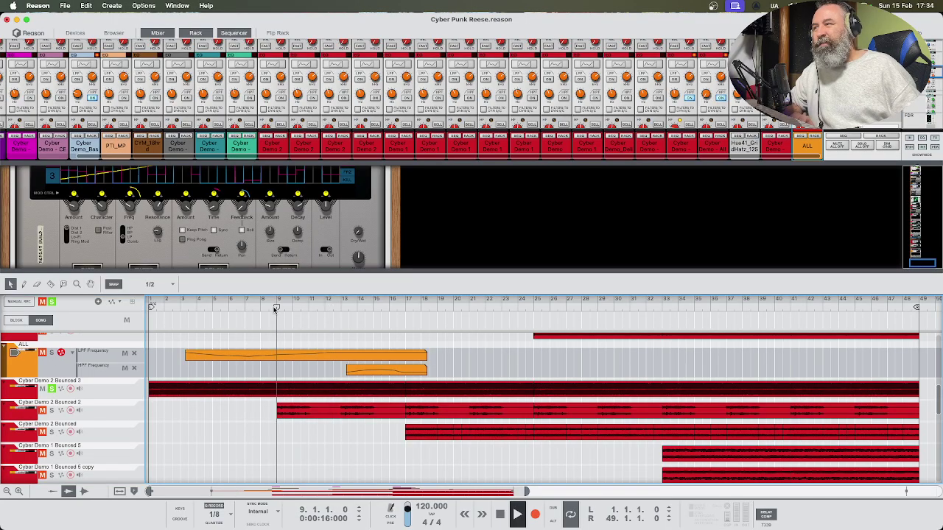
{"action": "key", "text": "space"}
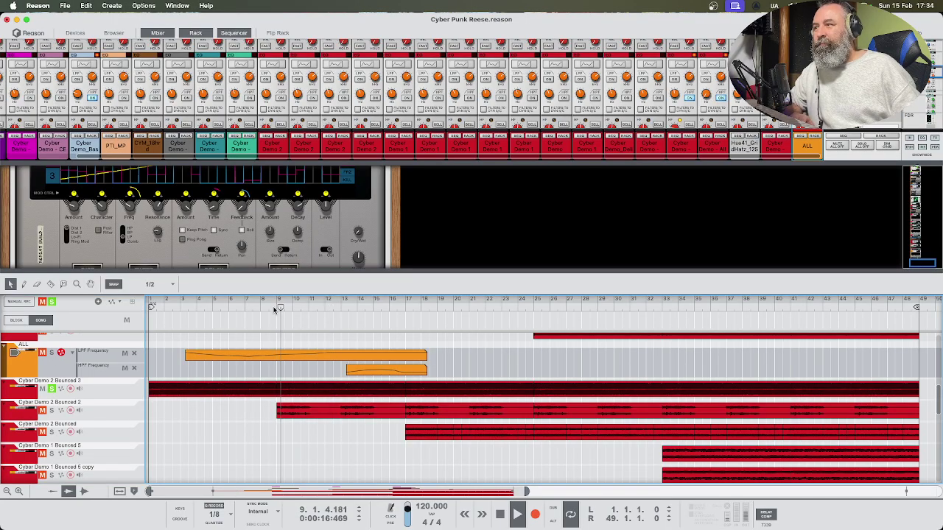
{"action": "left_click", "coordinate": [51, 391]}
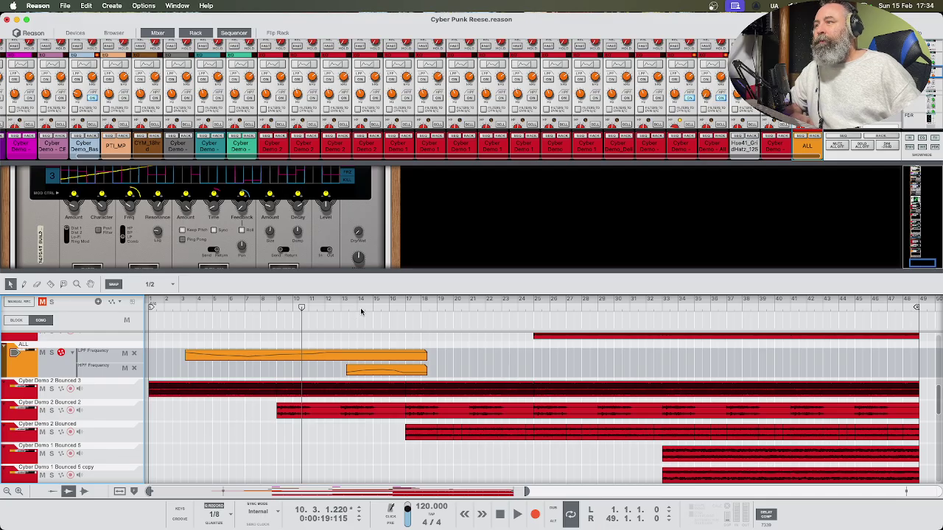
Move the playhead to bar 17 and examine which bounced and drum loop tracks enter there
{"action": "left_click", "coordinate": [408, 311]}
{"action": "scroll", "coordinate": [412, 328], "scroll_direction": "down", "scroll_amount": 1}
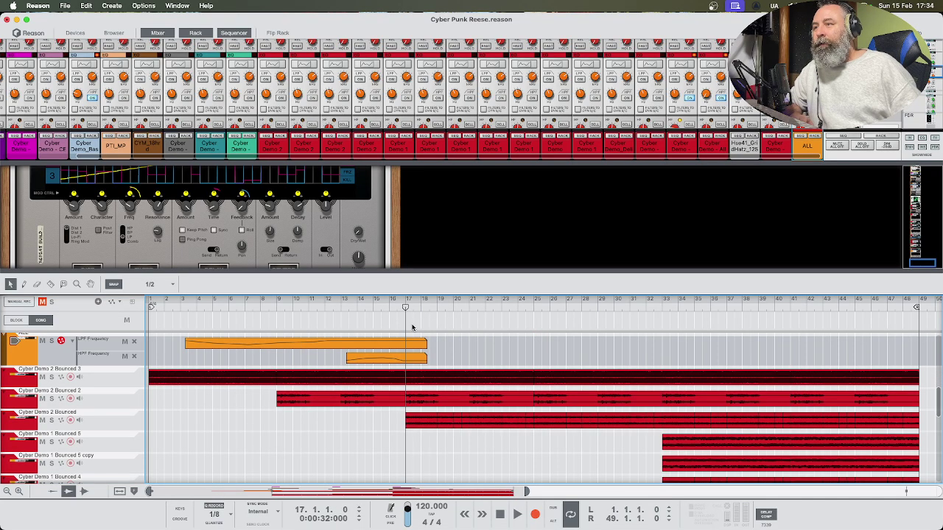
{"action": "scroll", "coordinate": [416, 339], "scroll_direction": "down", "scroll_amount": 8}
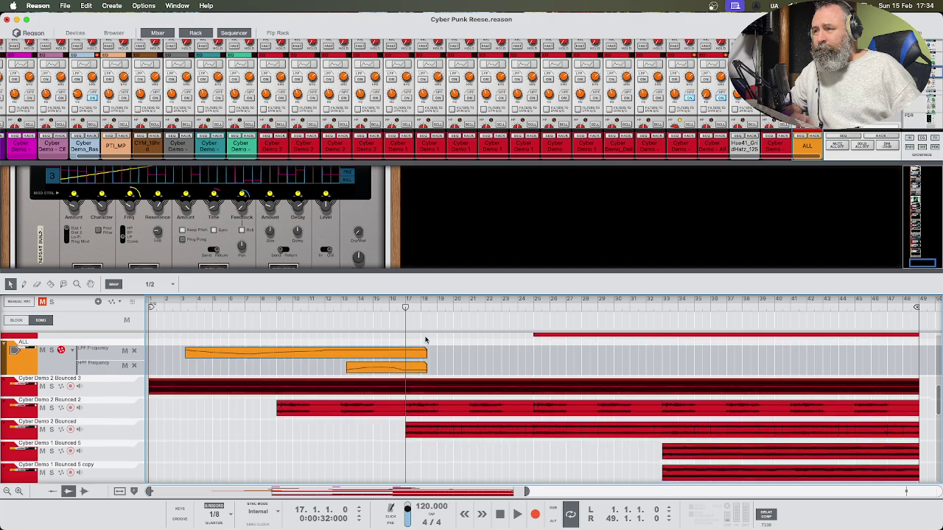
{"action": "scroll", "coordinate": [429, 355], "scroll_direction": "up", "scroll_amount": 8}
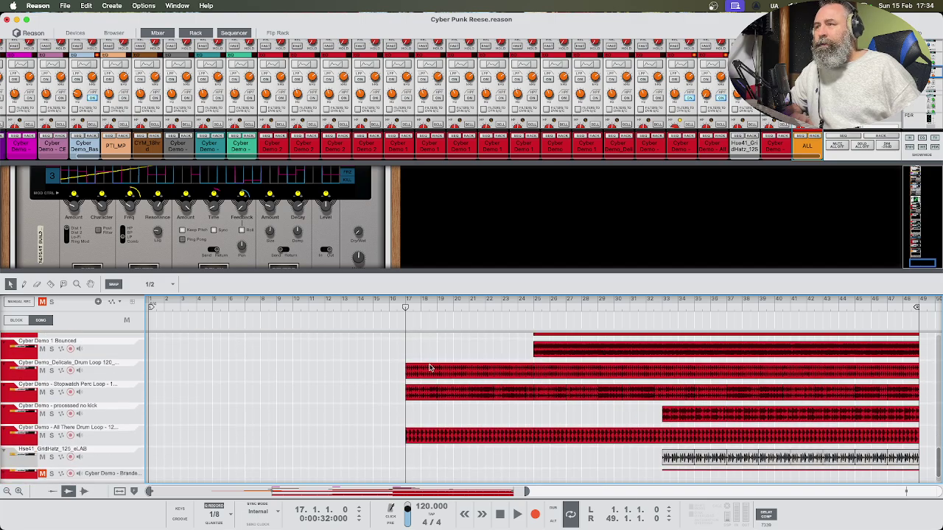
Play the arrangement from bar 17 to bar 27 while viewing the Cyber Demo 2 bounced tracks
{"action": "scroll", "coordinate": [429, 362], "scroll_direction": "down", "scroll_amount": 8}
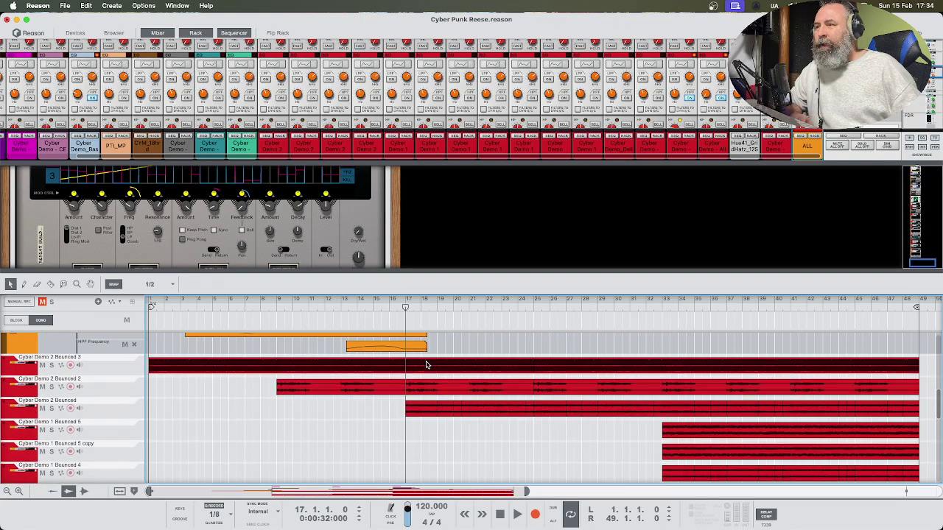
{"action": "key", "text": "space"}
{"action": "key", "text": "space"}
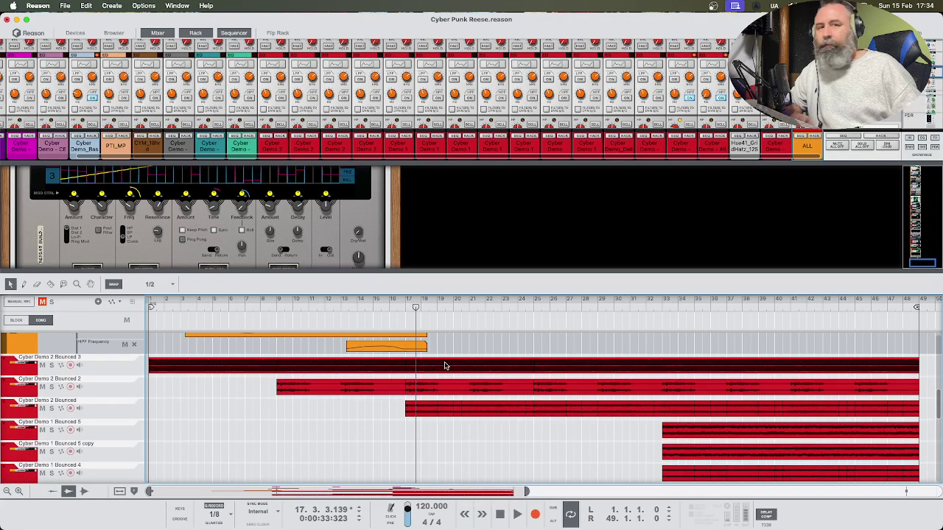
{"action": "left_click", "coordinate": [405, 310]}
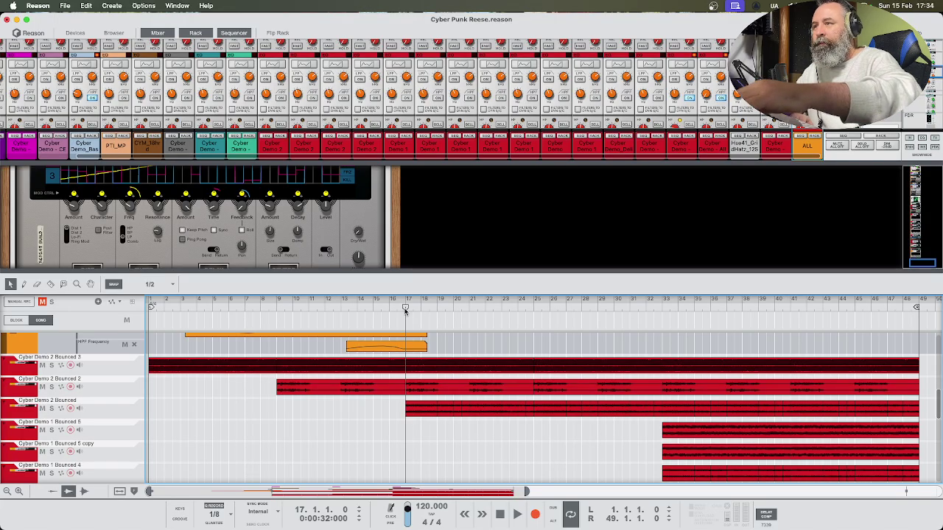
{"action": "key", "text": "space"}
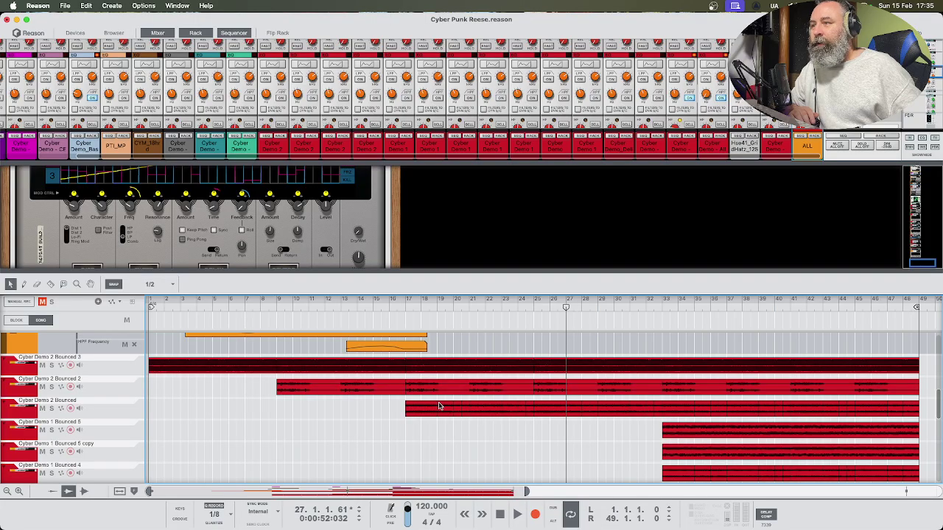
Move the Cyber Demo - All There Drum Loop track up to directly below the ALL track
{"action": "scroll", "coordinate": [439, 407], "scroll_direction": "down", "scroll_amount": 10}
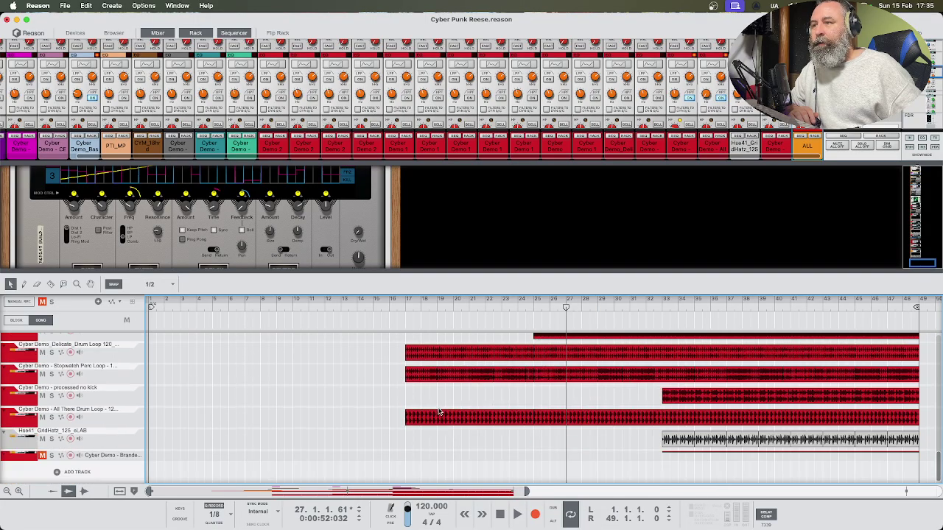
{"action": "left_click", "coordinate": [9, 427]}
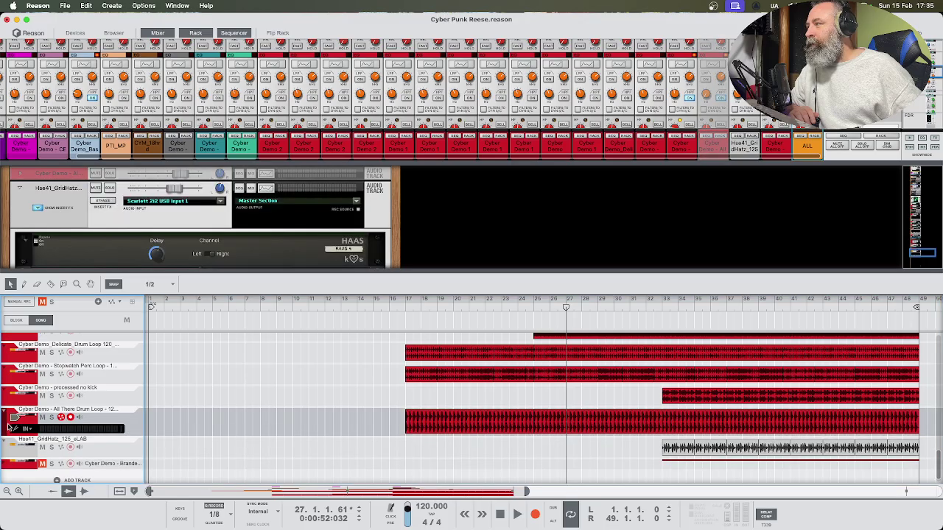
{"action": "mouse_move", "coordinate": [8, 428]}
{"action": "left_mouse_down"}
{"action": "mouse_move", "coordinate": [9, 392]}
{"action": "mouse_move", "coordinate": [18, 417]}
{"action": "left_mouse_up"}
{"action": "scroll", "coordinate": [9, 394], "scroll_direction": "up", "scroll_amount": 3}
{"action": "scroll", "coordinate": [8, 396], "scroll_direction": "up", "scroll_amount": 6}
{"action": "scroll", "coordinate": [8, 396], "scroll_direction": "up", "scroll_amount": 4}
{"action": "scroll", "coordinate": [8, 402], "scroll_direction": "up", "scroll_amount": 2}
{"action": "scroll", "coordinate": [13, 399], "scroll_direction": "up", "scroll_amount": 3}
{"action": "scroll", "coordinate": [350, 388], "scroll_direction": "down", "scroll_amount": 2}
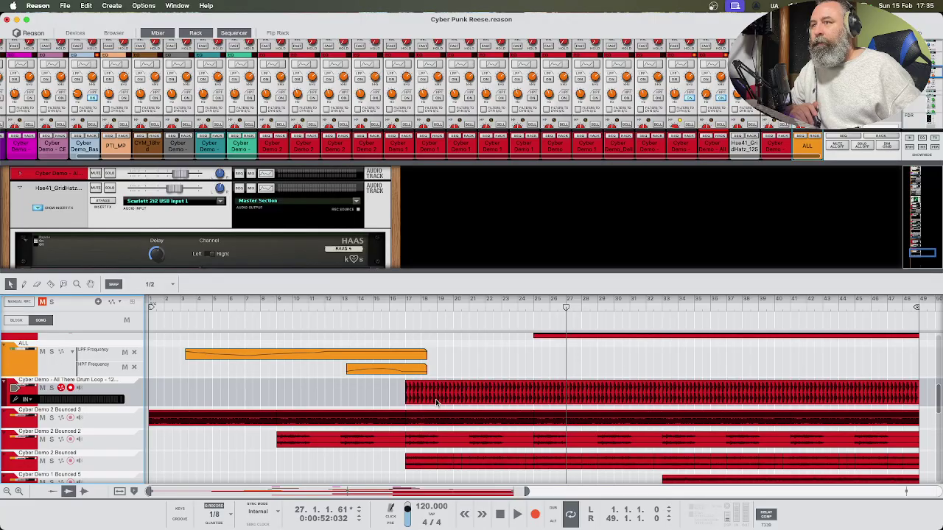
Examine which bounced, UADx PolyMAX Synth 1 and drum loop tracks enter at bars 17, 25 and 33
{"action": "scroll", "coordinate": [639, 413], "scroll_direction": "down", "scroll_amount": 10}
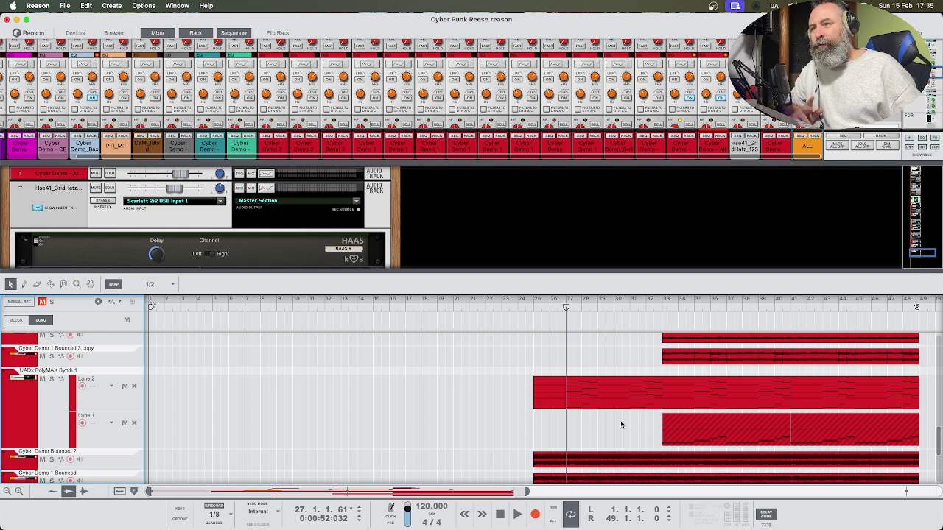
{"action": "scroll", "coordinate": [609, 416], "scroll_direction": "down", "scroll_amount": 3}
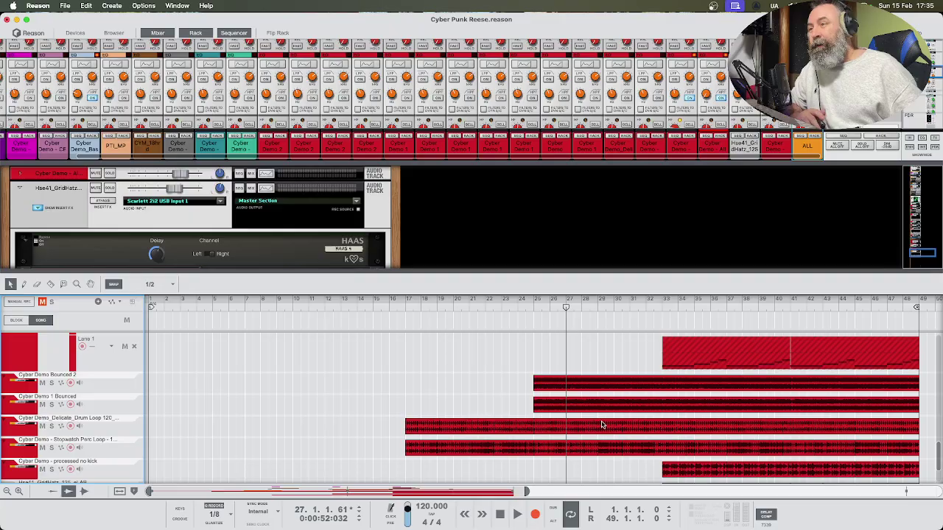
{"action": "scroll", "coordinate": [597, 422], "scroll_direction": "up", "scroll_amount": 5}
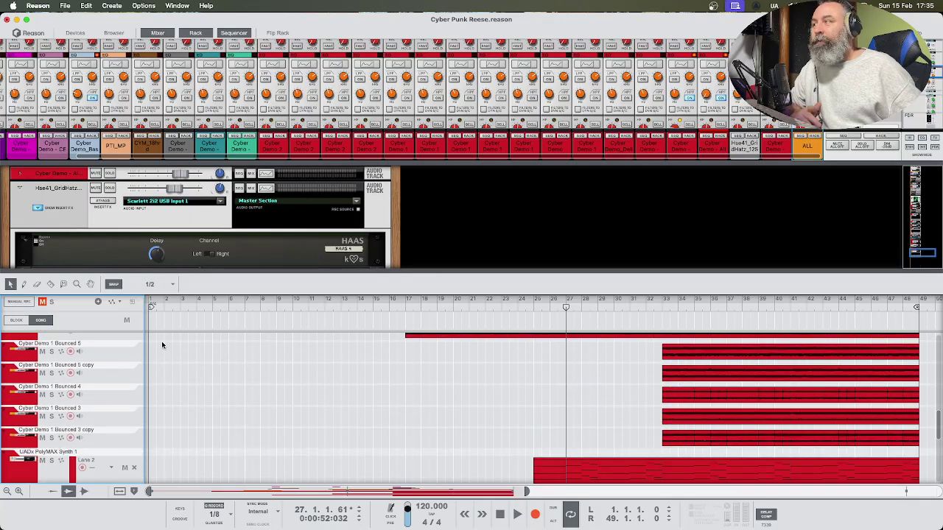
{"action": "scroll", "coordinate": [284, 380], "scroll_direction": "up", "scroll_amount": 5}
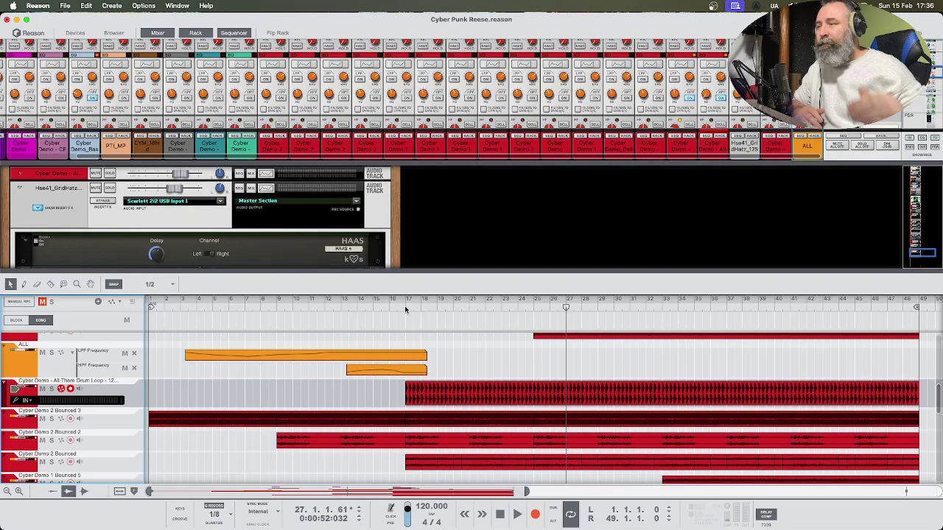
{"action": "scroll", "coordinate": [67, 414], "scroll_direction": "down", "scroll_amount": 10}
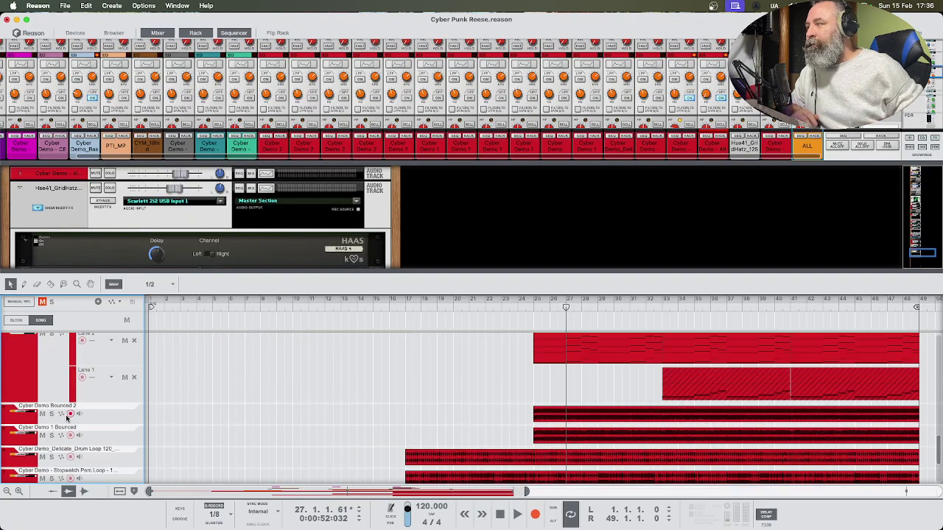
{"action": "scroll", "coordinate": [66, 415], "scroll_direction": "up", "scroll_amount": 8}
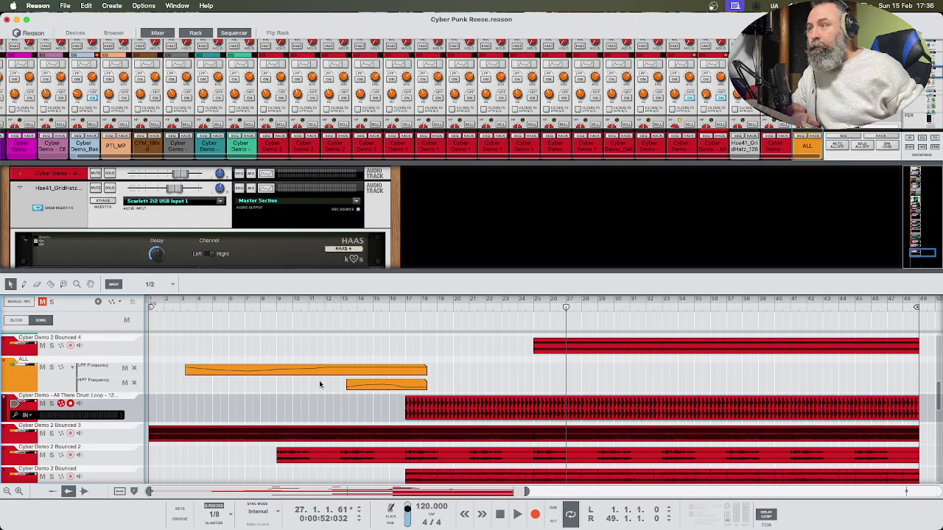
Move the playhead to bar 17 and disarm audio recording on the All There Drum Loop track, leaving its automation recording armed
{"action": "left_click", "coordinate": [406, 311]}
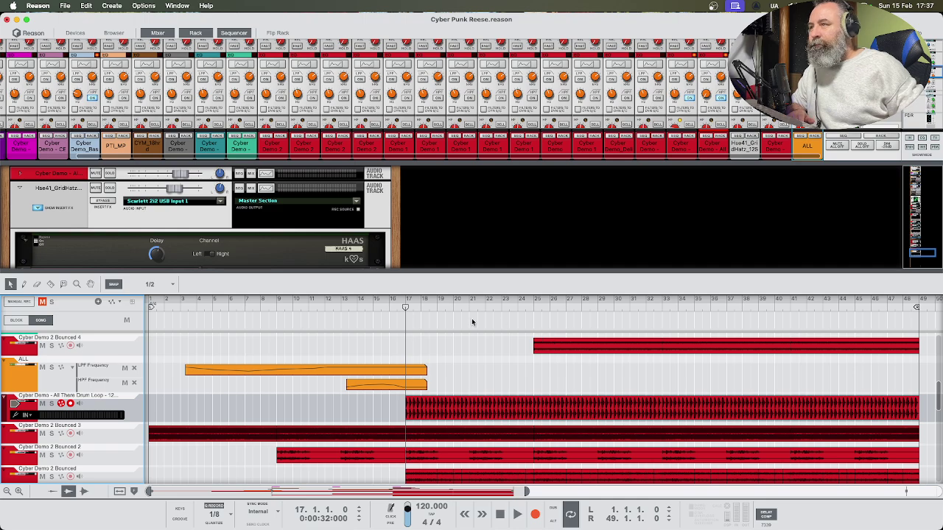
{"action": "left_click", "coordinate": [536, 517]}
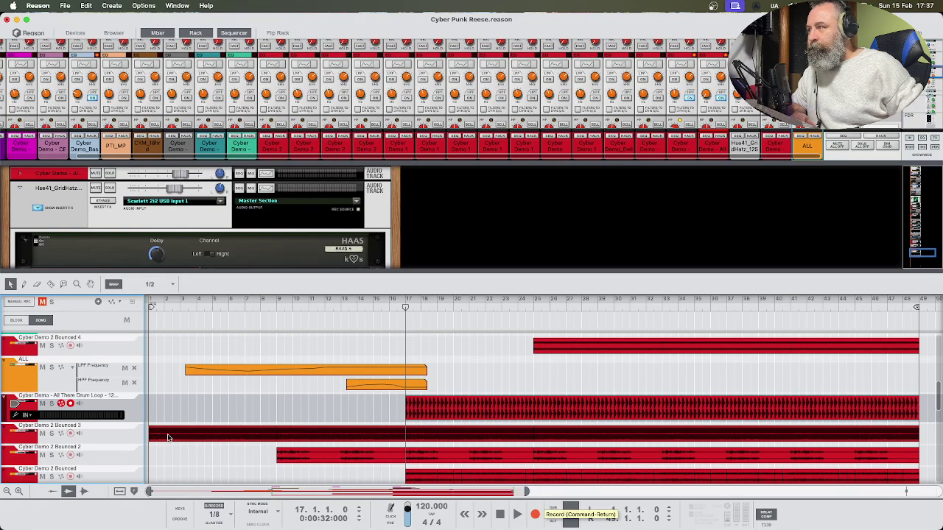
{"action": "left_click", "coordinate": [70, 404]}
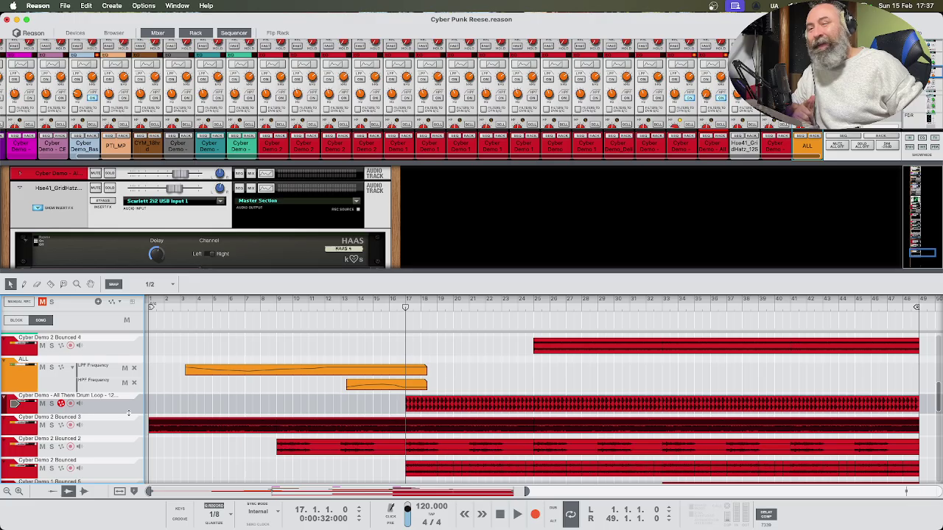
{"action": "left_click", "coordinate": [70, 404]}
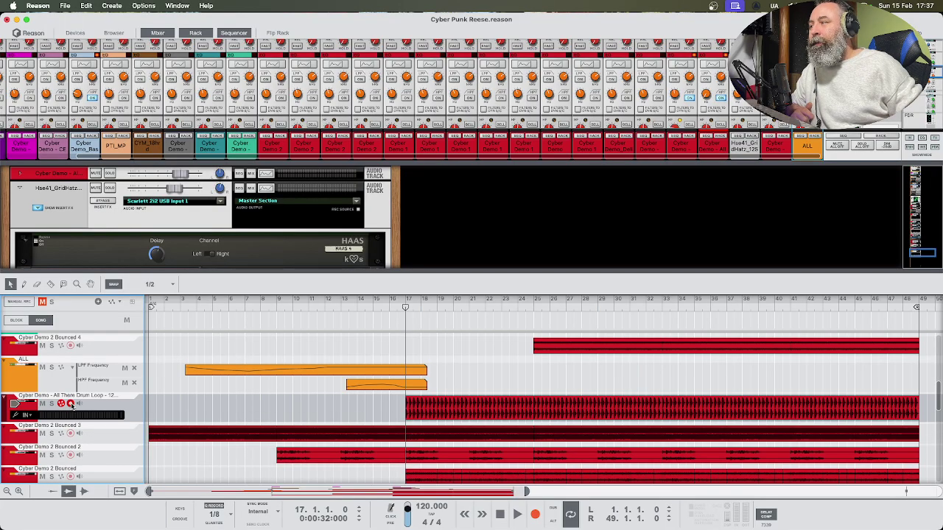
{"action": "left_click", "coordinate": [71, 404]}
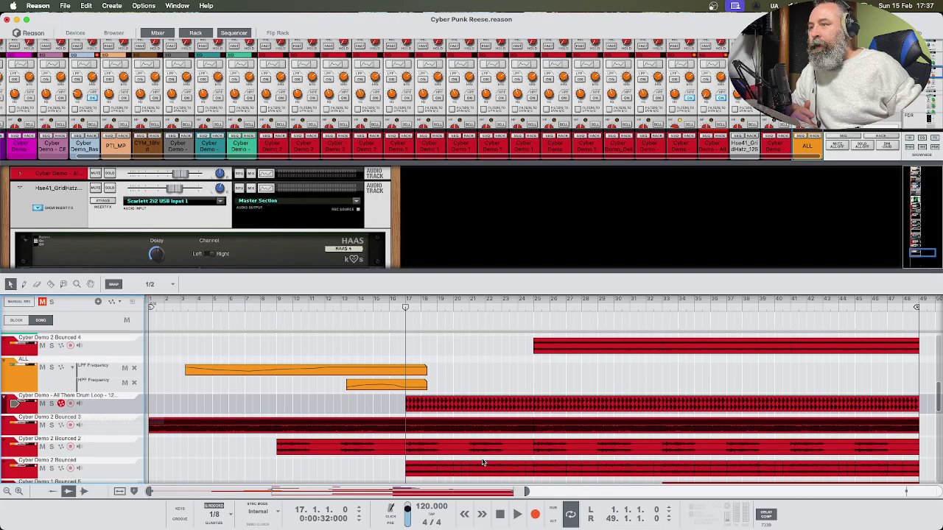
Record an HPF Frequency sweep on the All There Drum Loop track from about bar 21 to bar 28, and stop playback at bar 29
{"action": "left_click", "coordinate": [537, 520]}
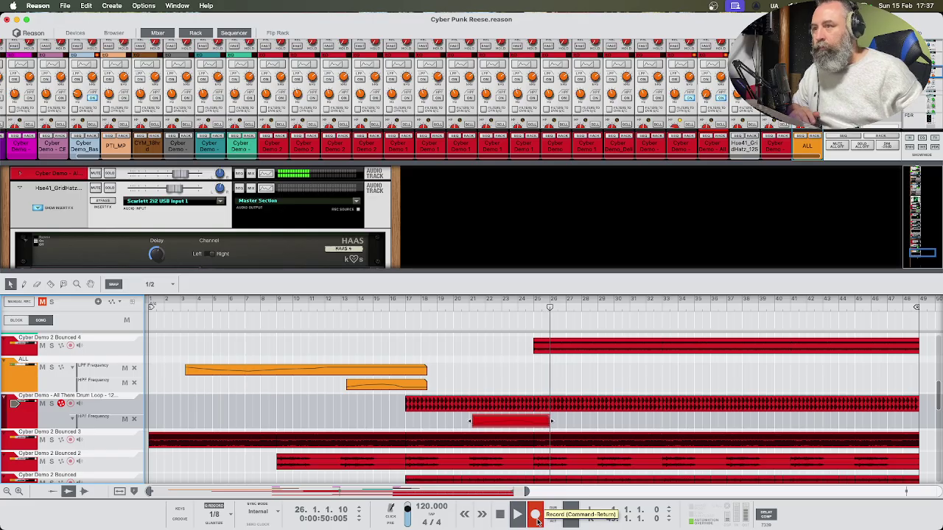
{"action": "mouse_move", "coordinate": [537, 528]}
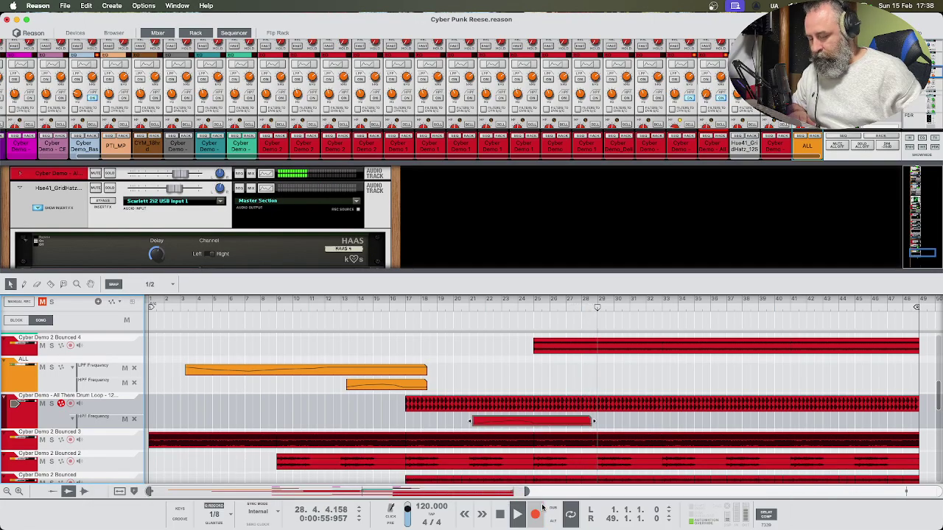
{"action": "key", "text": "space"}
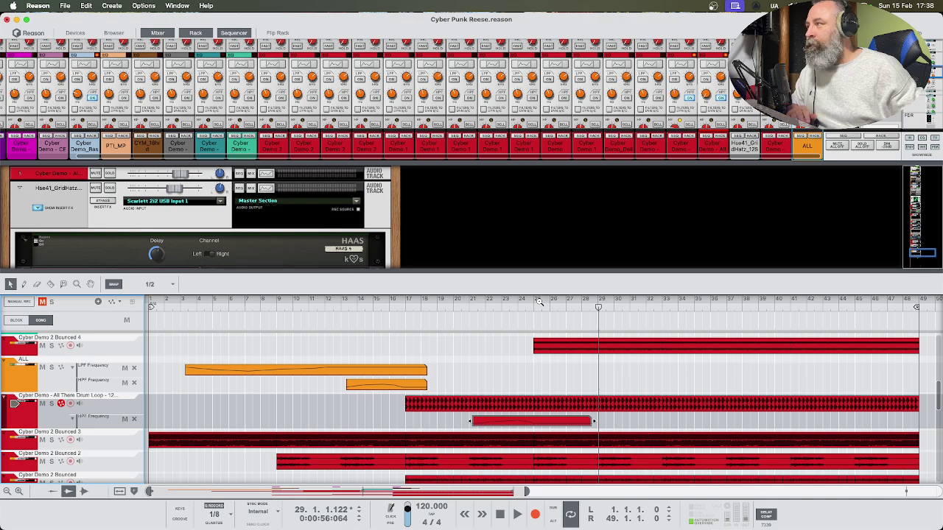
Enlarge the sequencer and tidy the drum loop's HPF Frequency curve, removing two intermediate points and aligning its final drop to bar 25
{"action": "left_click_drag", "start_coordinate": [565, 274], "coordinate": [571, 221]}
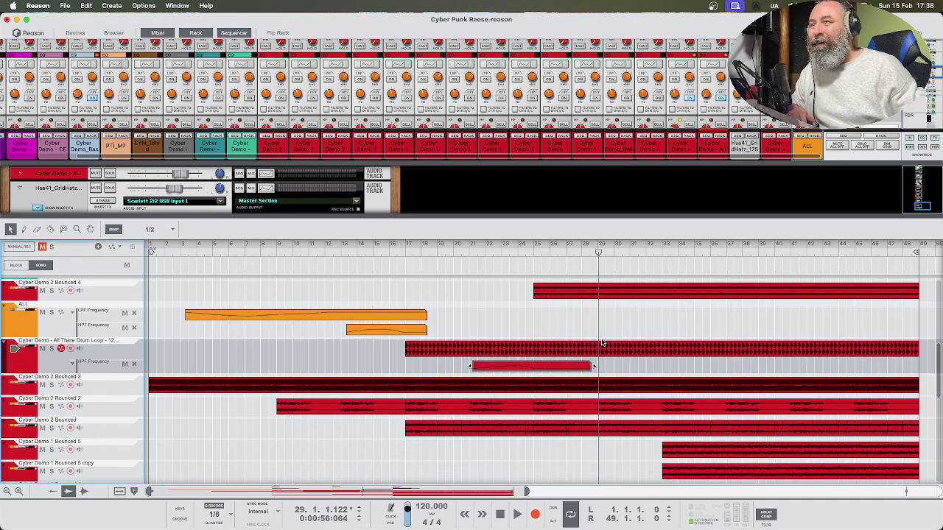
{"action": "left_click", "coordinate": [520, 258]}
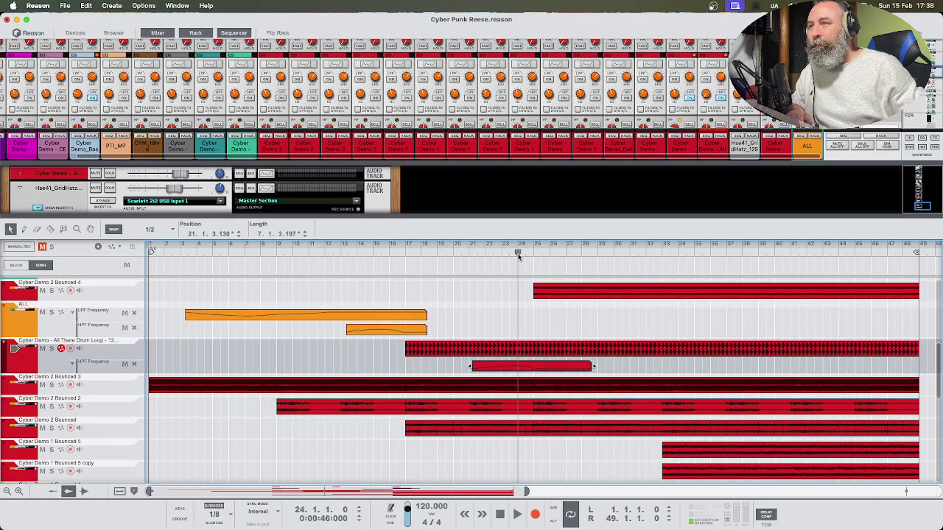
{"action": "double_click", "coordinate": [542, 366]}
{"action": "left_click_drag", "start_coordinate": [538, 244], "coordinate": [540, 494]}
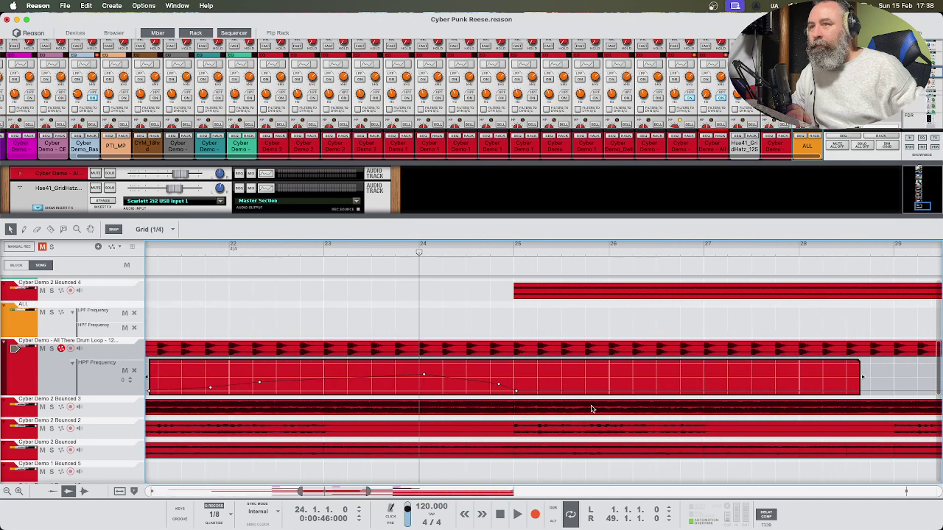
{"action": "left_click", "coordinate": [515, 395]}
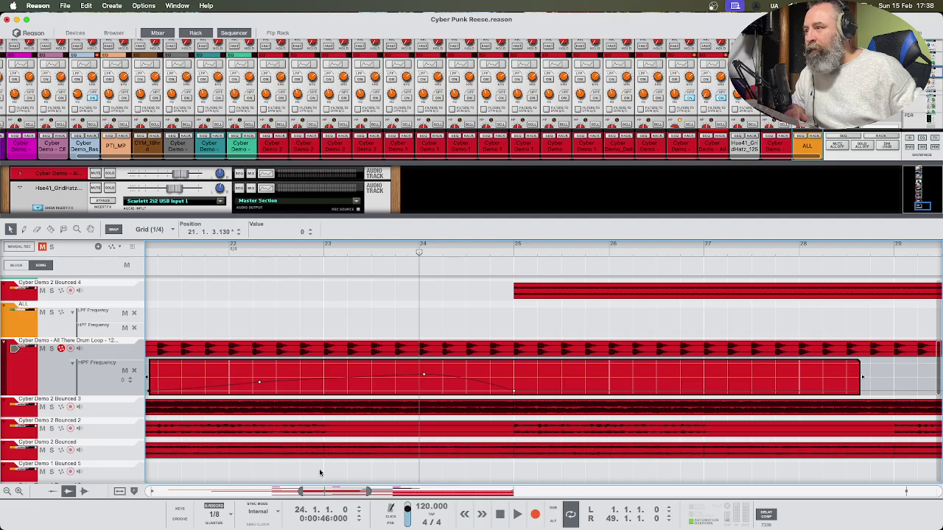
{"action": "left_click_drag", "start_coordinate": [301, 492], "coordinate": [251, 492]}
{"action": "left_click", "coordinate": [389, 326]}
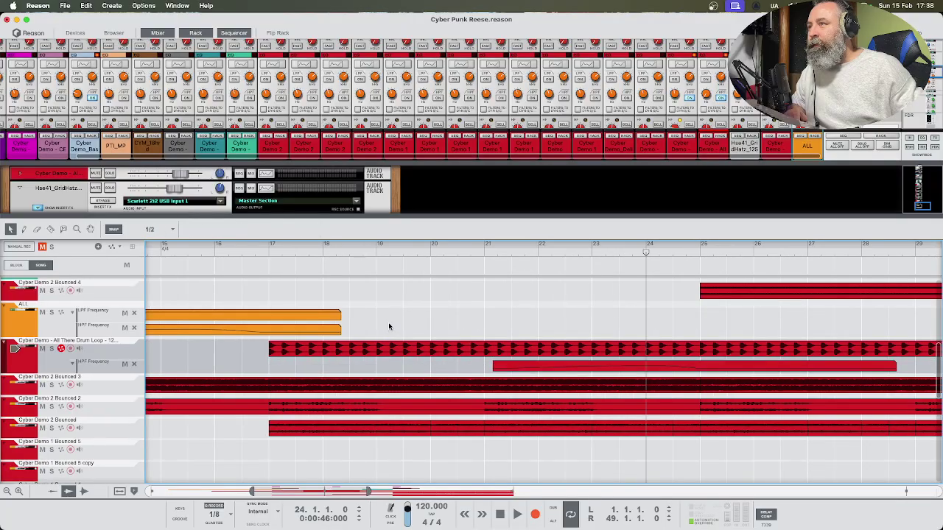
Play the drum loop's filter sweep from bar 17 until just past bar 25
{"action": "left_click", "coordinate": [269, 256]}
{"action": "key", "text": "space"}
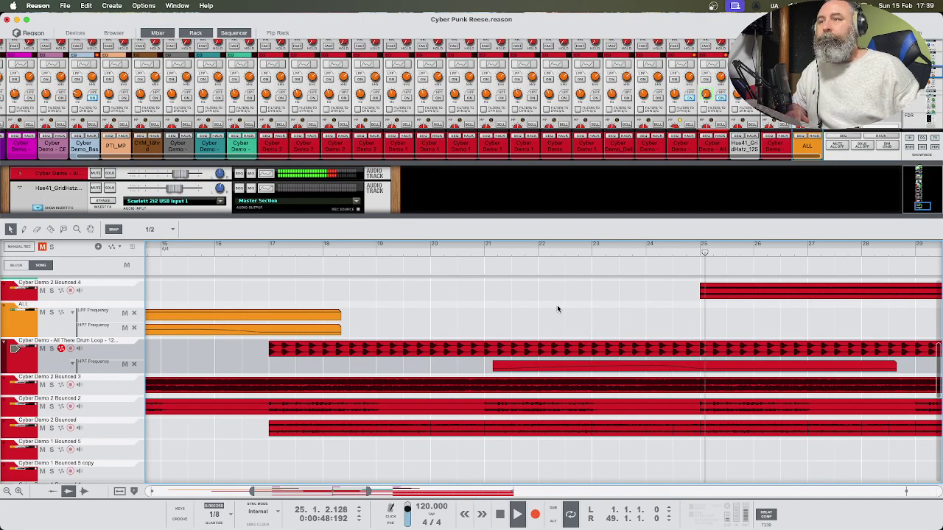
{"action": "key", "text": "space"}
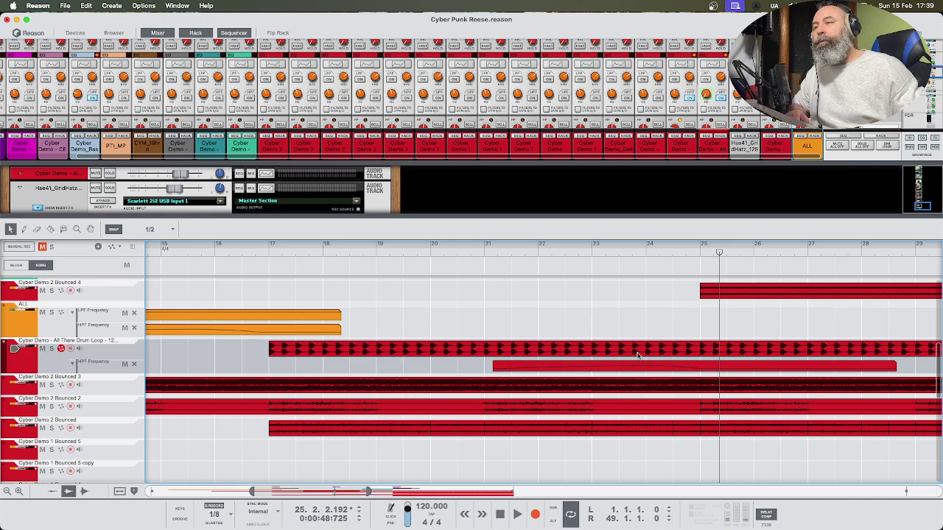
Increase the All There Drum Loop track's height and play its filter sweep from bar 21 to about bar 24
{"action": "left_click_drag", "start_coordinate": [134, 373], "coordinate": [134, 400]}
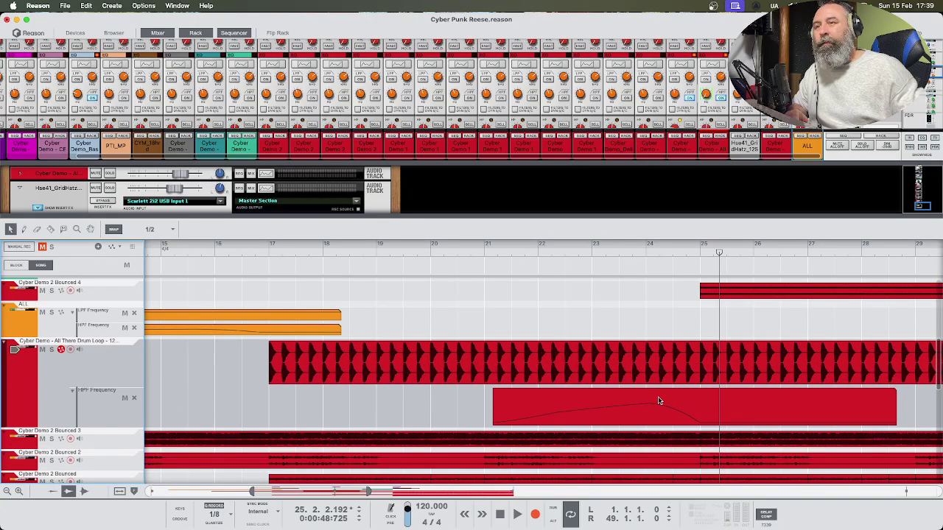
{"action": "left_click", "coordinate": [485, 255]}
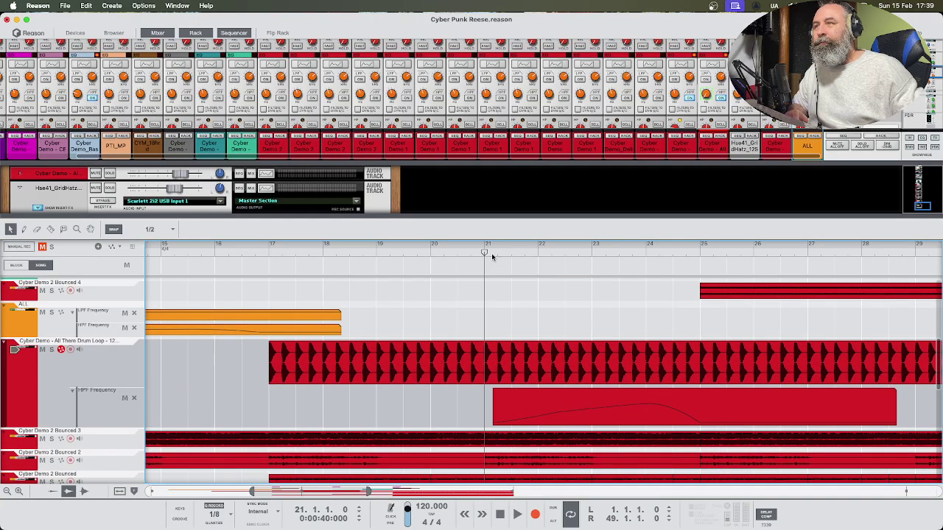
{"action": "key", "text": "space"}
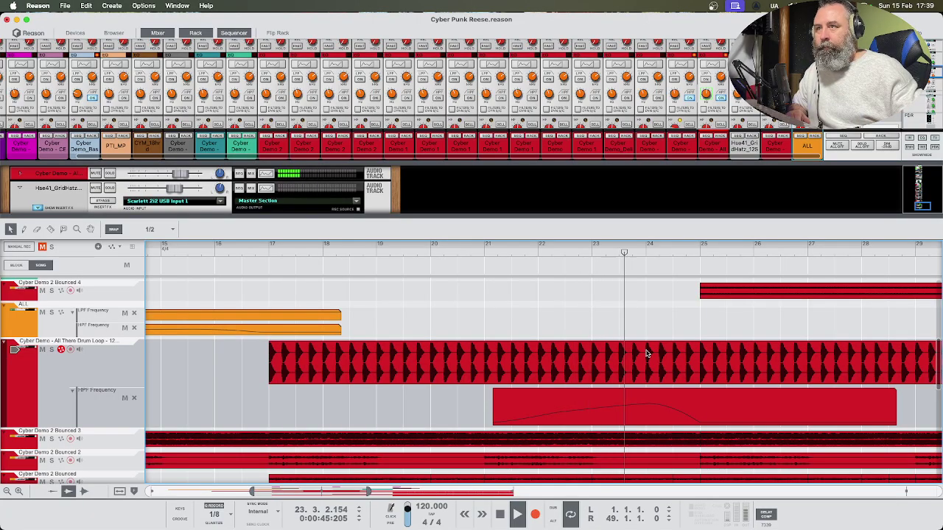
{"action": "key", "text": "space"}
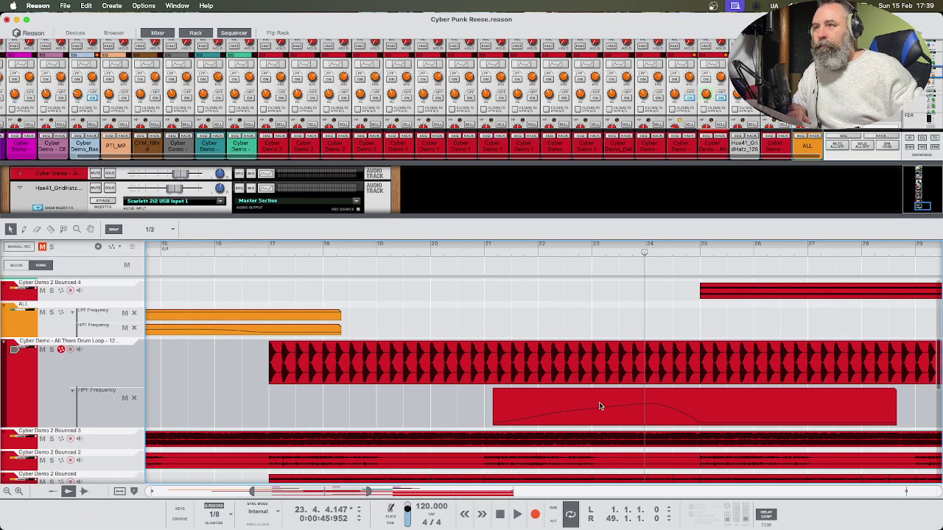
Place the playhead at bar 24 and extend the start of the drum loop's HPF Frequency clip back to bar 21
{"action": "left_click", "coordinate": [643, 257]}
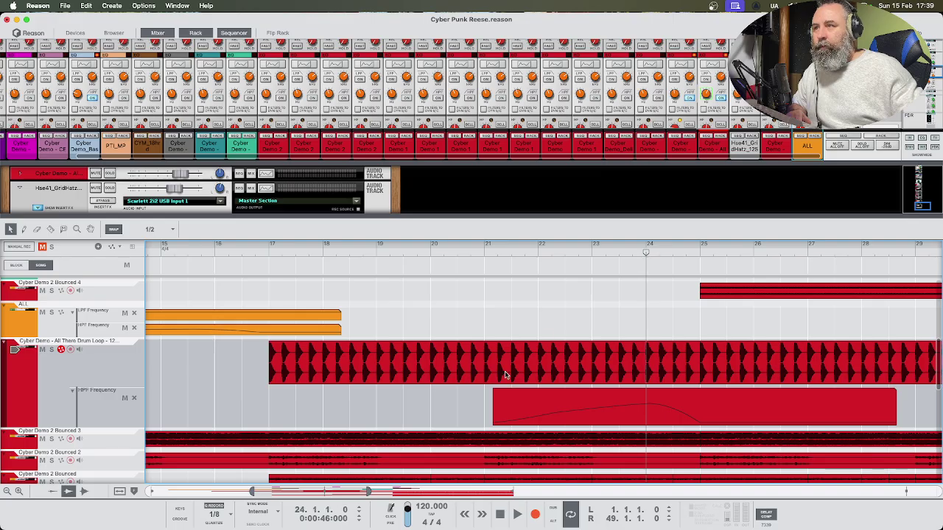
{"action": "left_click", "coordinate": [501, 406]}
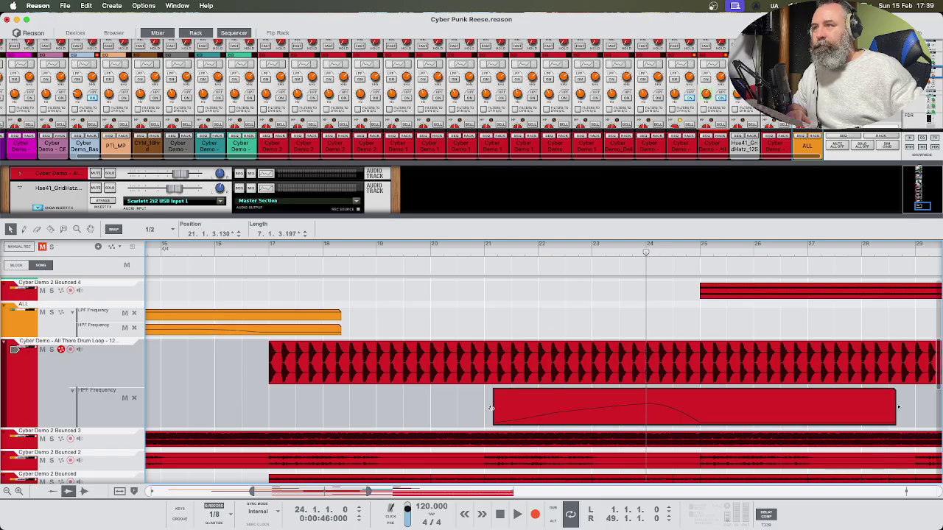
{"action": "left_click_drag", "start_coordinate": [492, 408], "coordinate": [485, 409]}
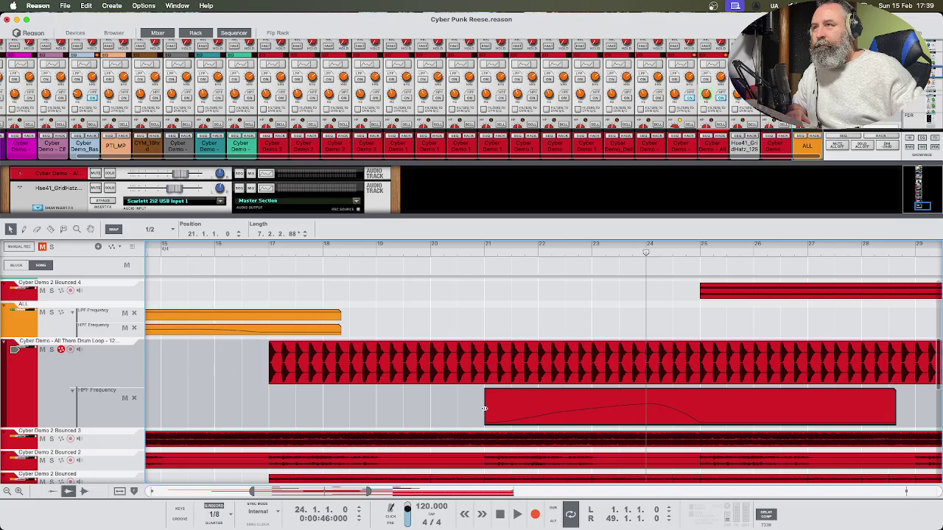
Open the drum loop's HPF Frequency clip, delete the intermediate point in bar 22, and bend the rise toward bar 24 into a late-climbing curve
{"action": "double_click", "coordinate": [566, 412]}
{"action": "left_click", "coordinate": [555, 455]}
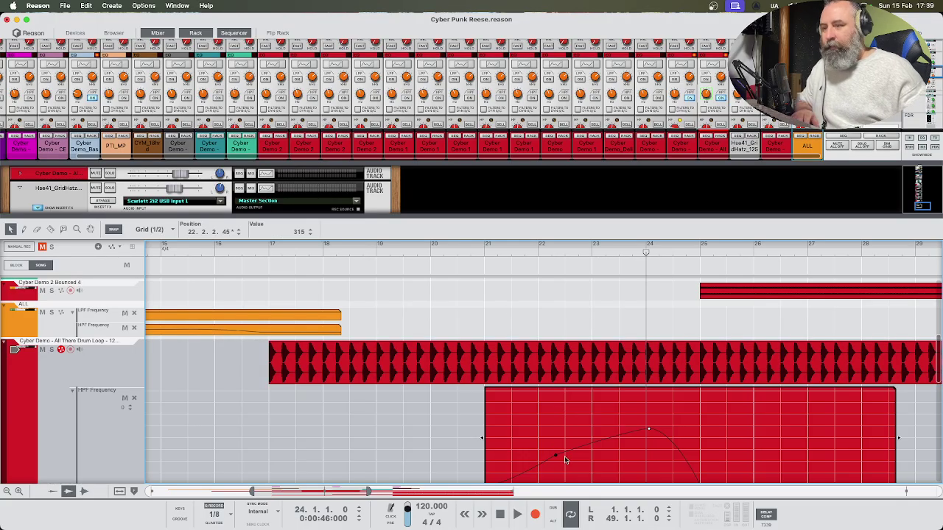
{"action": "key", "text": "Delete"}
{"action": "scroll", "coordinate": [579, 438], "scroll_direction": "down", "scroll_amount": 2}
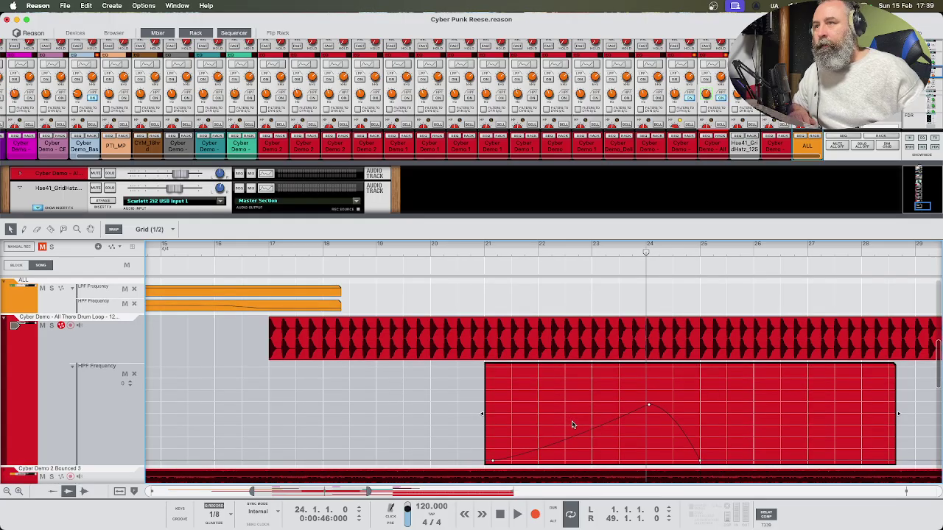
{"action": "left_click_drag", "start_coordinate": [576, 437], "coordinate": [581, 444]}
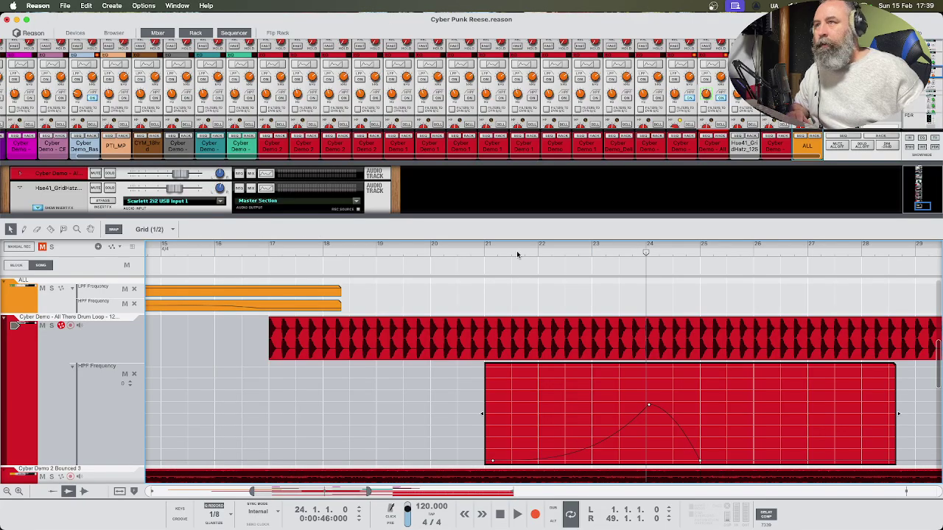
Play the curved filter sweep from bar 21 until just past bar 25
{"action": "left_click", "coordinate": [484, 253]}
{"action": "key", "text": "space"}
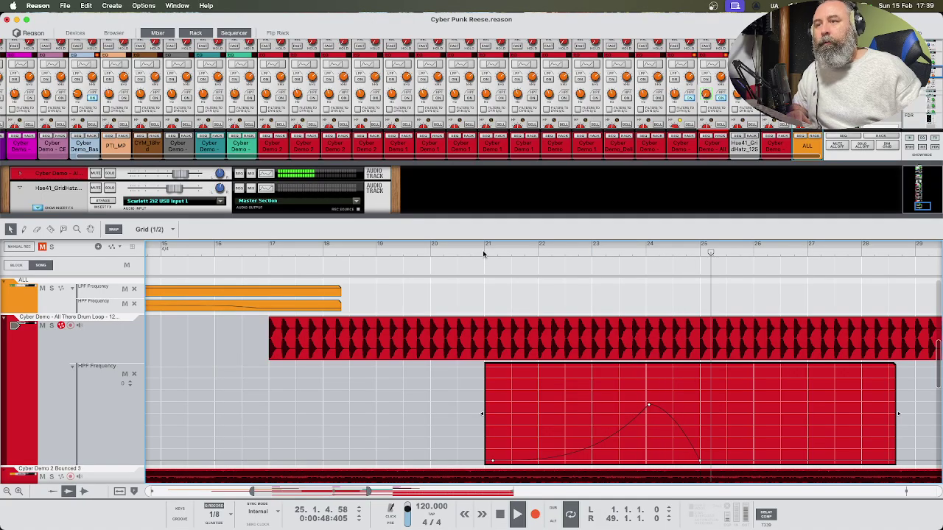
{"action": "key", "text": "space"}
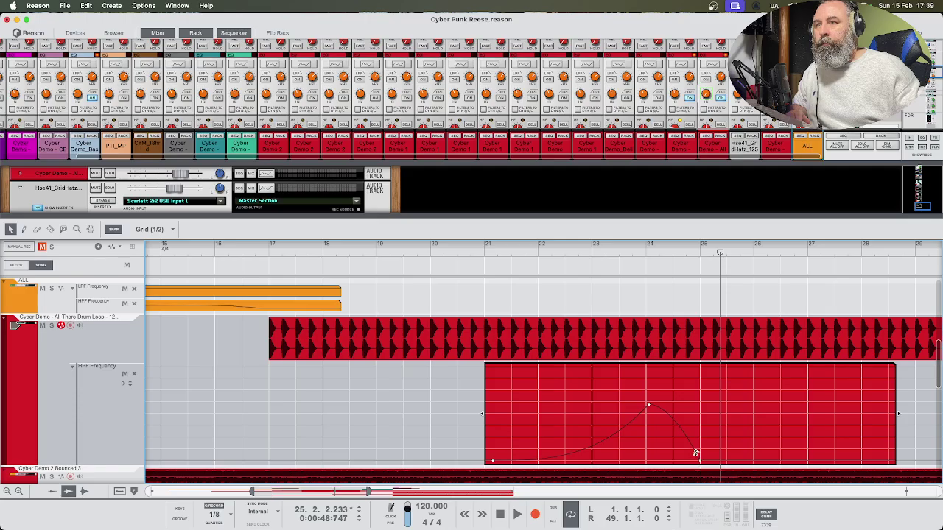
Raise the HPF Frequency point at bar 25 to 245 and play the sweep's ending from bar 23
{"action": "left_click_drag", "start_coordinate": [701, 464], "coordinate": [700, 440]}
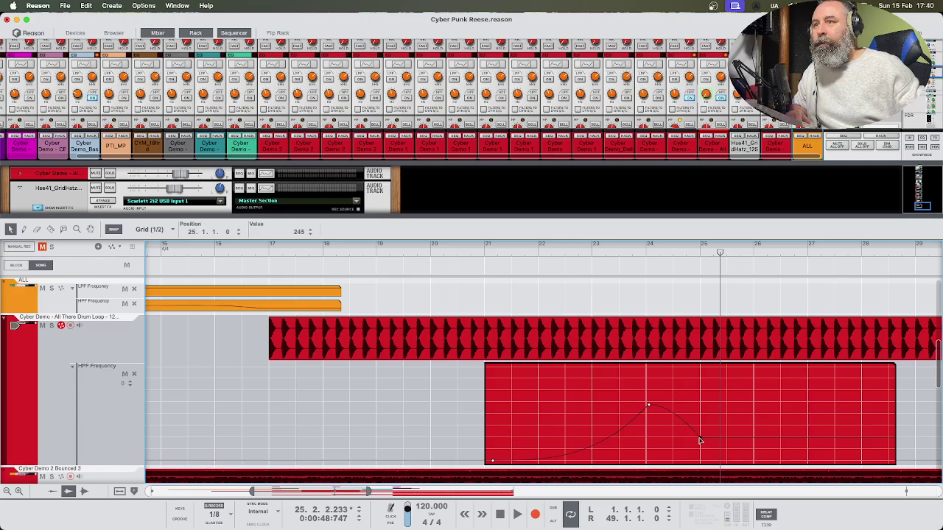
{"action": "left_click", "coordinate": [593, 252]}
{"action": "key", "text": "space"}
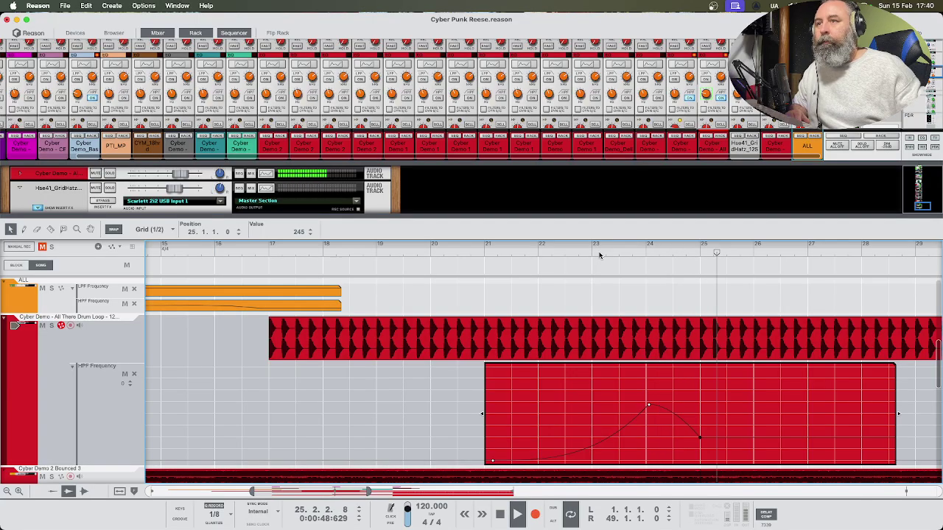
{"action": "key", "text": "space"}
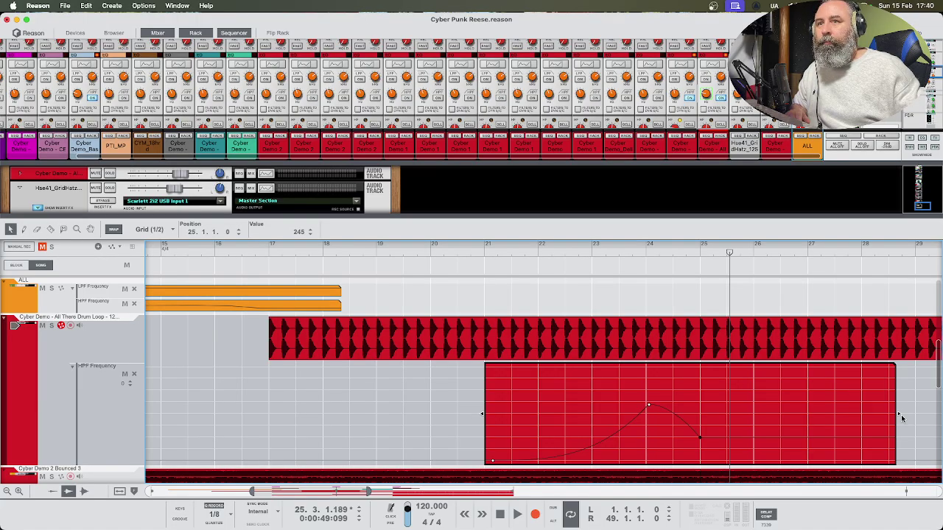
Shorten the HPF Frequency clip to end at bar 25 and play the transition from bar 24 to bar 26
{"action": "left_click_drag", "start_coordinate": [902, 419], "coordinate": [700, 435]}
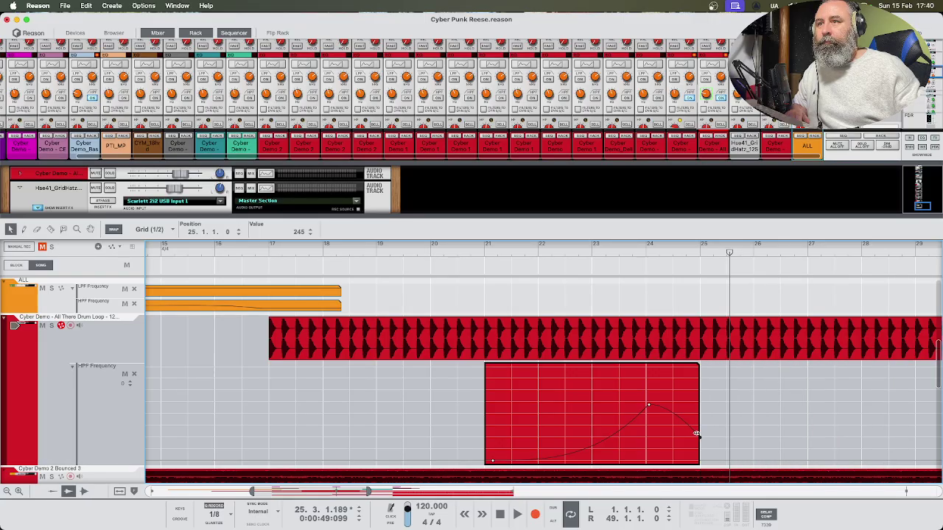
{"action": "left_click", "coordinate": [647, 255]}
{"action": "key", "text": "space"}
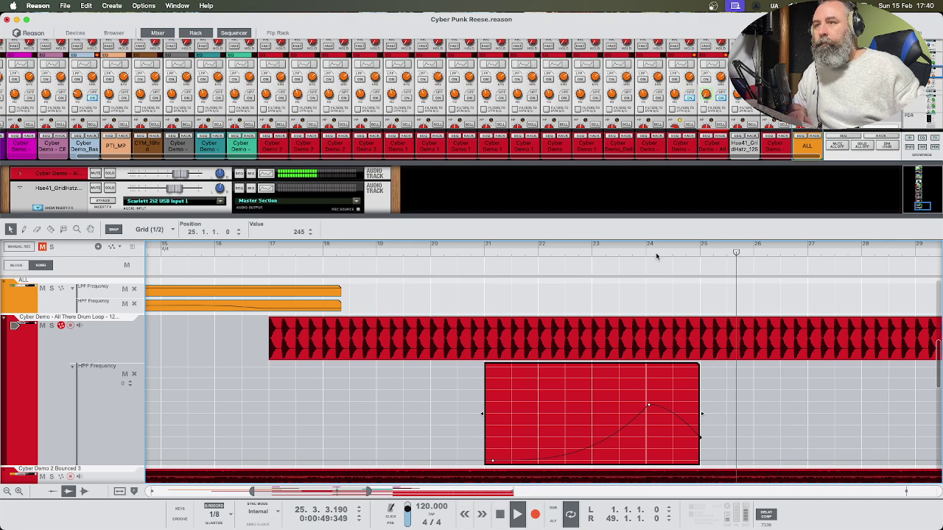
{"action": "key", "text": "space"}
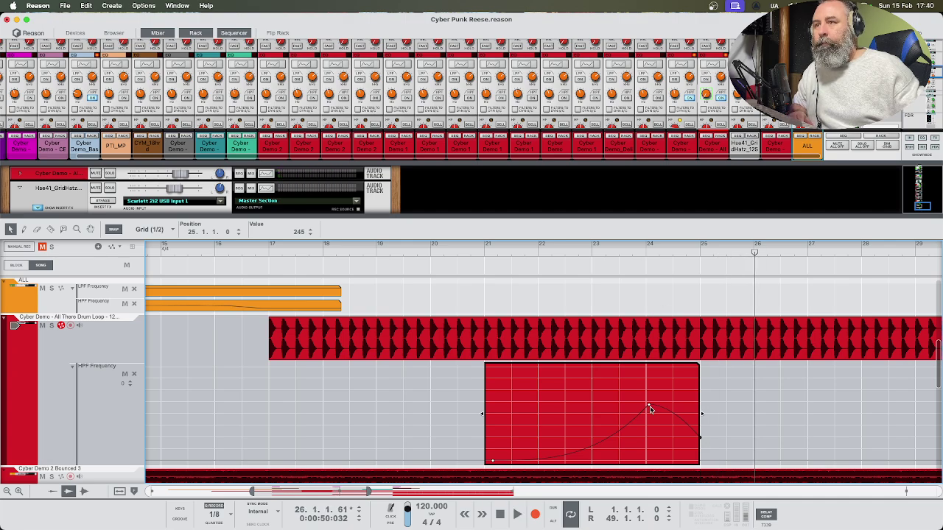
Move the HPF Frequency curve's peak to position 23.3.1.0 with value 615, and play the sweep from bar 21
{"action": "left_click", "coordinate": [650, 410]}
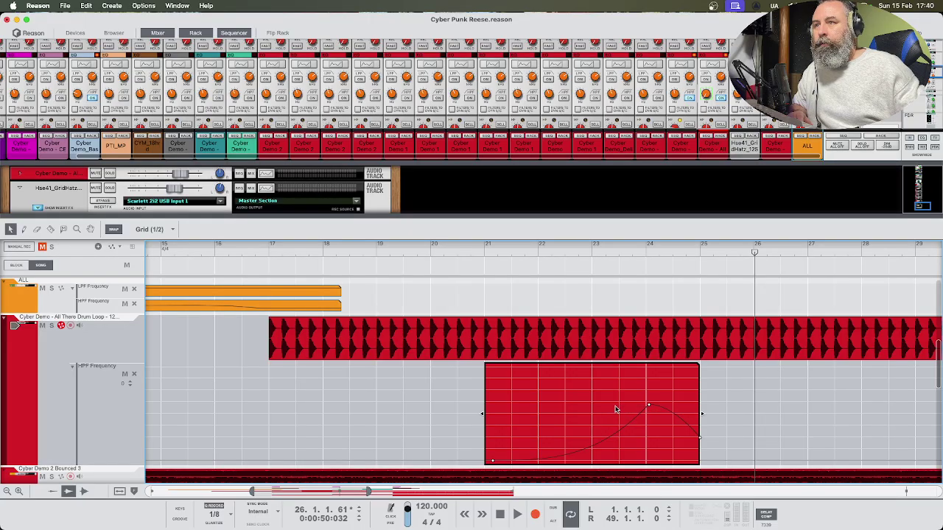
{"action": "left_click_drag", "start_coordinate": [649, 409], "coordinate": [623, 405]}
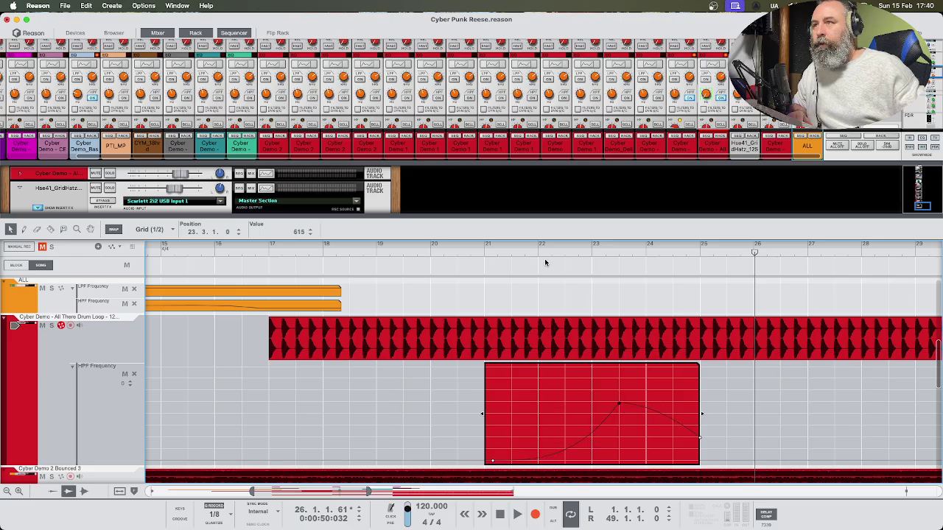
{"action": "left_click", "coordinate": [486, 256]}
{"action": "key", "text": "space"}
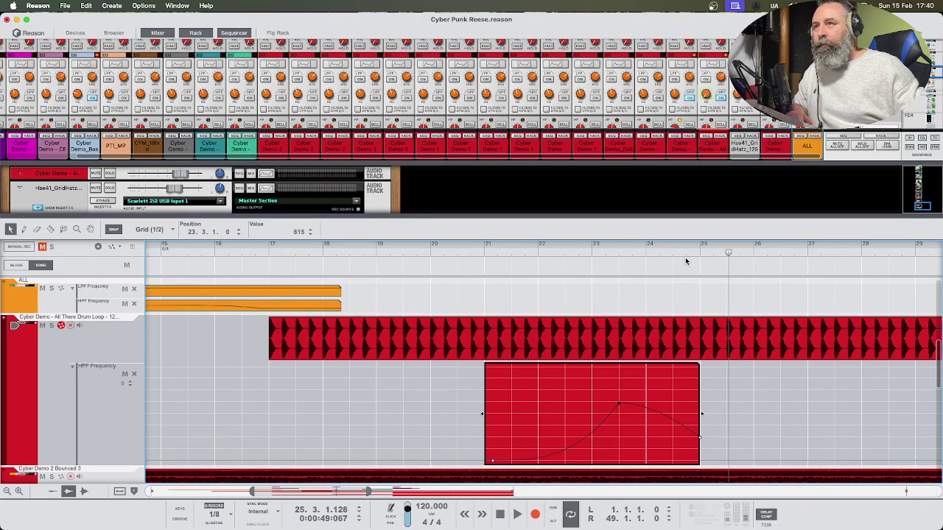
Play the drum loop closely from the curve's peak at 23.3 to just before the last beat of bar 24
{"action": "left_click_drag", "start_coordinate": [683, 247], "coordinate": [635, 412]}
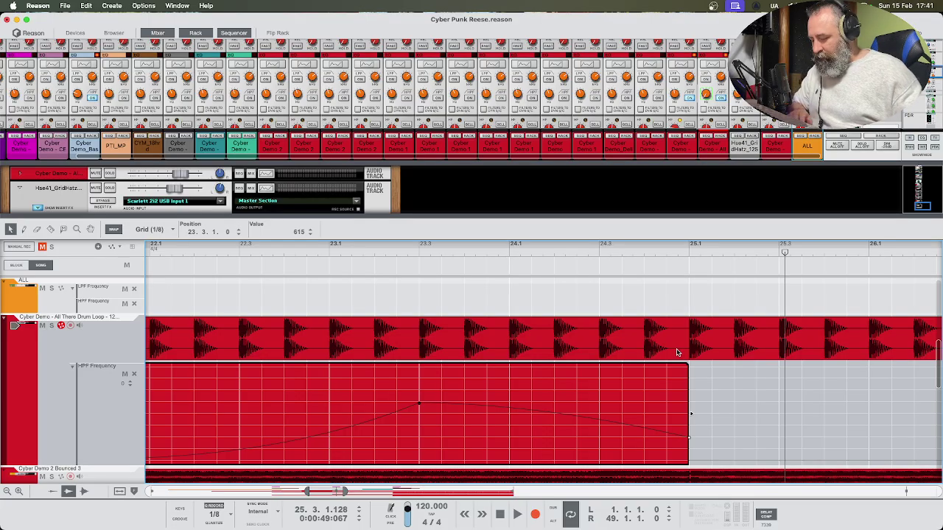
{"action": "left_click", "coordinate": [424, 257]}
{"action": "key", "text": "space"}
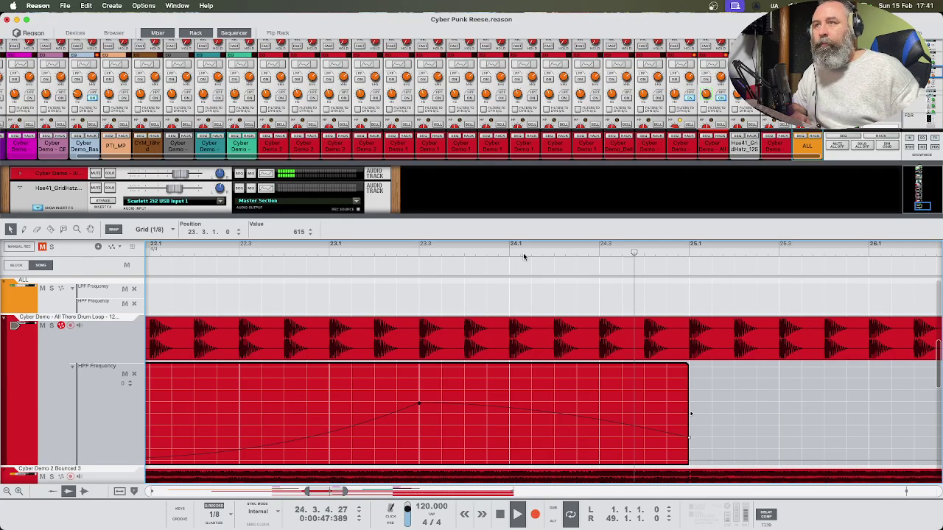
{"action": "key", "text": "space"}
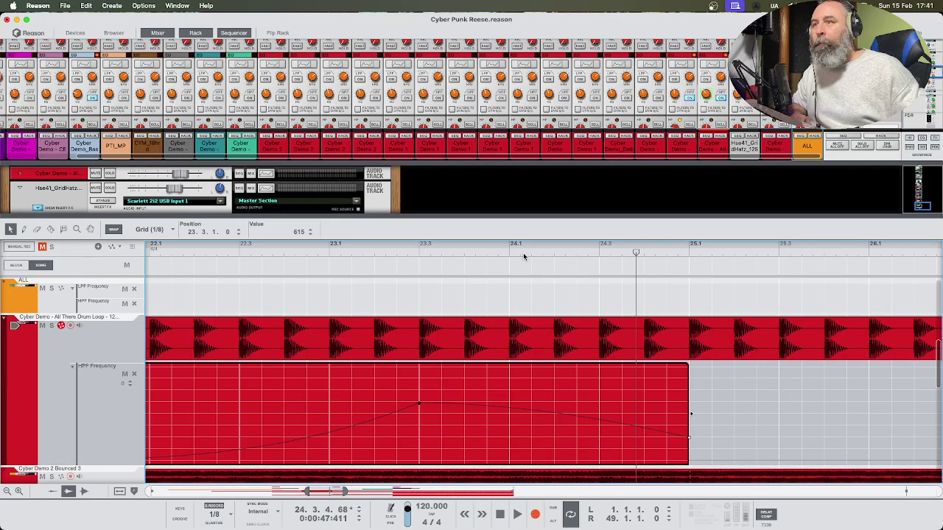
Cut out the drum loop's last beat before bar 25, starting at 24.4.1.0, and reverse that one-beat clip
{"action": "left_click", "coordinate": [50, 229]}
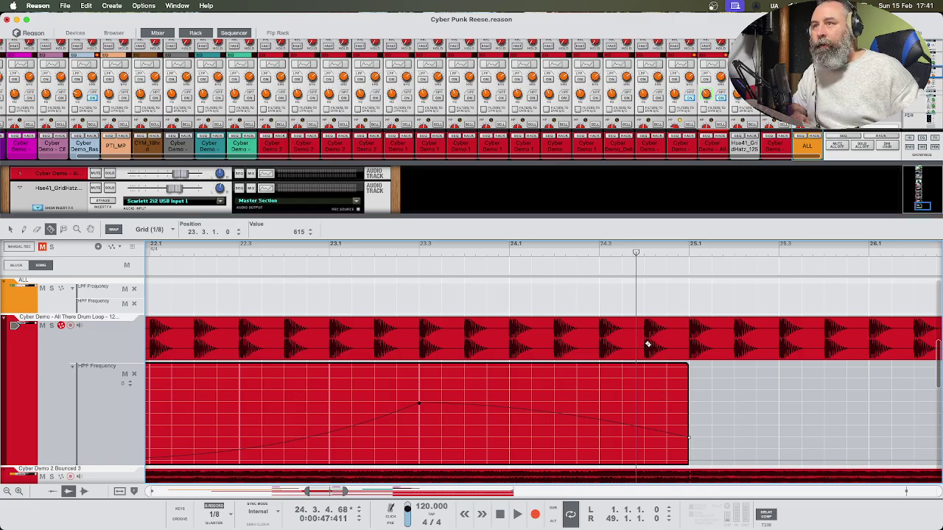
{"action": "left_click_drag", "start_coordinate": [648, 345], "coordinate": [681, 344]}
{"action": "key", "text": "q"}
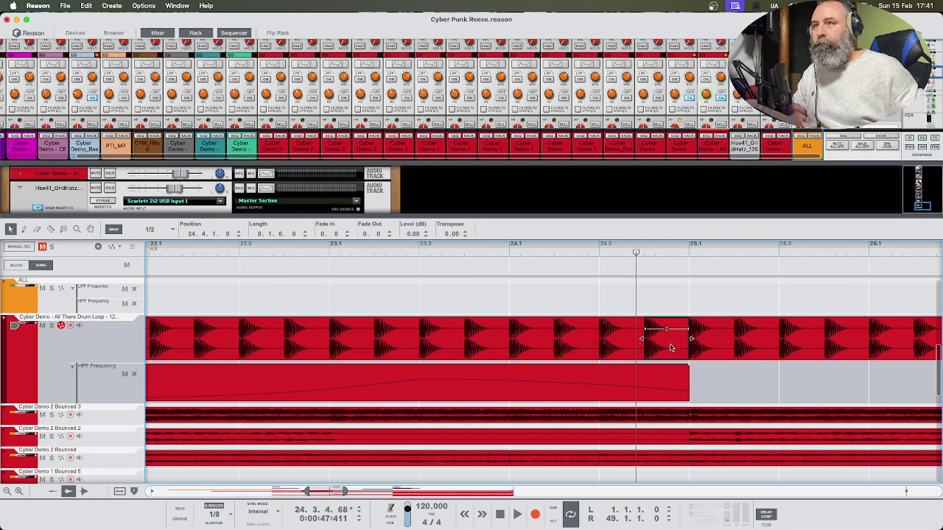
{"action": "right_click", "coordinate": [671, 348]}
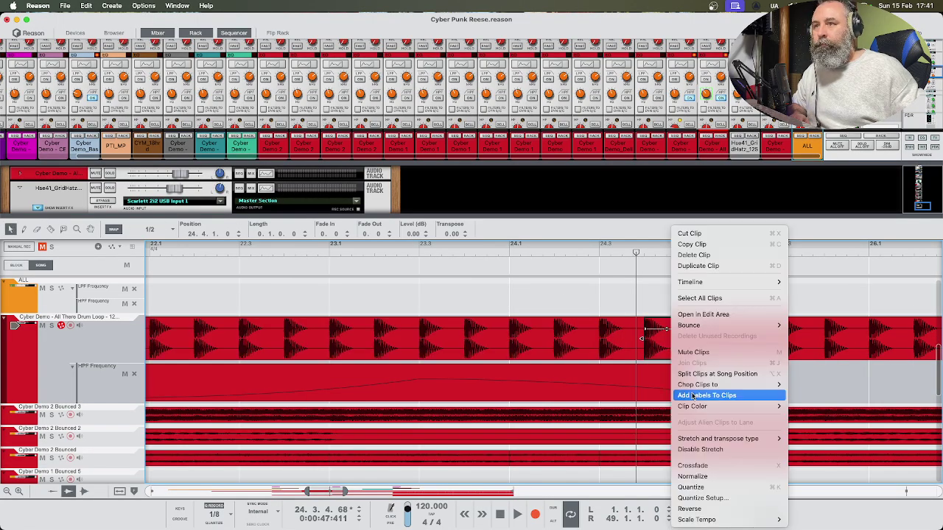
{"action": "left_click", "coordinate": [700, 509]}
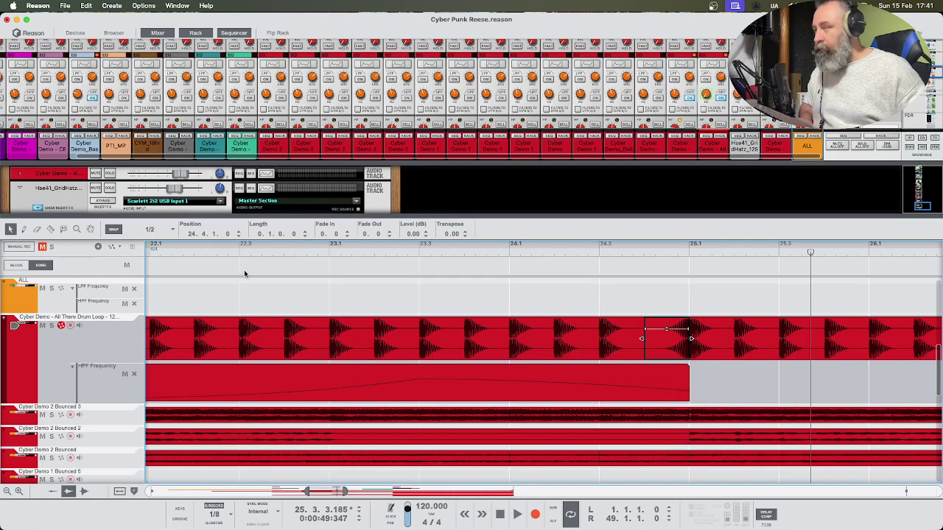
Examine the whole arrangement around the drum loop, including the cymbals, risers, ALL filter automation and bounced tracks up to bar 49
{"action": "scroll", "coordinate": [247, 273], "scroll_direction": "left", "scroll_amount": 5}
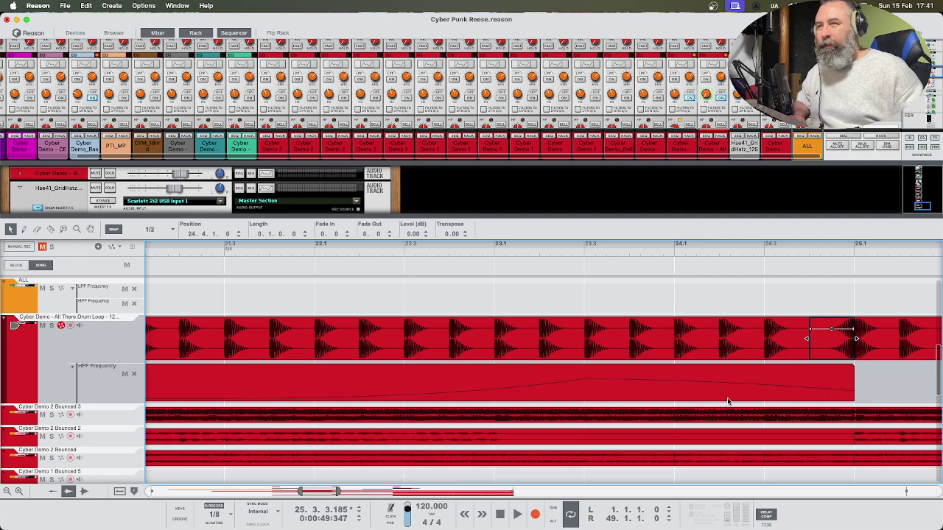
{"action": "left_click_drag", "start_coordinate": [300, 492], "coordinate": [272, 492]}
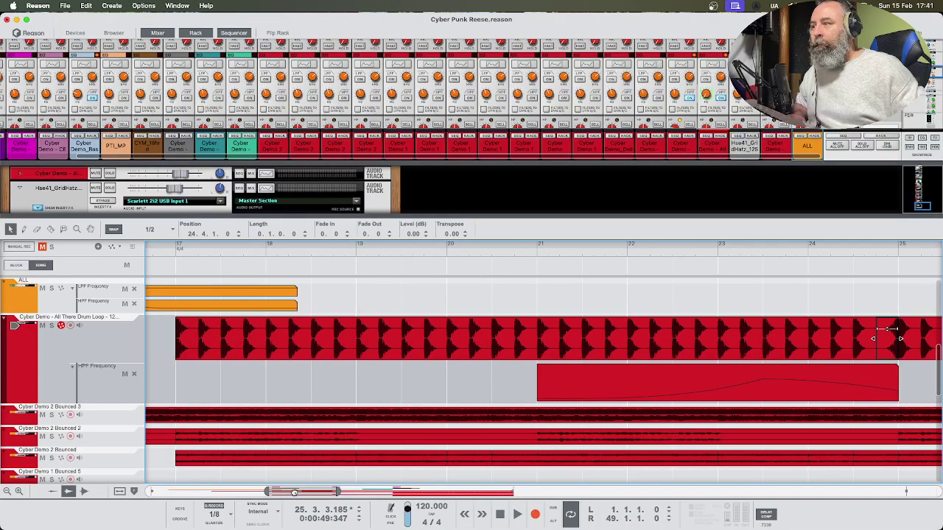
{"action": "scroll", "coordinate": [295, 492], "scroll_direction": "right", "scroll_amount": 1}
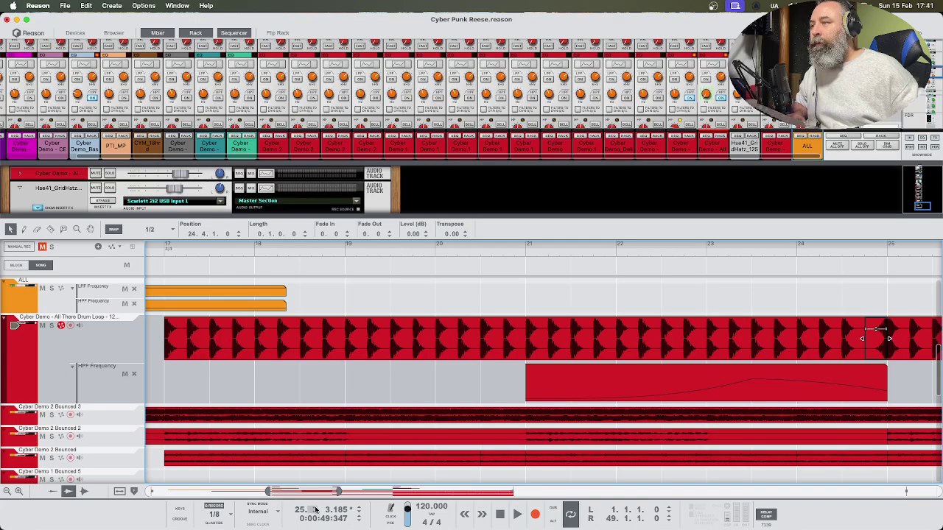
{"action": "left_click_drag", "start_coordinate": [339, 491], "coordinate": [372, 491]}
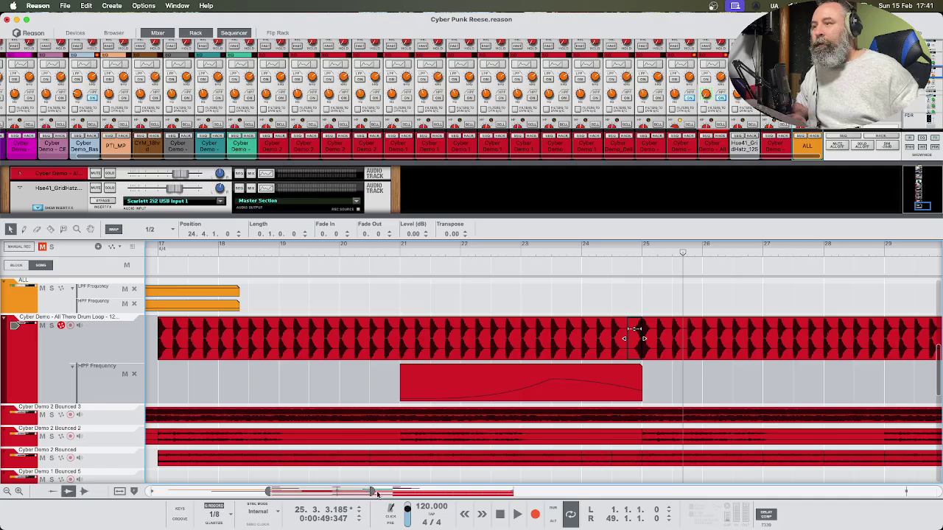
{"action": "left_click_drag", "start_coordinate": [372, 491], "coordinate": [443, 496]}
{"action": "scroll", "coordinate": [442, 495], "scroll_direction": "left", "scroll_amount": 3}
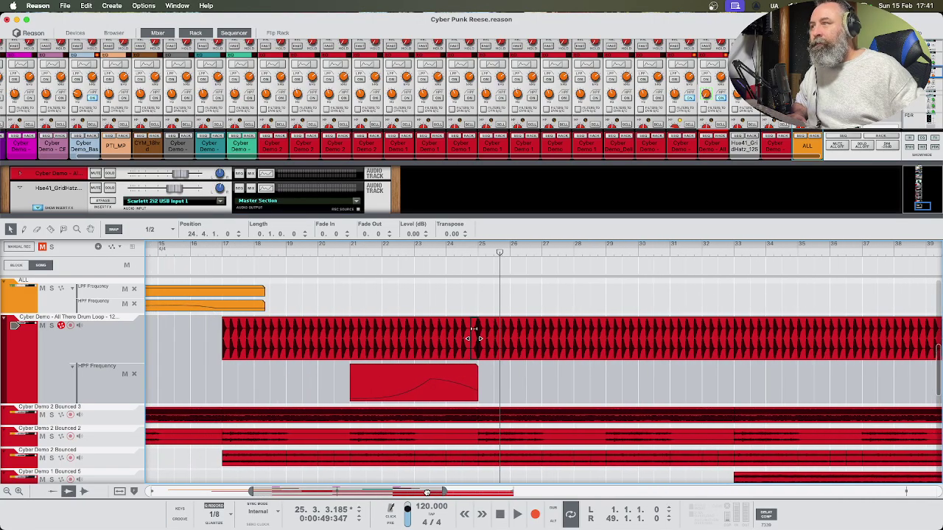
{"action": "left_click_drag", "start_coordinate": [503, 493], "coordinate": [507, 492]}
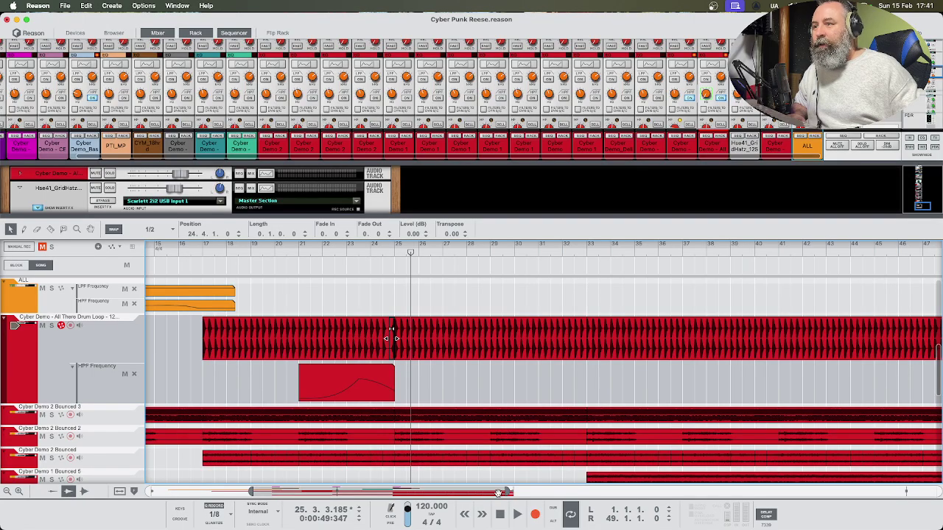
{"action": "left_click_drag", "start_coordinate": [504, 493], "coordinate": [675, 492]}
{"action": "scroll", "coordinate": [611, 398], "scroll_direction": "up", "scroll_amount": 5}
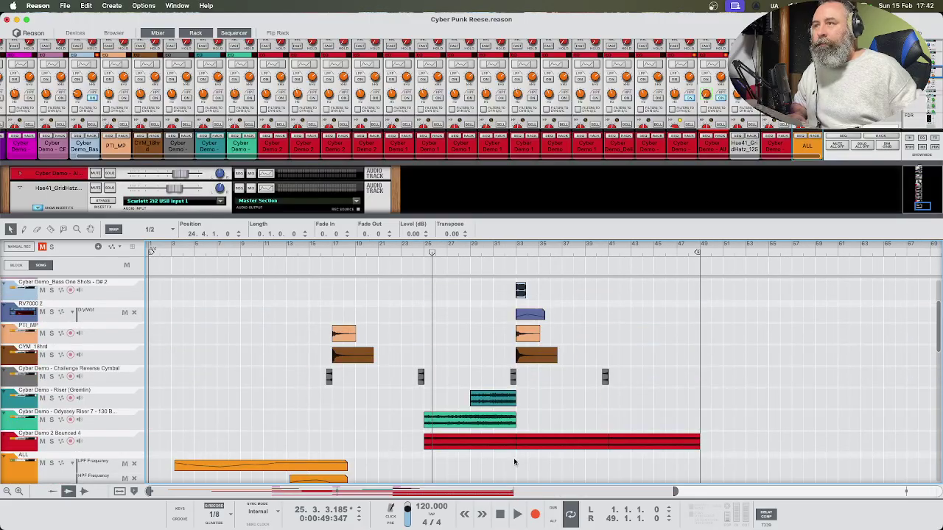
{"action": "scroll", "coordinate": [559, 450], "scroll_direction": "down", "scroll_amount": 5}
{"action": "scroll", "coordinate": [558, 451], "scroll_direction": "up", "scroll_amount": 4}
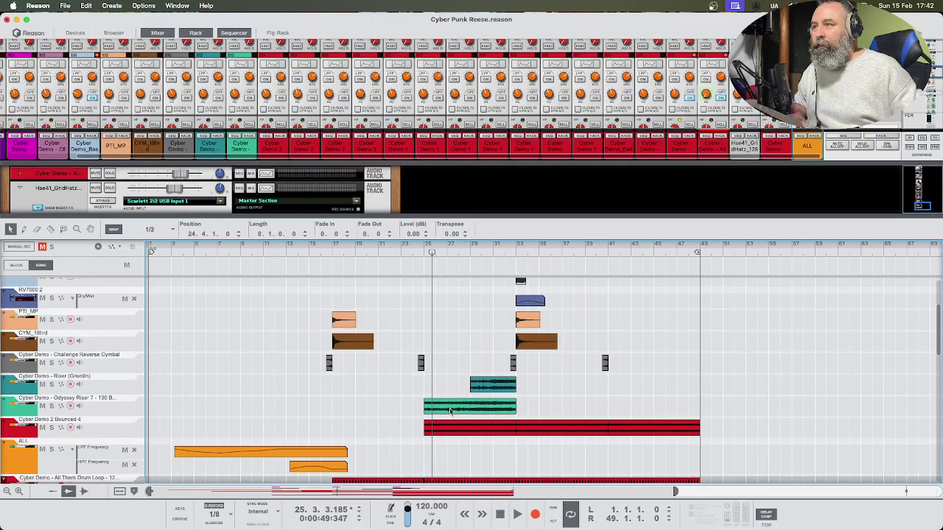
{"action": "scroll", "coordinate": [402, 433], "scroll_direction": "down", "scroll_amount": 5}
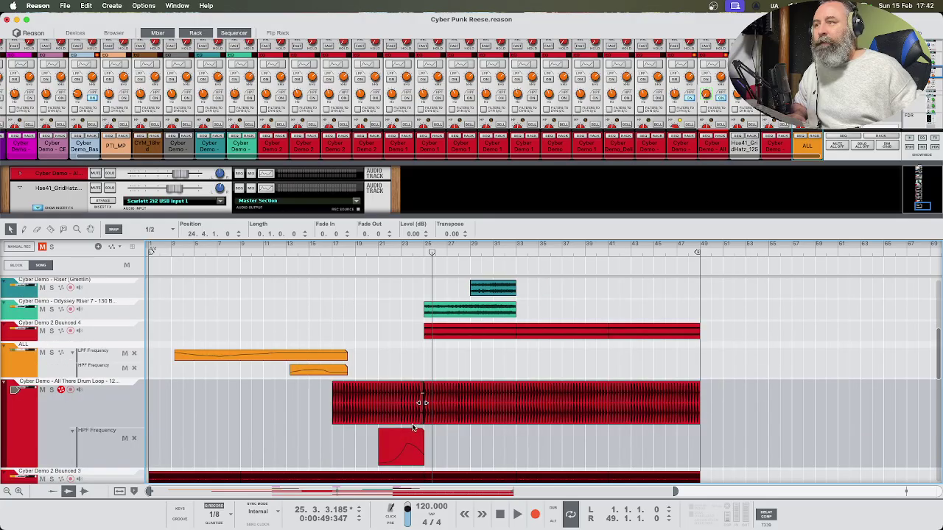
{"action": "scroll", "coordinate": [413, 428], "scroll_direction": "up", "scroll_amount": 4}
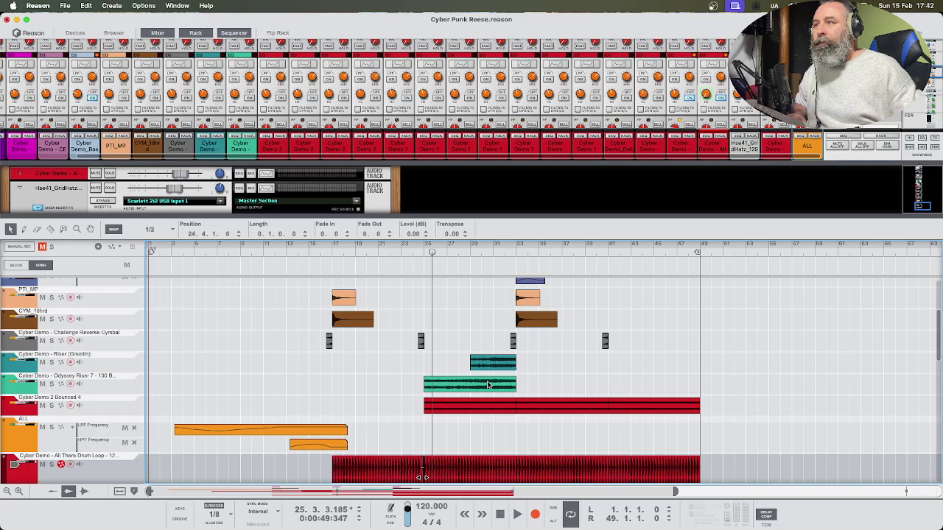
{"action": "scroll", "coordinate": [323, 401], "scroll_direction": "down", "scroll_amount": 2}
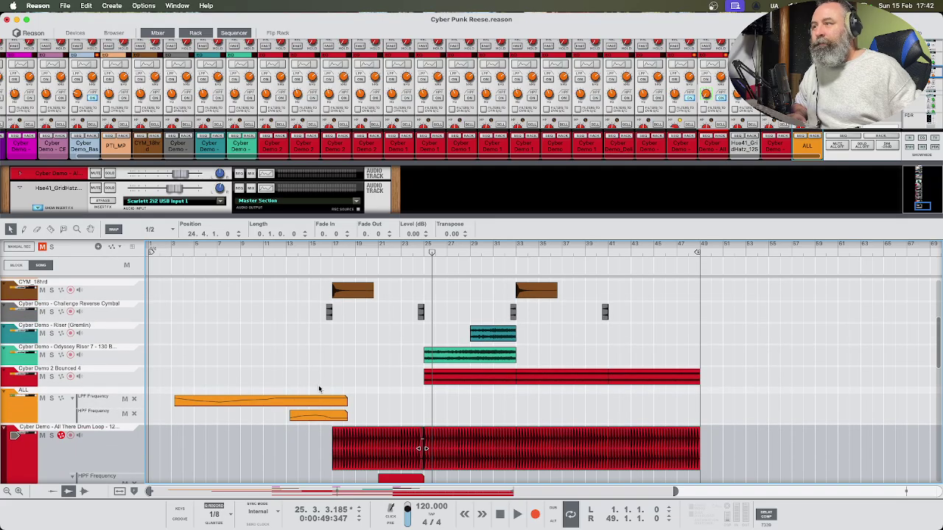
{"action": "scroll", "coordinate": [279, 413], "scroll_direction": "down", "scroll_amount": 6}
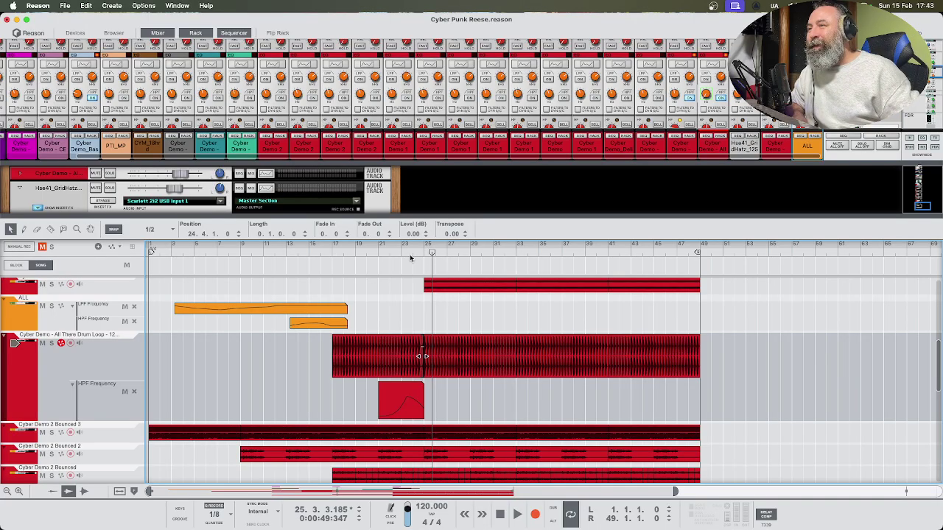
Play the drum loop's HPF Frequency sweep and reversed last beat from bar 21 past bar 25
{"action": "left_click_drag", "start_coordinate": [413, 254], "coordinate": [423, 266]}
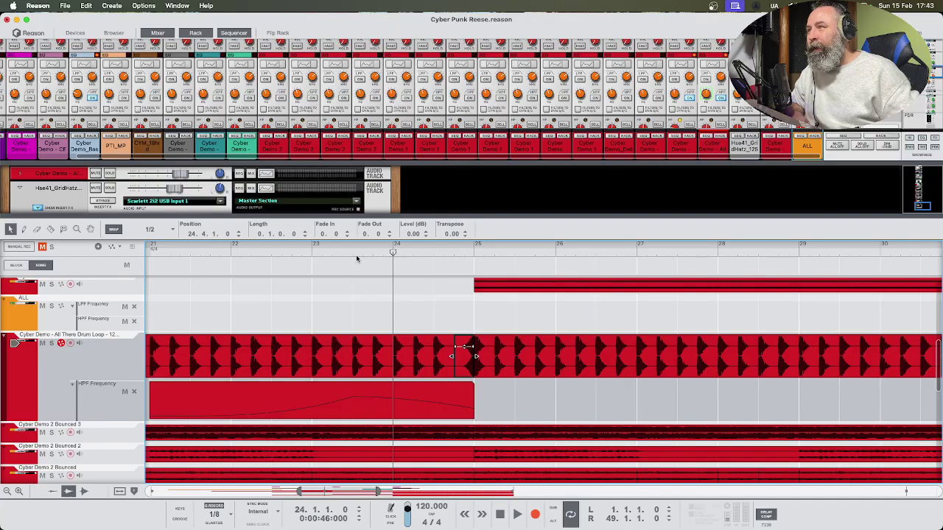
{"action": "scroll", "coordinate": [348, 273], "scroll_direction": "left", "scroll_amount": 5}
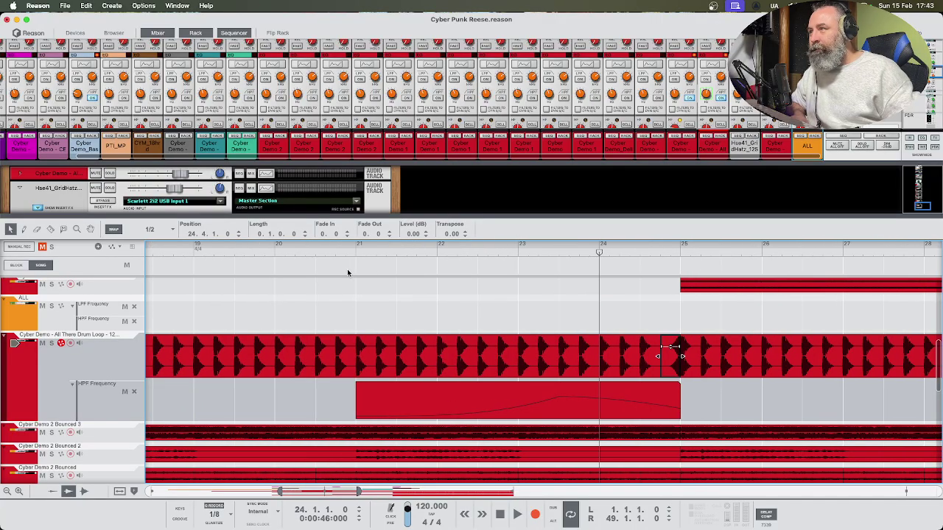
{"action": "left_click", "coordinate": [363, 252]}
{"action": "key", "text": "space"}
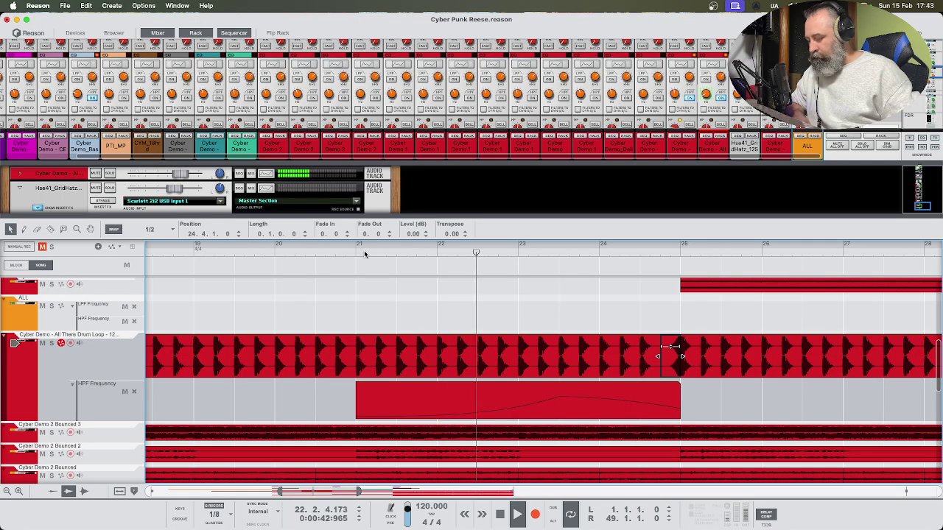
{"action": "scroll", "coordinate": [475, 300], "scroll_direction": "right", "scroll_amount": 3}
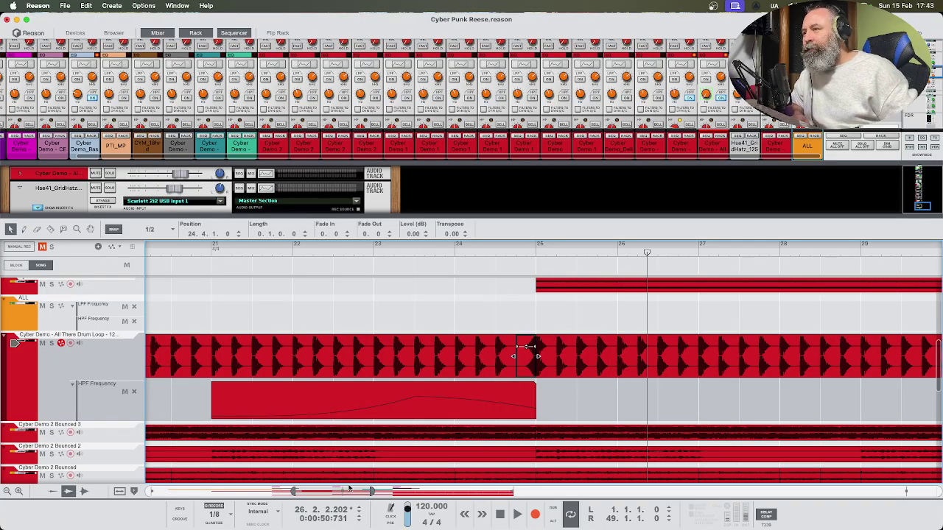
Solo the UADx PolyMAX Synth 1 track and play it from bar 25
{"action": "left_click_drag", "start_coordinate": [322, 491], "coordinate": [520, 480]}
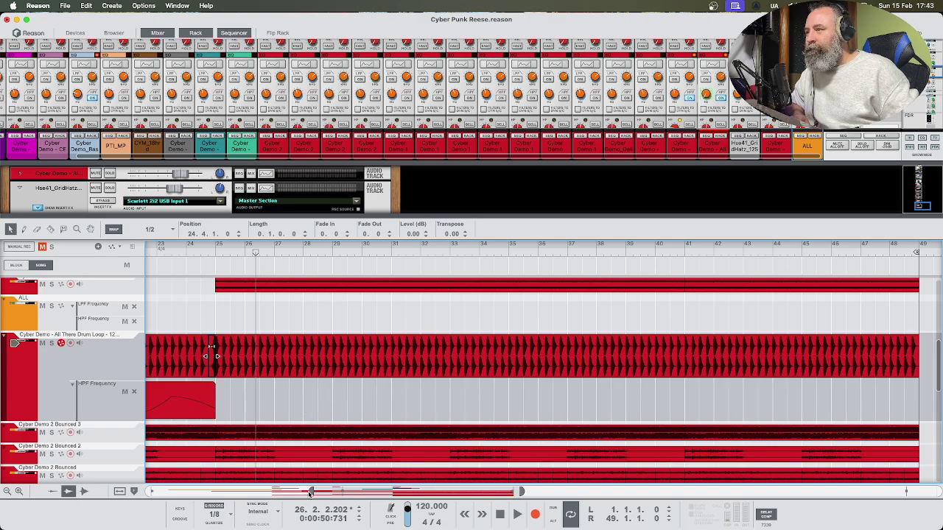
{"action": "left_click_drag", "start_coordinate": [310, 491], "coordinate": [248, 491]}
{"action": "key", "text": "F6"}
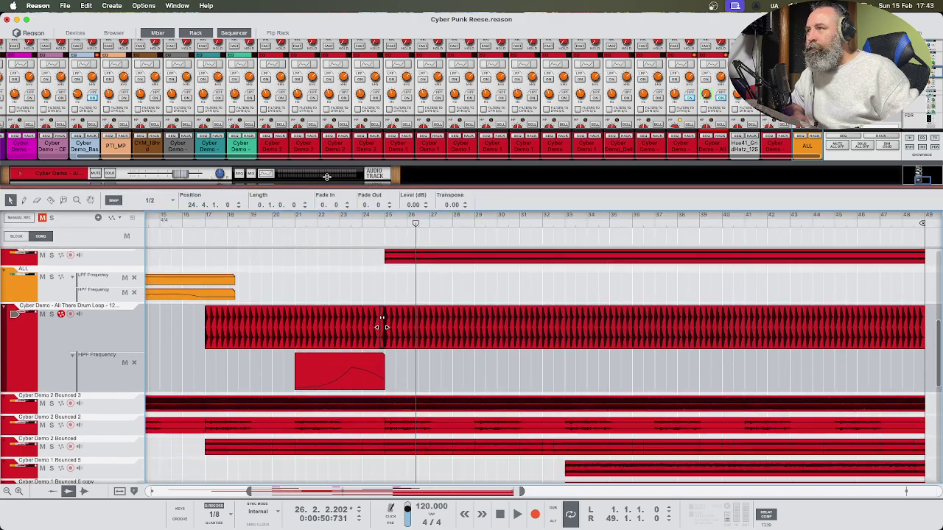
{"action": "scroll", "coordinate": [410, 380], "scroll_direction": "up", "scroll_amount": 3}
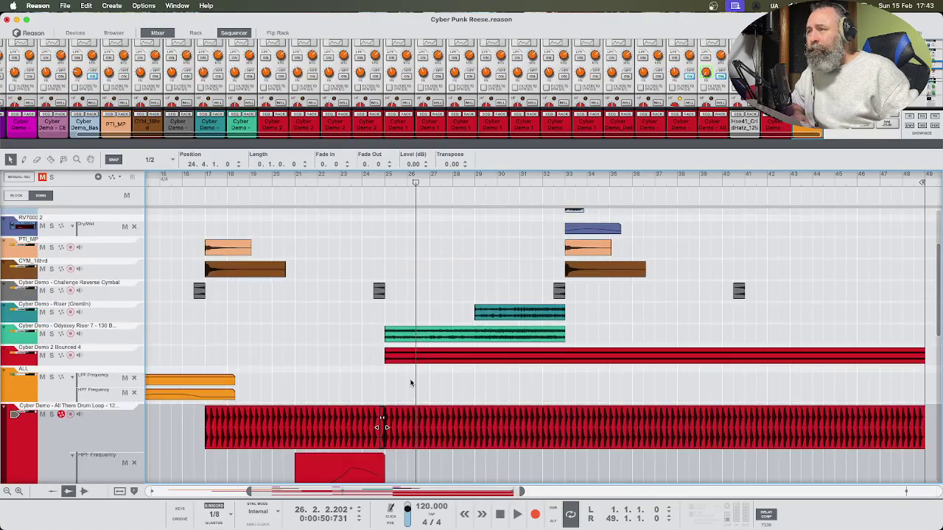
{"action": "scroll", "coordinate": [409, 381], "scroll_direction": "down", "scroll_amount": 6}
{"action": "scroll", "coordinate": [409, 381], "scroll_direction": "down", "scroll_amount": 8}
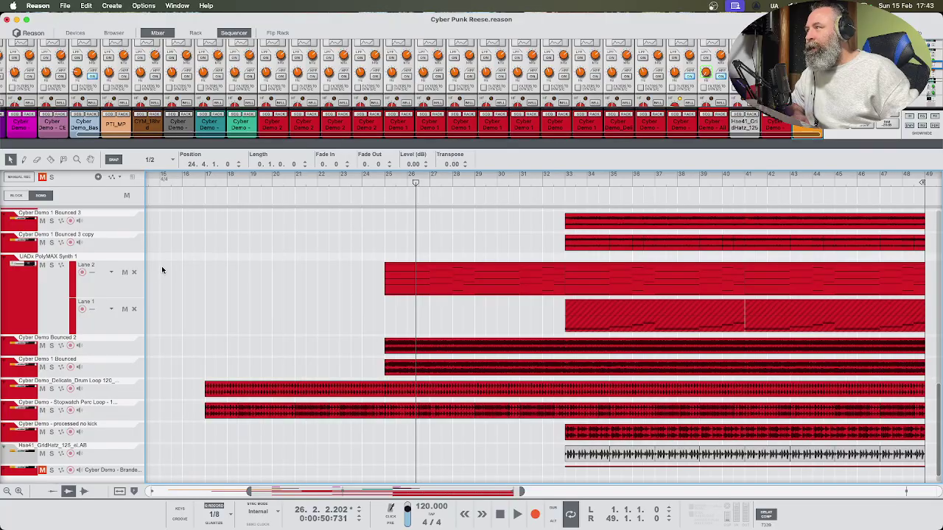
{"action": "left_click", "coordinate": [34, 289]}
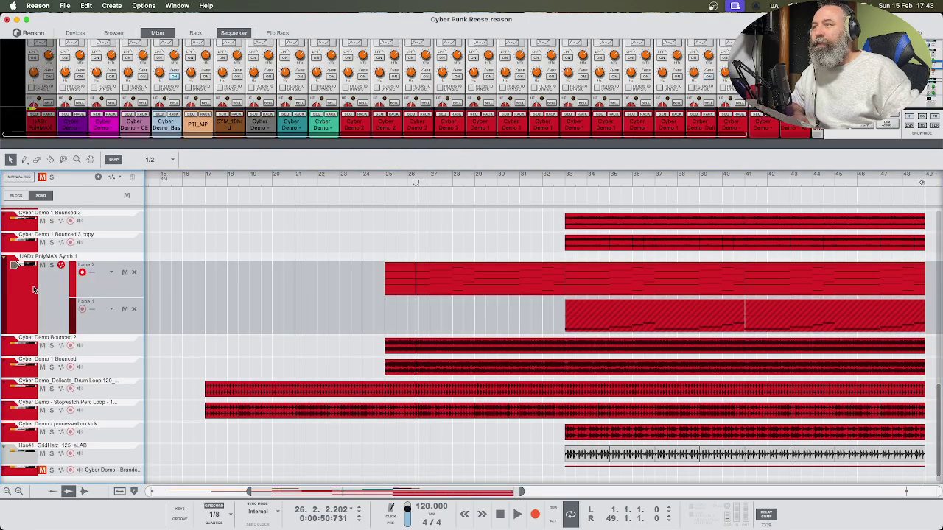
{"action": "left_click", "coordinate": [383, 183]}
{"action": "key", "text": "space"}
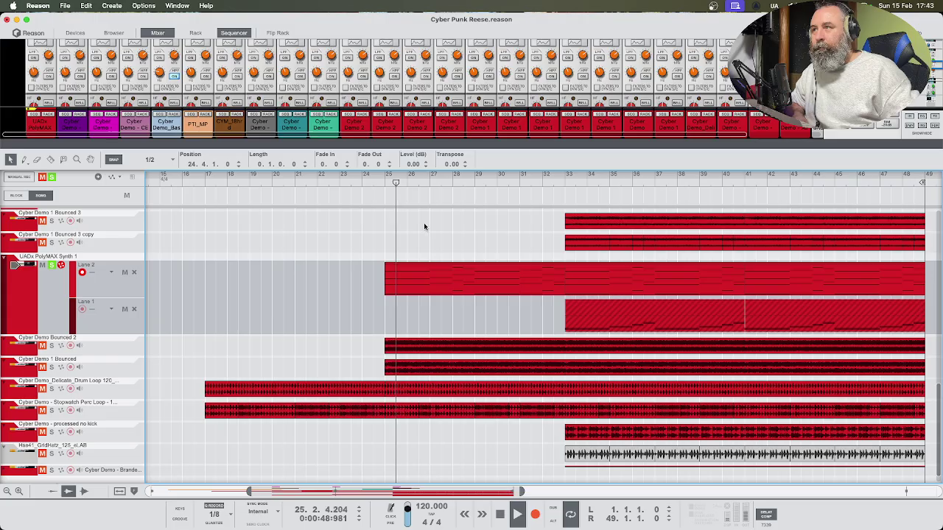
Show the chord notes of the PolyMAX Lane 2 clip starting at bar 25 and the synth's plugin panel while it plays
{"action": "double_click", "coordinate": [481, 282]}
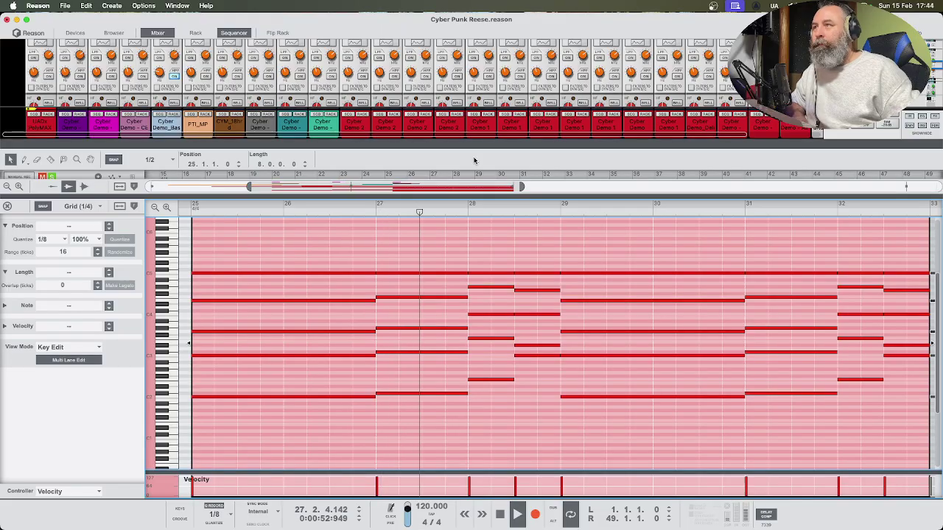
{"action": "mouse_move", "coordinate": [418, 195]}
{"action": "left_mouse_down"}
{"action": "mouse_move", "coordinate": [418, 291]}
{"action": "mouse_move", "coordinate": [418, 193]}
{"action": "left_mouse_up"}
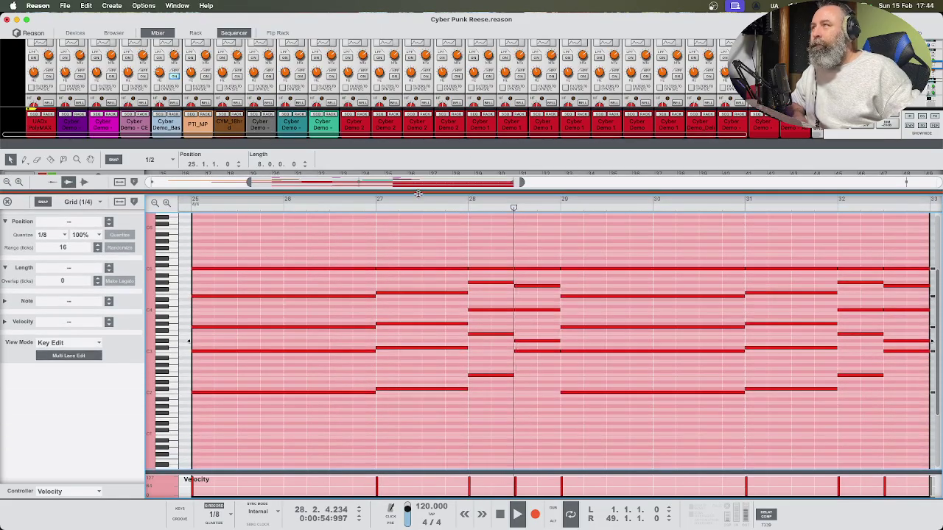
{"action": "key", "text": "F6"}
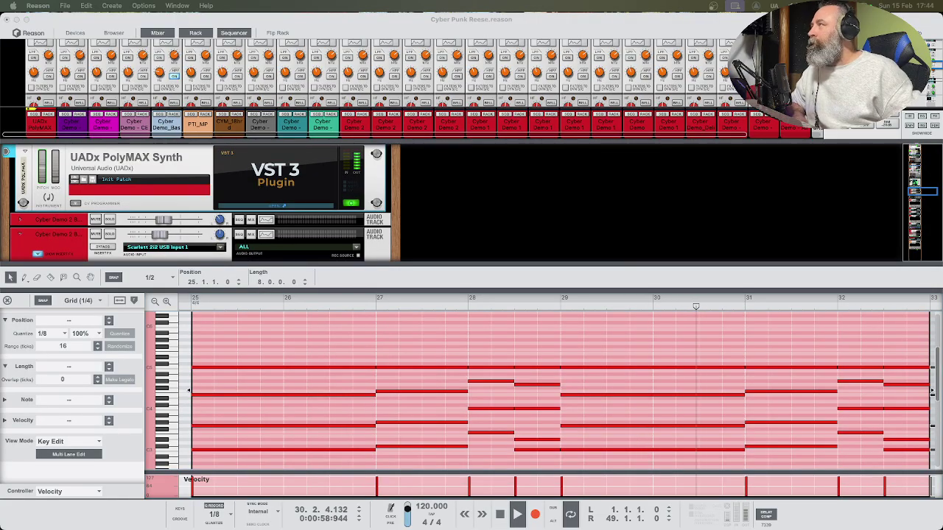
{"action": "left_click_drag", "start_coordinate": [0, 150], "coordinate": [825, 23]}
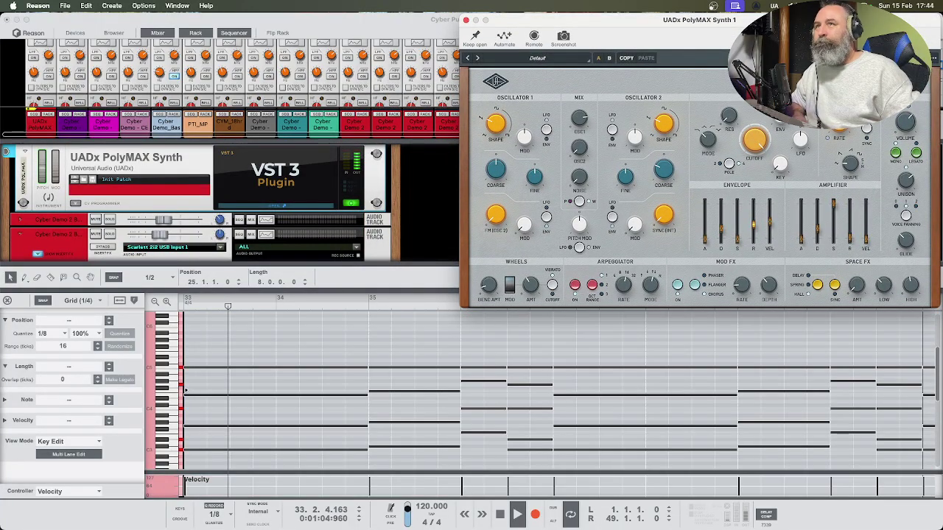
{"action": "left_click_drag", "start_coordinate": [803, 27], "coordinate": [355, 27]}
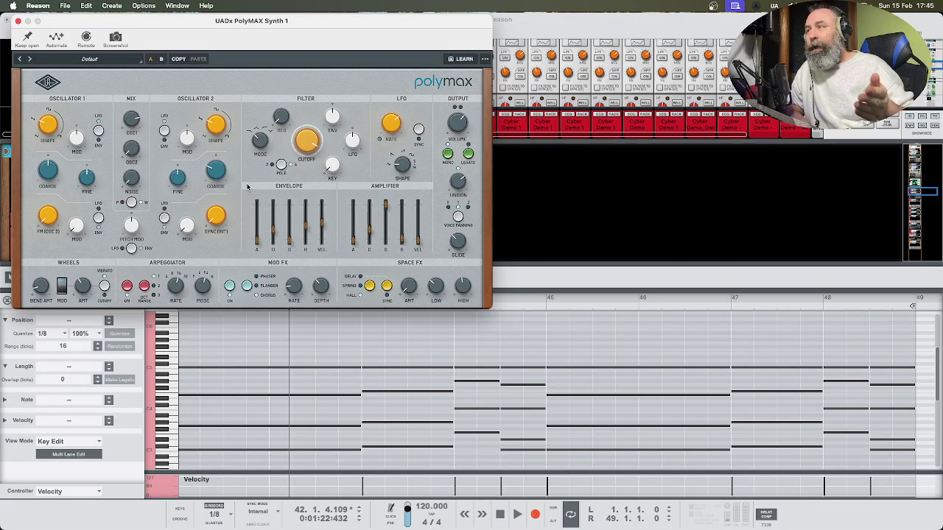
Close the PolyMAX plugin panel and note editor, unsolo the track and enlarge the arrangement view
{"action": "left_click", "coordinate": [18, 22]}
{"action": "left_click", "coordinate": [11, 299]}
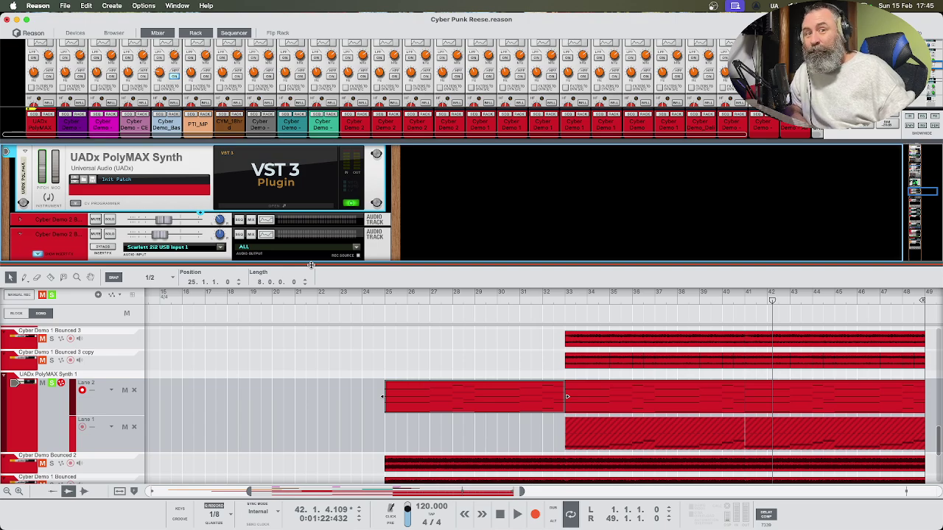
{"action": "left_click_drag", "start_coordinate": [310, 265], "coordinate": [310, 250]}
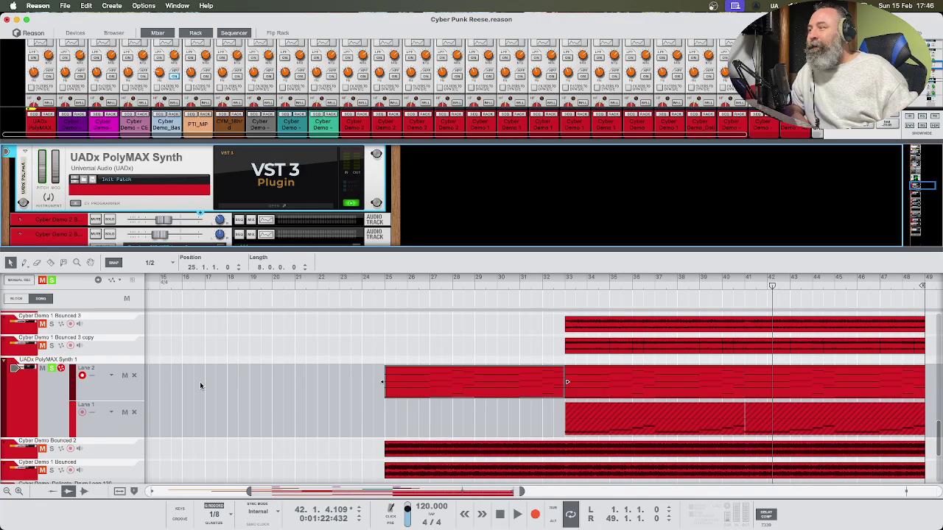
{"action": "left_click", "coordinate": [50, 368]}
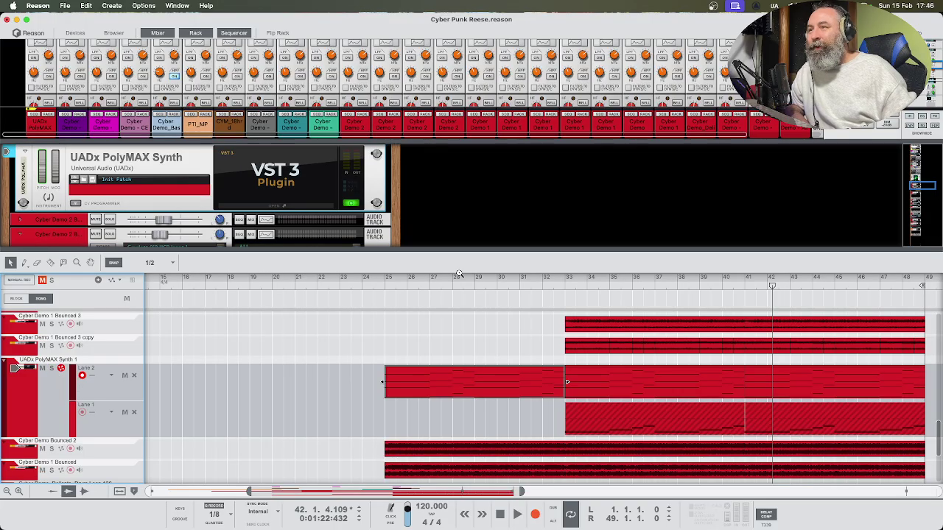
{"action": "left_click_drag", "start_coordinate": [459, 249], "coordinate": [413, 147]}
Examine the layered entries at bars 17, 25 and 33 across the bounced tracks, PolyMAX lanes and drum loops, plus the mixer sends
{"action": "scroll", "coordinate": [413, 235], "scroll_direction": "up", "scroll_amount": 8}
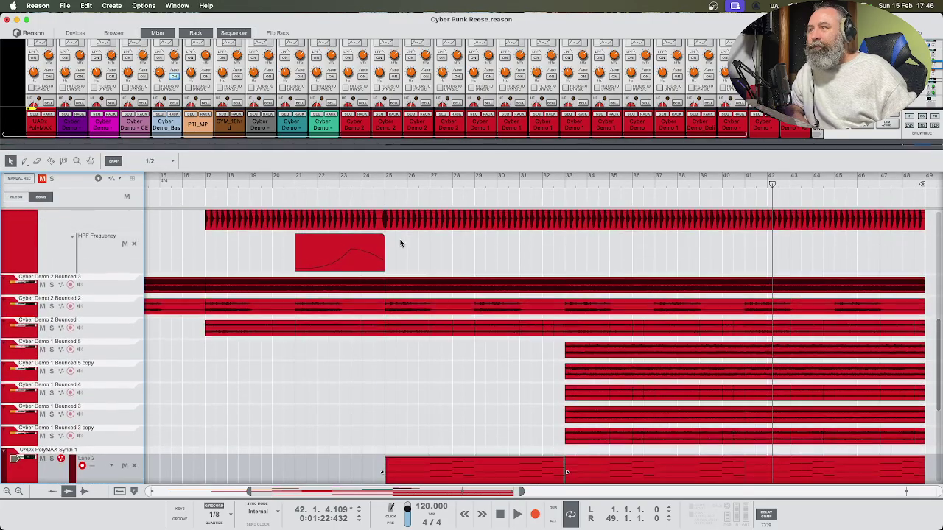
{"action": "scroll", "coordinate": [409, 250], "scroll_direction": "down", "scroll_amount": 5}
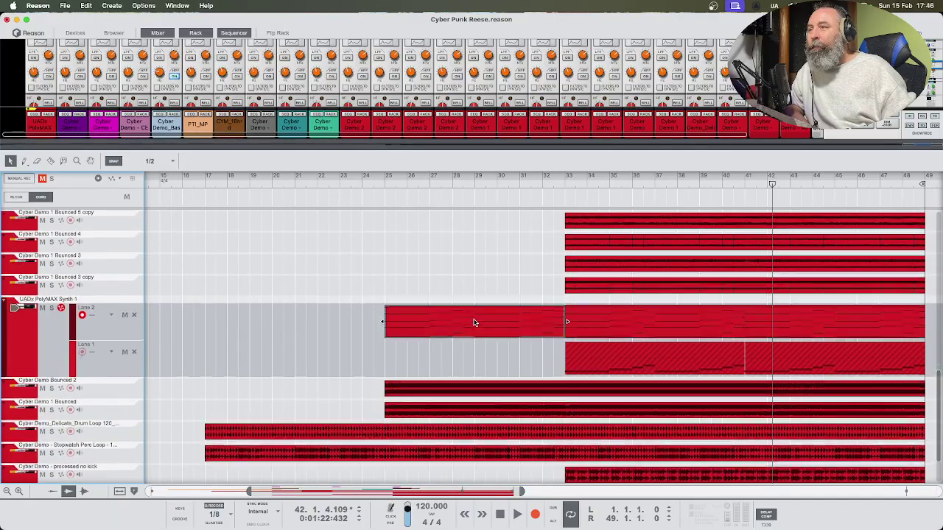
{"action": "scroll", "coordinate": [530, 309], "scroll_direction": "up", "scroll_amount": 4}
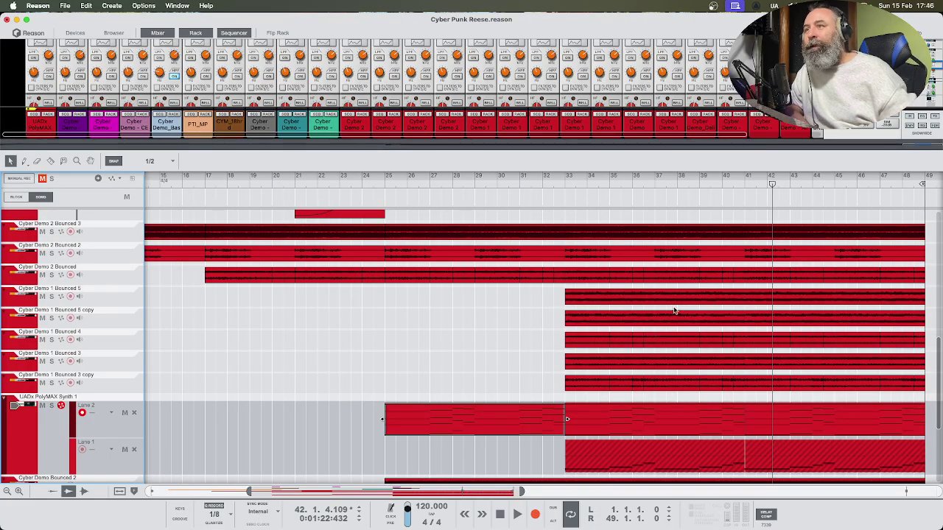
{"action": "scroll", "coordinate": [533, 314], "scroll_direction": "up", "scroll_amount": 2}
{"action": "scroll", "coordinate": [531, 310], "scroll_direction": "up", "scroll_amount": 3}
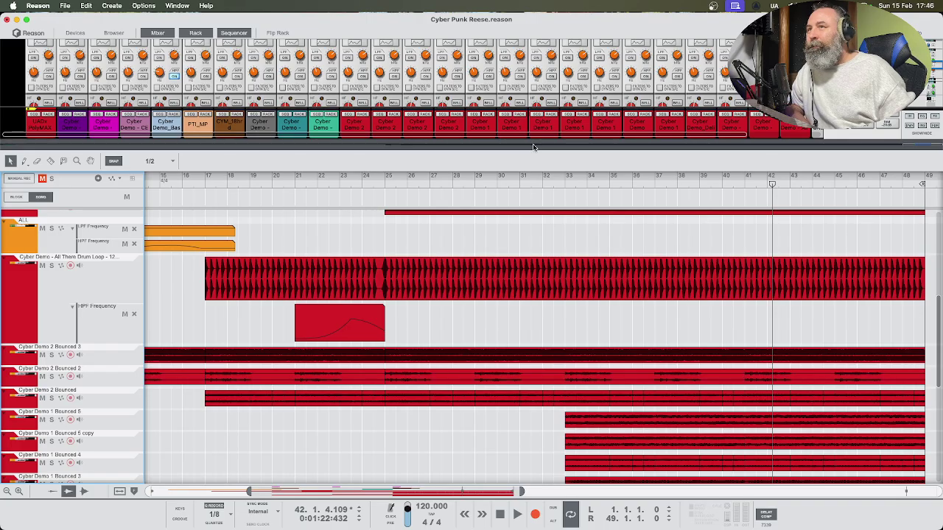
{"action": "scroll", "coordinate": [667, 136], "scroll_direction": "up", "scroll_amount": 3}
{"action": "scroll", "coordinate": [669, 137], "scroll_direction": "right", "scroll_amount": 3}
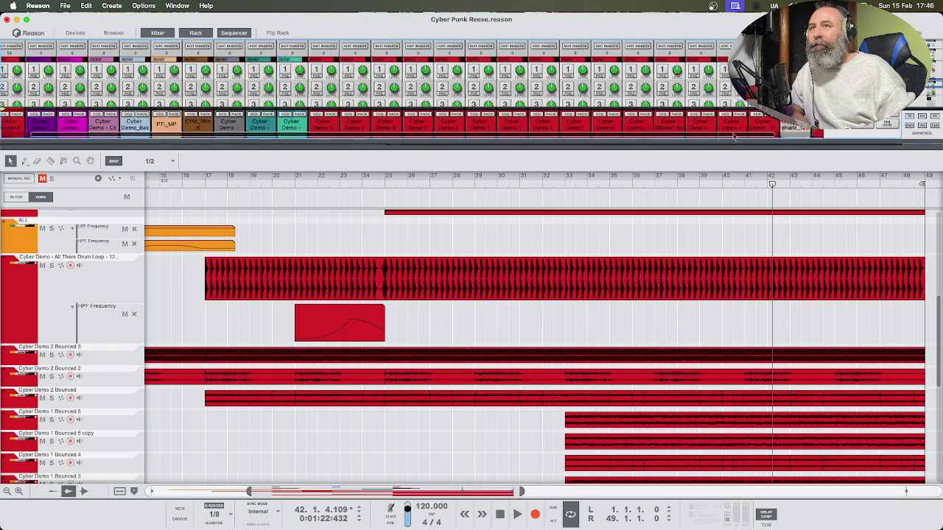
{"action": "scroll", "coordinate": [540, 282], "scroll_direction": "up", "scroll_amount": 3}
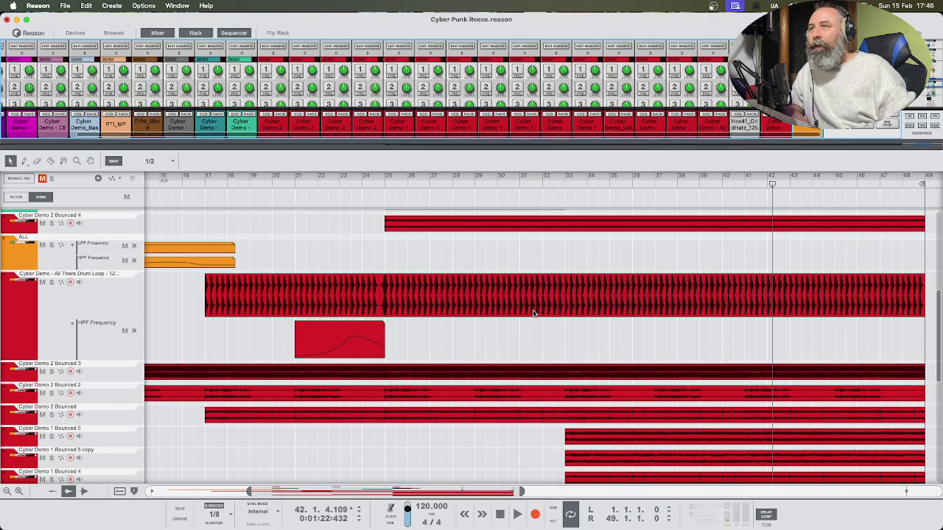
{"action": "scroll", "coordinate": [405, 210], "scroll_direction": "up", "scroll_amount": 1}
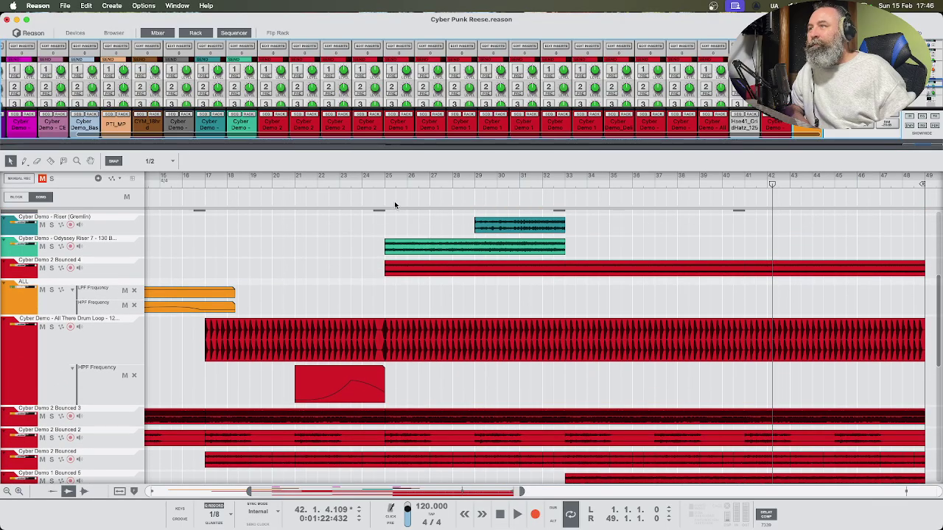
Play the full mix from bar 25 up to bar 33, covering the Odyssey and Gremlin risers
{"action": "left_click", "coordinate": [384, 185]}
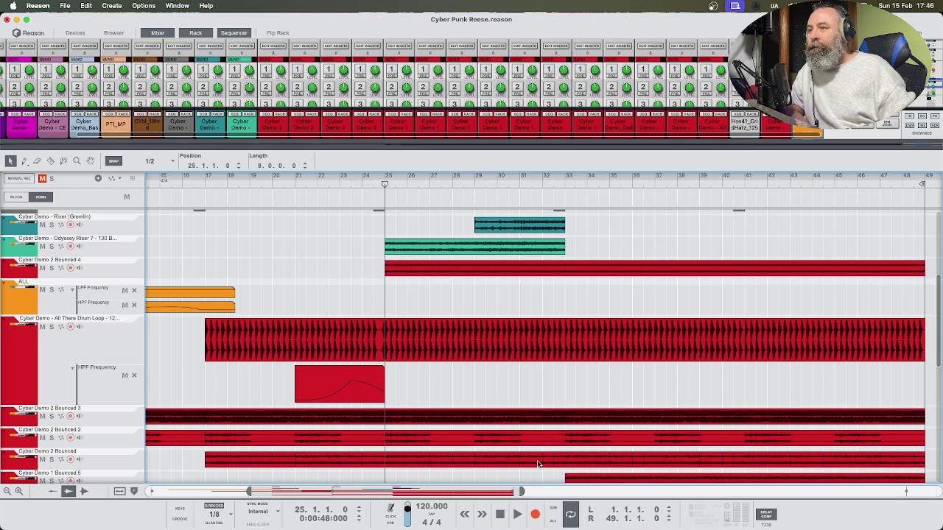
{"action": "scroll", "coordinate": [459, 406], "scroll_direction": "down", "scroll_amount": 1}
{"action": "scroll", "coordinate": [487, 413], "scroll_direction": "up", "scroll_amount": 5}
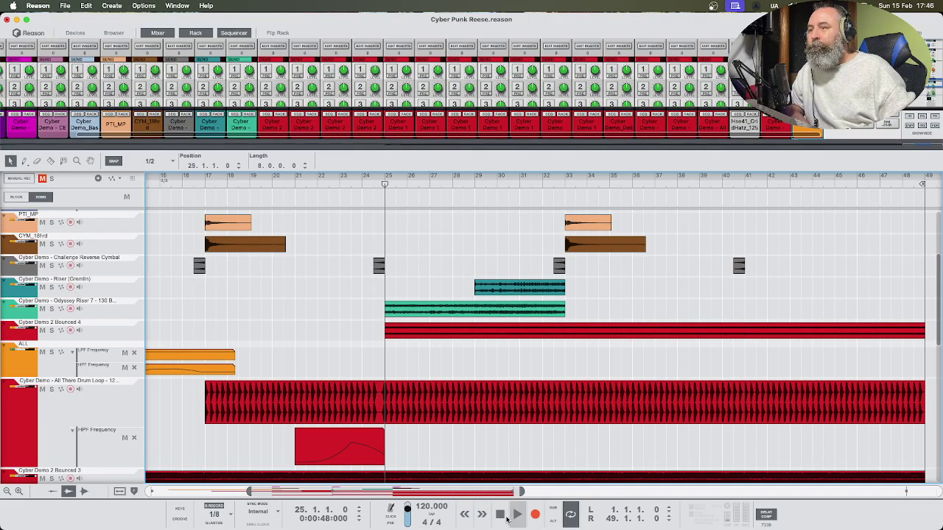
{"action": "left_click", "coordinate": [518, 515]}
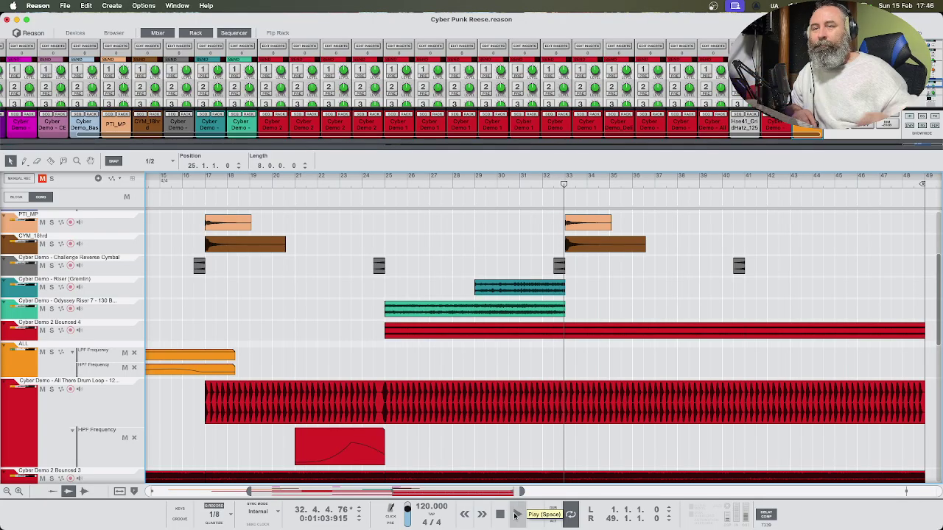
{"action": "left_click", "coordinate": [524, 520]}
Play the song from bar 1 through the ALL channel's LPF Frequency automation
{"action": "left_click_drag", "start_coordinate": [416, 491], "coordinate": [298, 485]}
{"action": "scroll", "coordinate": [252, 313], "scroll_direction": "down", "scroll_amount": 3}
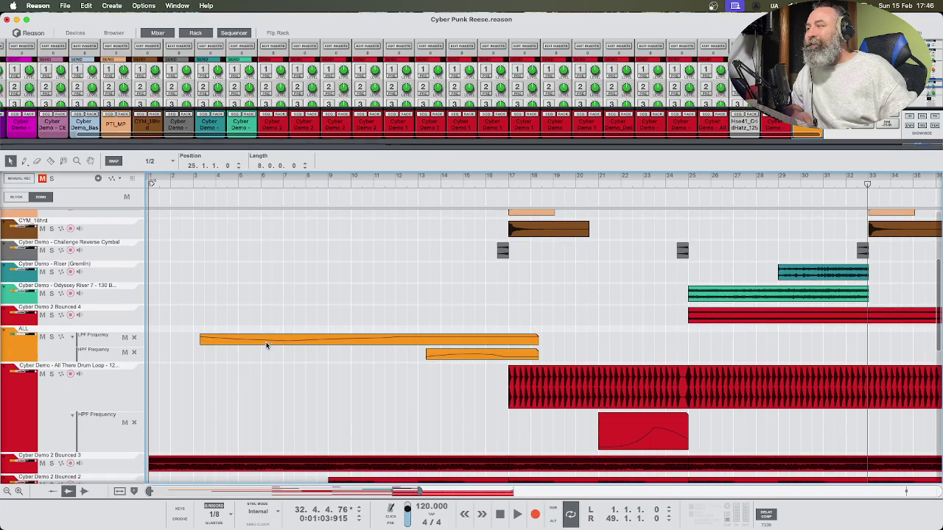
{"action": "key", "text": "Home"}
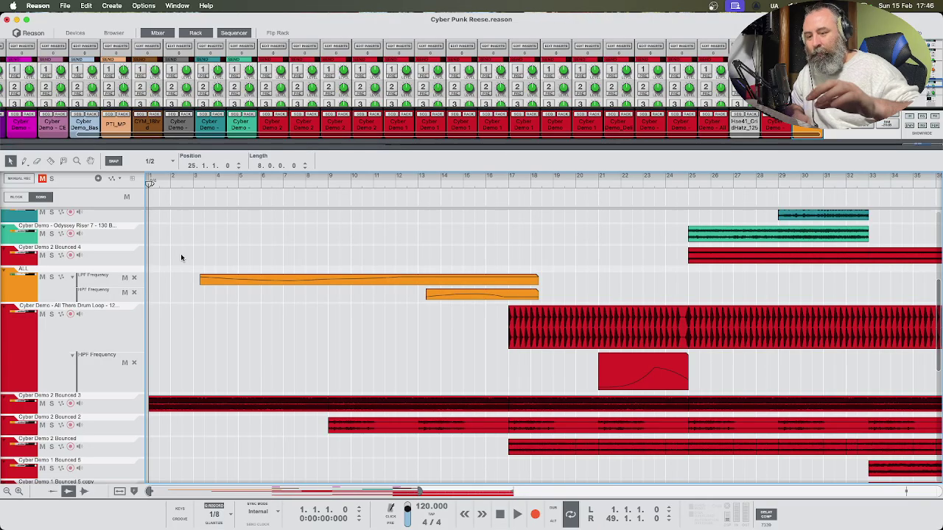
{"action": "key", "text": "space"}
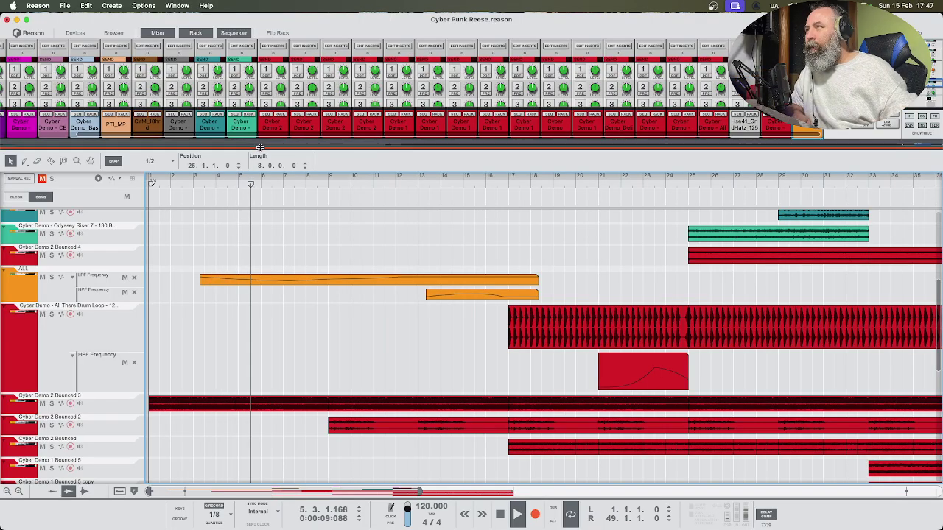
Show the ALL channel's Synchronous effect with the Repeat Builder patch in the rack and view its modulation curves 2, 3 and 1
{"action": "left_click_drag", "start_coordinate": [251, 148], "coordinate": [249, 368]}
{"action": "scroll", "coordinate": [221, 309], "scroll_direction": "down", "scroll_amount": 5}
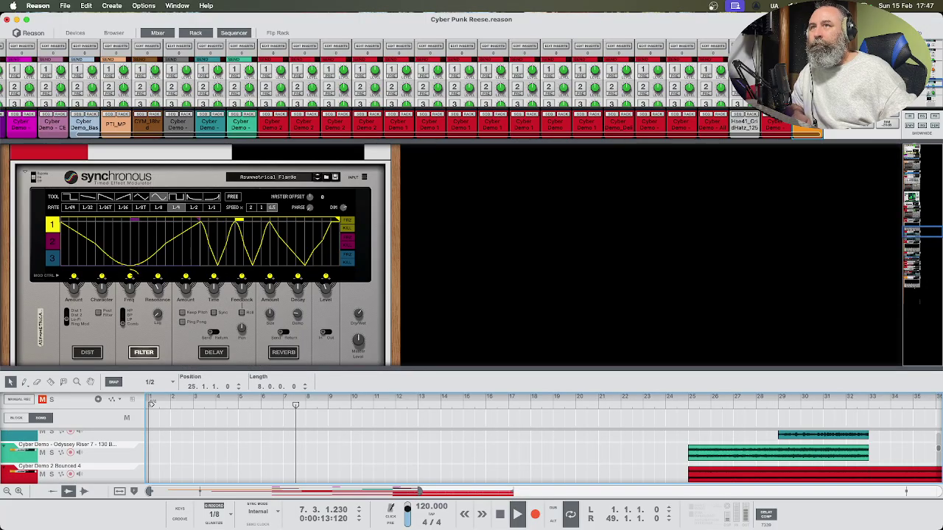
{"action": "scroll", "coordinate": [299, 275], "scroll_direction": "up", "scroll_amount": 5}
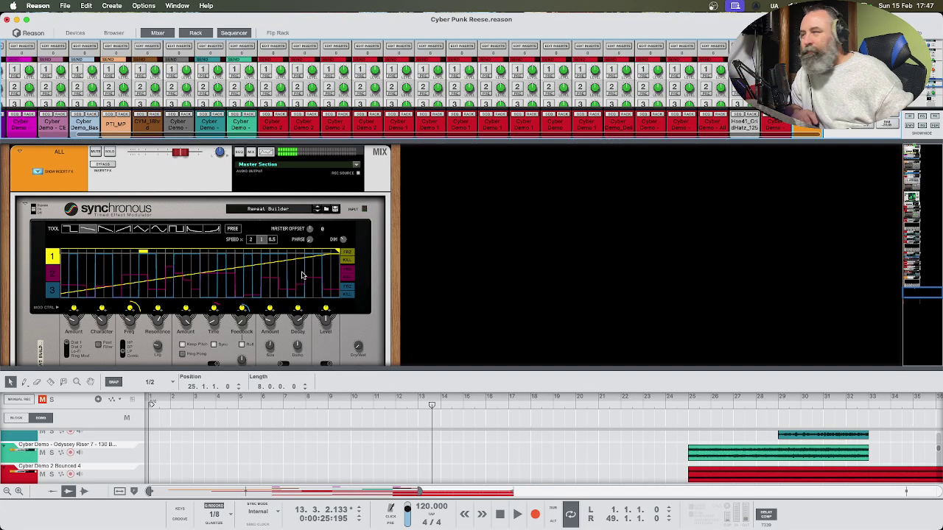
{"action": "left_click", "coordinate": [57, 277]}
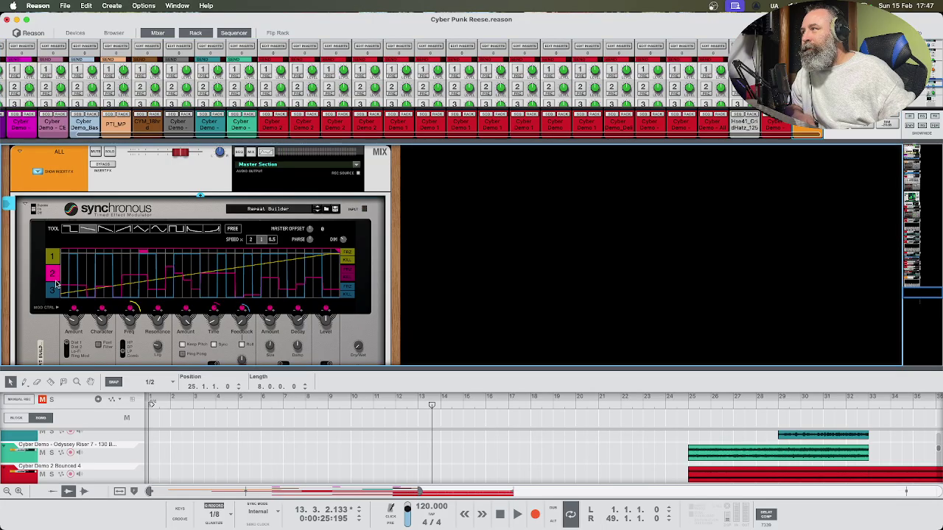
{"action": "left_click", "coordinate": [54, 292]}
{"action": "left_click", "coordinate": [52, 259]}
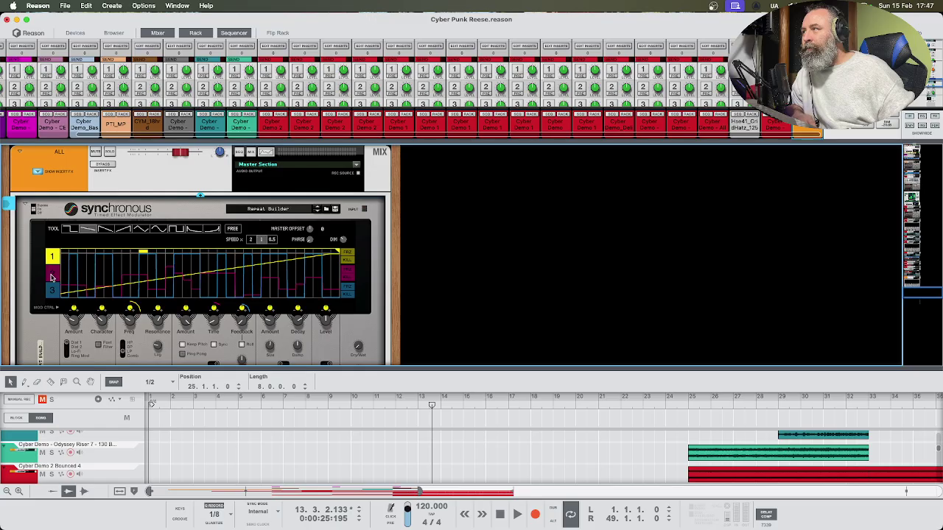
View Synchronous modulation curves 2, 3 and 1 again, plus the distortion, filter, delay and reverb controls they can modulate
{"action": "left_click", "coordinate": [52, 276]}
{"action": "left_click", "coordinate": [54, 292]}
{"action": "left_click", "coordinate": [53, 277]}
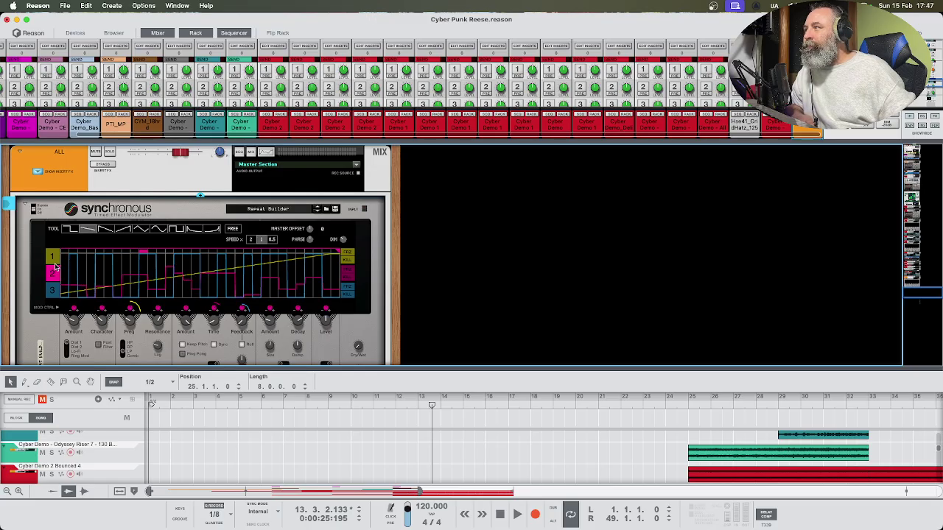
{"action": "left_click", "coordinate": [52, 259]}
{"action": "scroll", "coordinate": [114, 269], "scroll_direction": "down", "scroll_amount": 3}
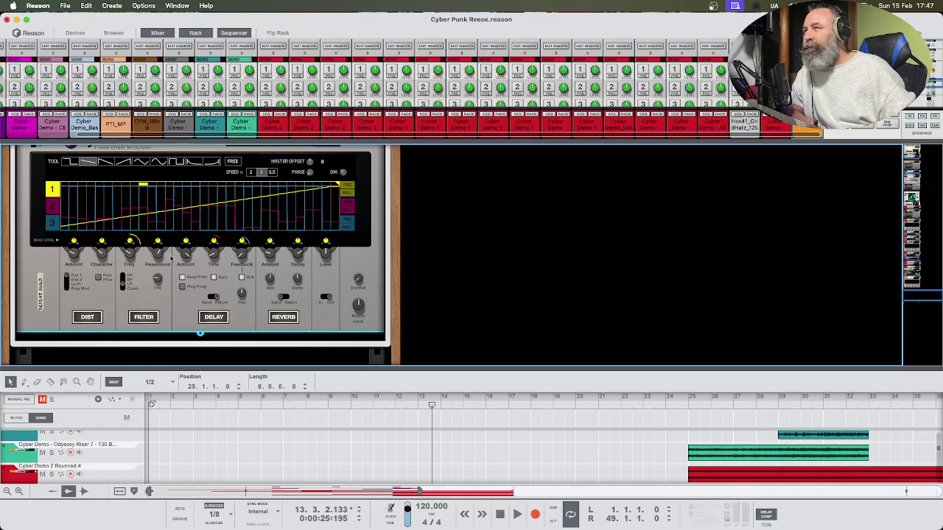
{"action": "scroll", "coordinate": [172, 233], "scroll_direction": "up", "scroll_amount": 2}
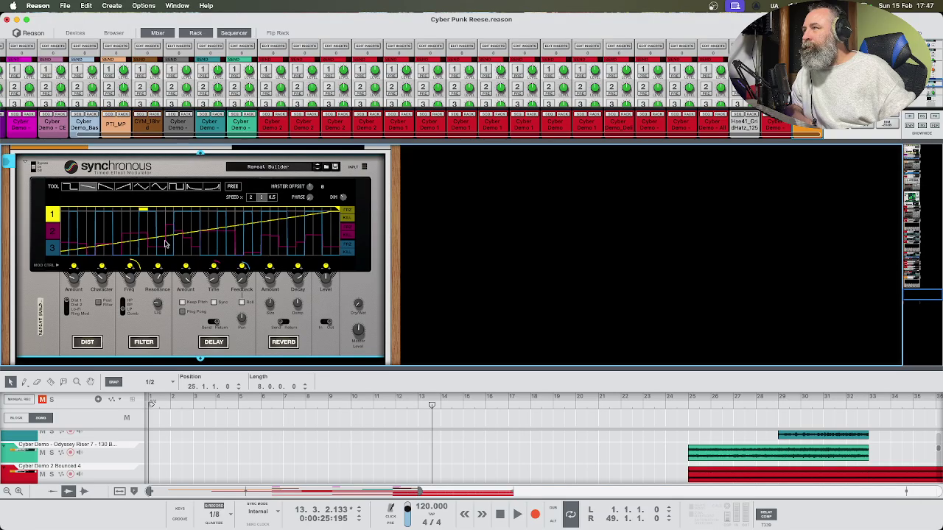
{"action": "scroll", "coordinate": [165, 245], "scroll_direction": "up", "scroll_amount": 1}
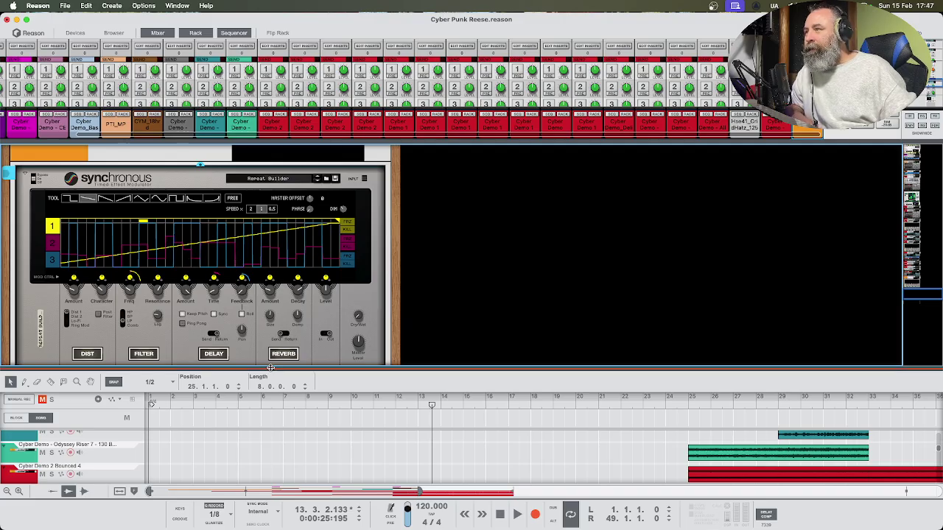
Enlarge the sequencer area and play the song from bar 1 to about bar 6 with Synchronous in view
{"action": "left_click_drag", "start_coordinate": [271, 367], "coordinate": [243, 279]}
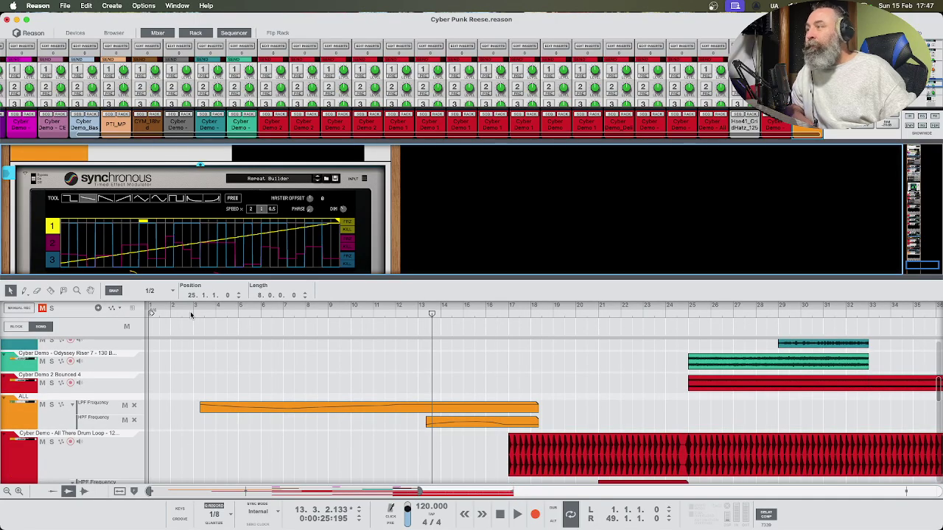
{"action": "key", "text": "Return"}
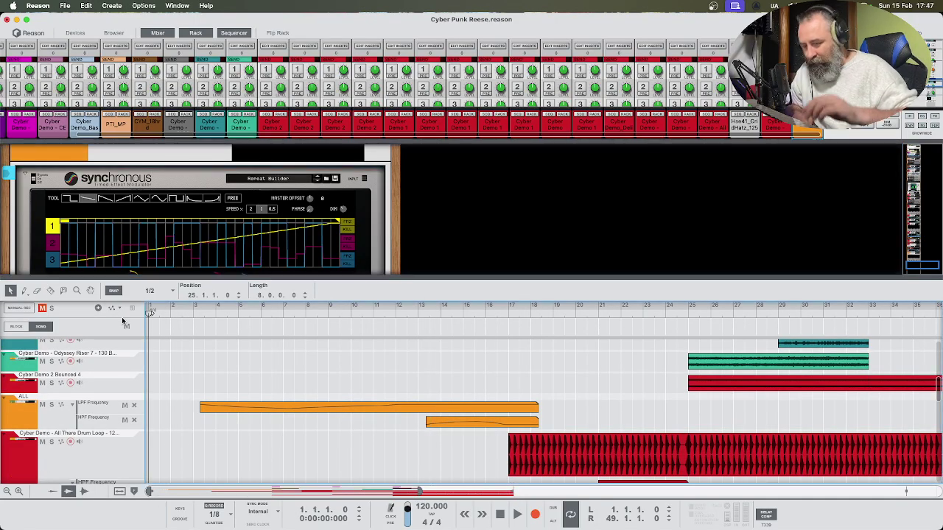
{"action": "key", "text": "space"}
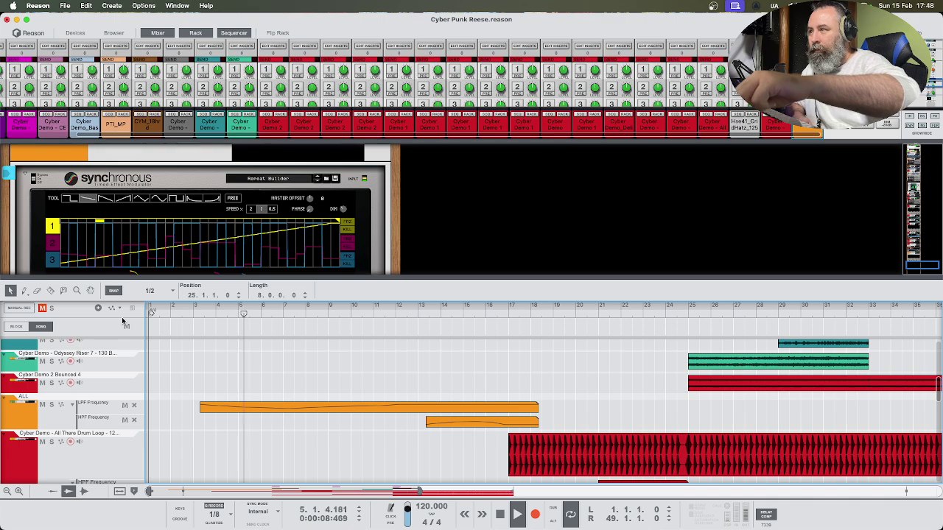
{"action": "key", "text": "space"}
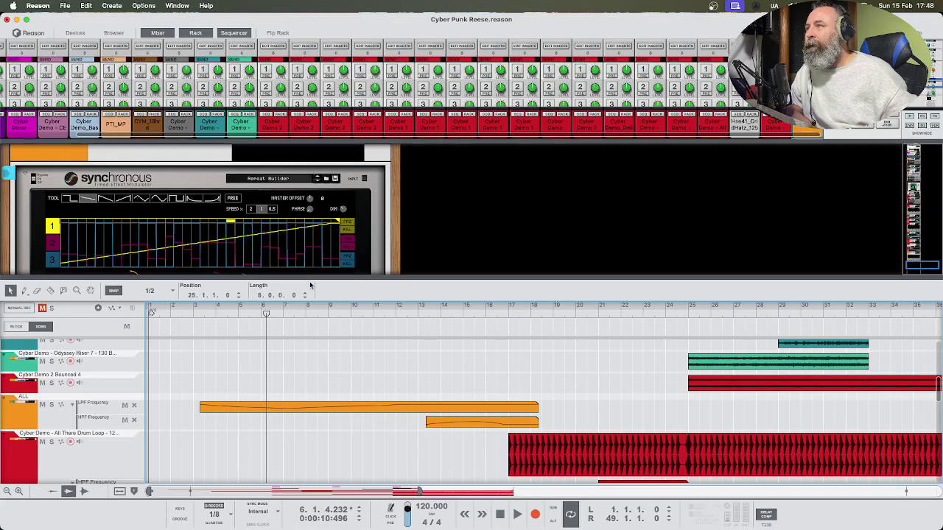
{"action": "left_click_drag", "start_coordinate": [313, 276], "coordinate": [313, 270]}
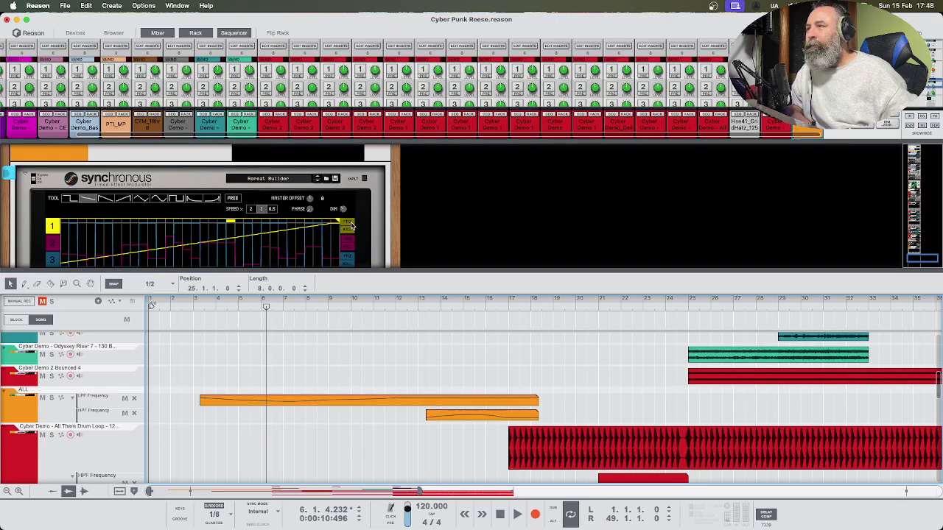
{"action": "scroll", "coordinate": [352, 226], "scroll_direction": "down", "scroll_amount": 2}
{"action": "scroll", "coordinate": [351, 226], "scroll_direction": "down", "scroll_amount": 1}
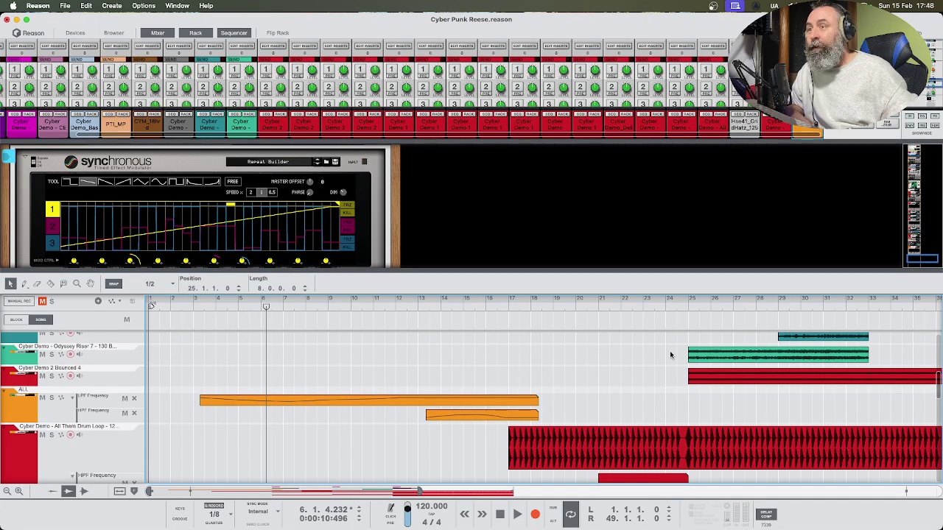
Replace the All There Drum Loop clip at bars 25–33 with a copy of bars 17–25, including the HPF Frequency automation
{"action": "scroll", "coordinate": [670, 351], "scroll_direction": "down", "scroll_amount": 4}
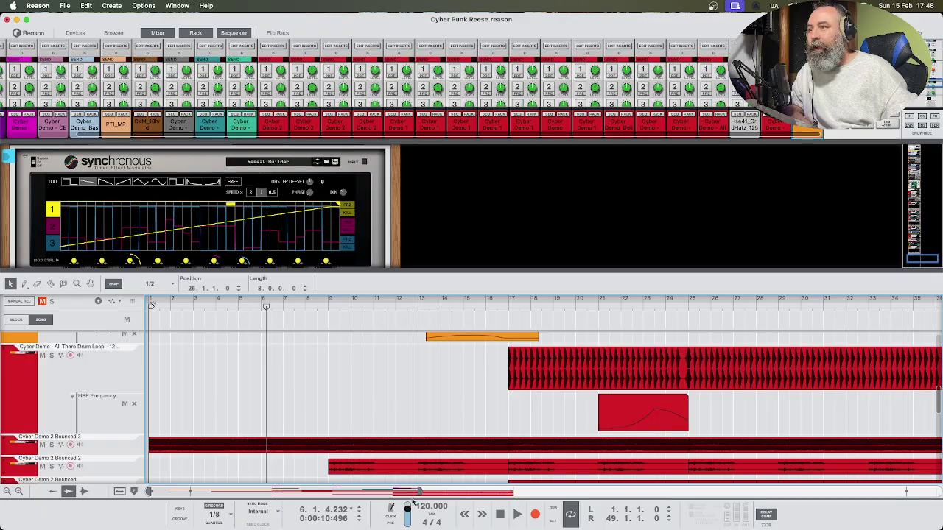
{"action": "left_click_drag", "start_coordinate": [397, 492], "coordinate": [497, 494]}
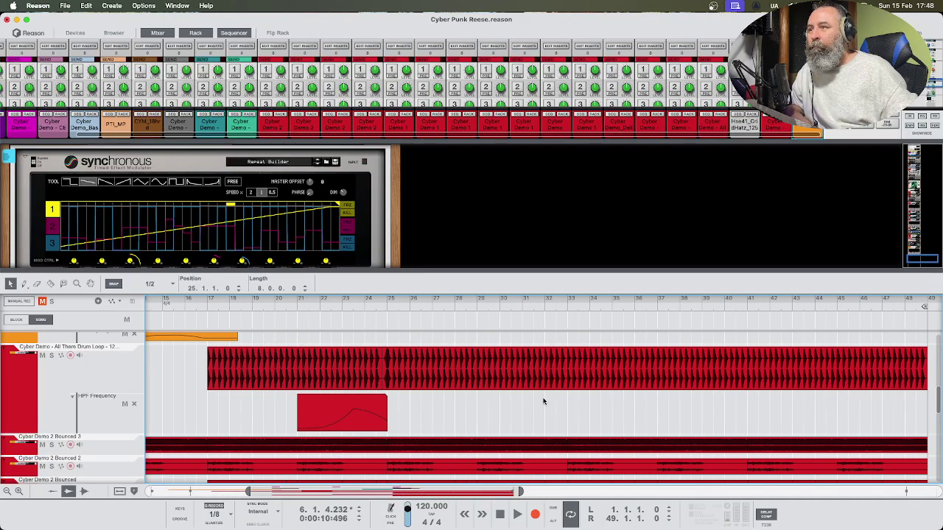
{"action": "scroll", "coordinate": [542, 398], "scroll_direction": "up", "scroll_amount": 4}
{"action": "scroll", "coordinate": [542, 402], "scroll_direction": "down", "scroll_amount": 1}
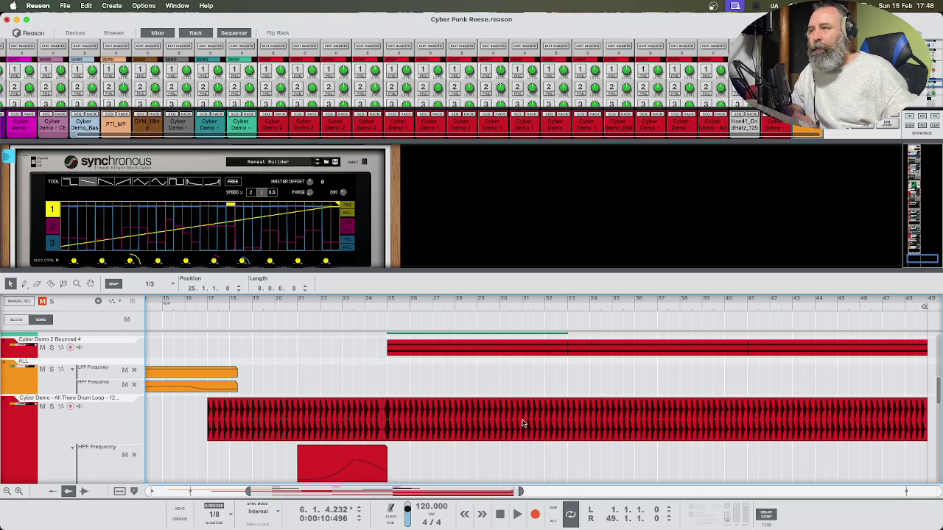
{"action": "left_click", "coordinate": [523, 424]}
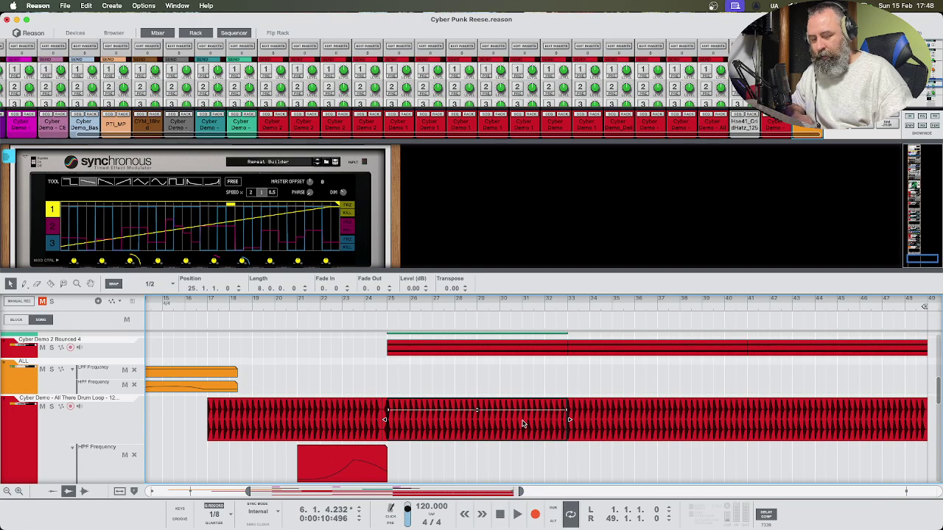
{"action": "key", "text": "Delete"}
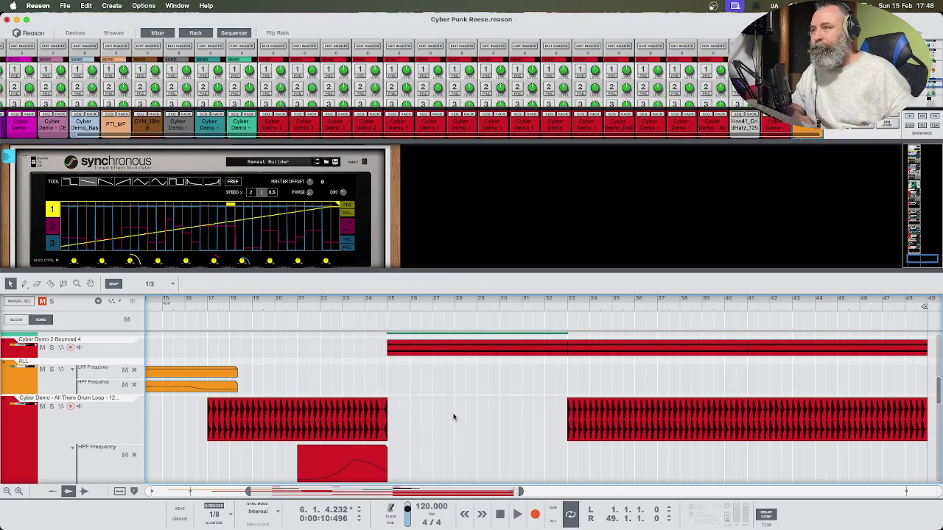
{"action": "left_click_drag", "start_coordinate": [430, 397], "coordinate": [400, 440]}
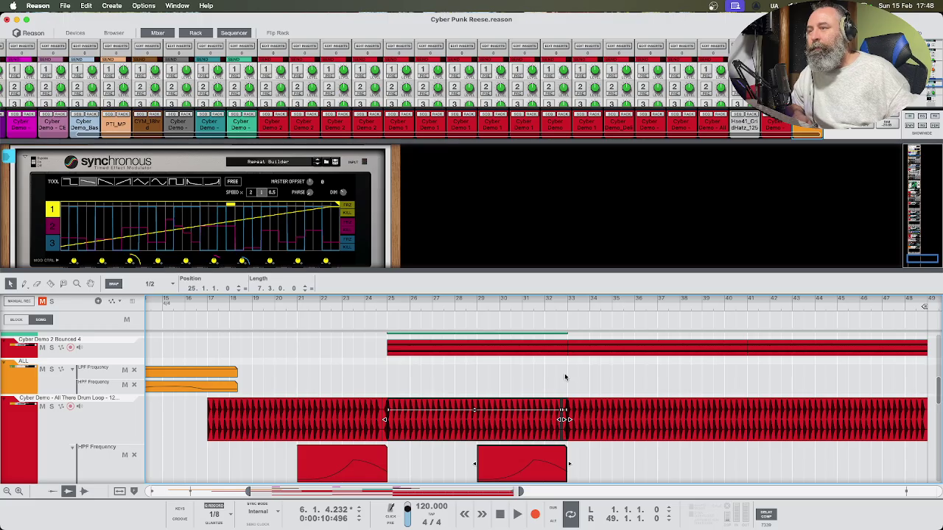
Try to record automation on the ALL track from bar 25 to bar 34
{"action": "scroll", "coordinate": [549, 345], "scroll_direction": "up", "scroll_amount": 3}
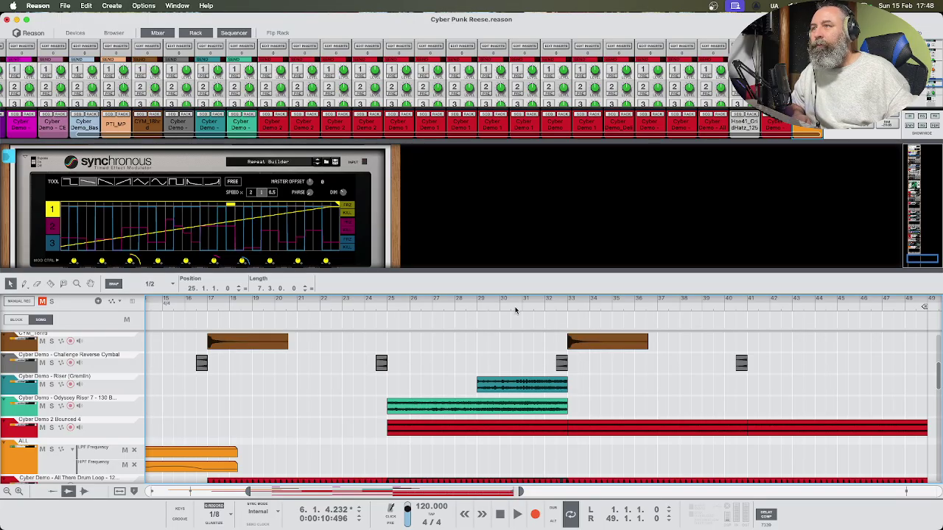
{"action": "left_click", "coordinate": [388, 308]}
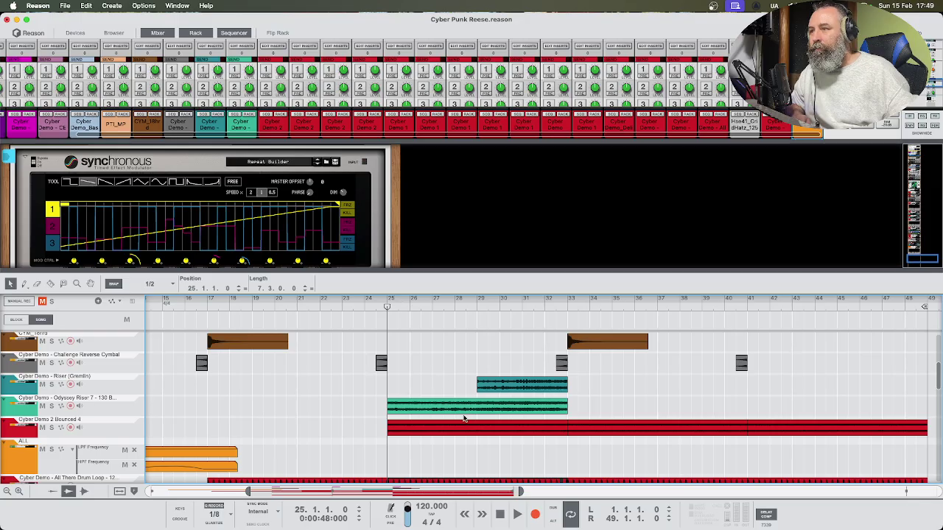
{"action": "left_click", "coordinate": [24, 464]}
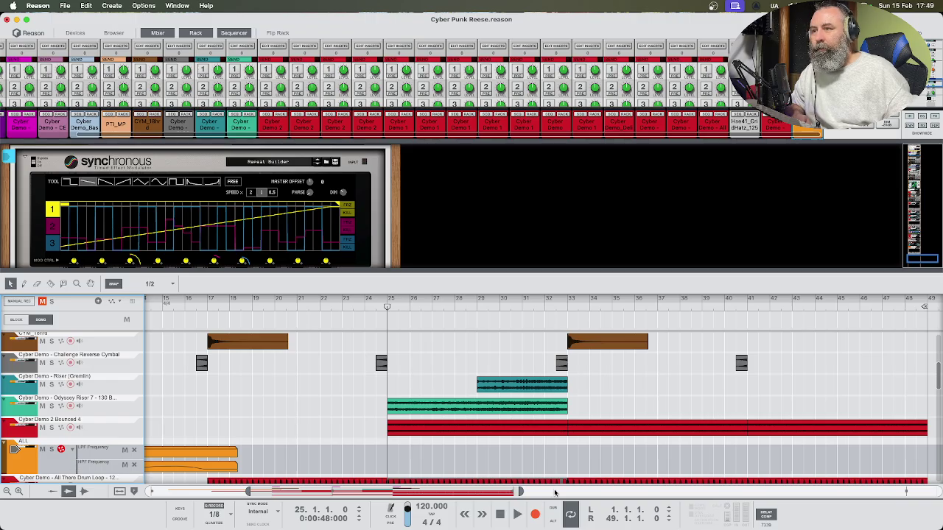
{"action": "left_click", "coordinate": [537, 517]}
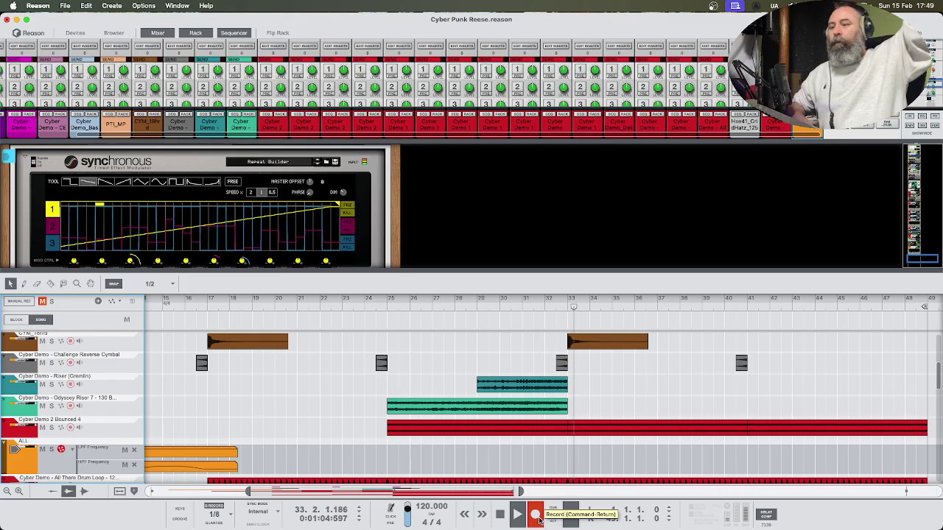
{"action": "key", "text": "space"}
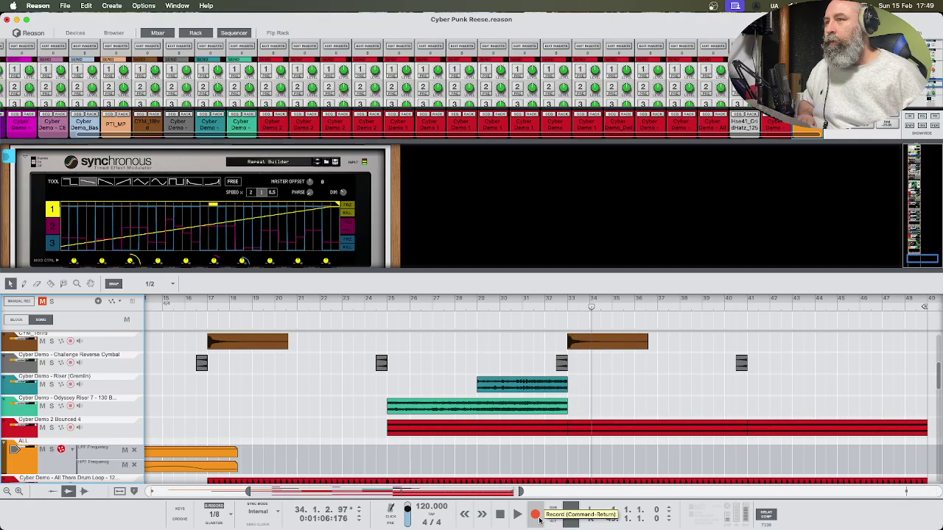
Create a sequencer automation lane for the Dry/Wet control of the Synchronous Repeat Builder on the ALL channel
{"action": "scroll", "coordinate": [611, 391], "scroll_direction": "down", "scroll_amount": 5}
{"action": "scroll", "coordinate": [610, 392], "scroll_direction": "down", "scroll_amount": 8}
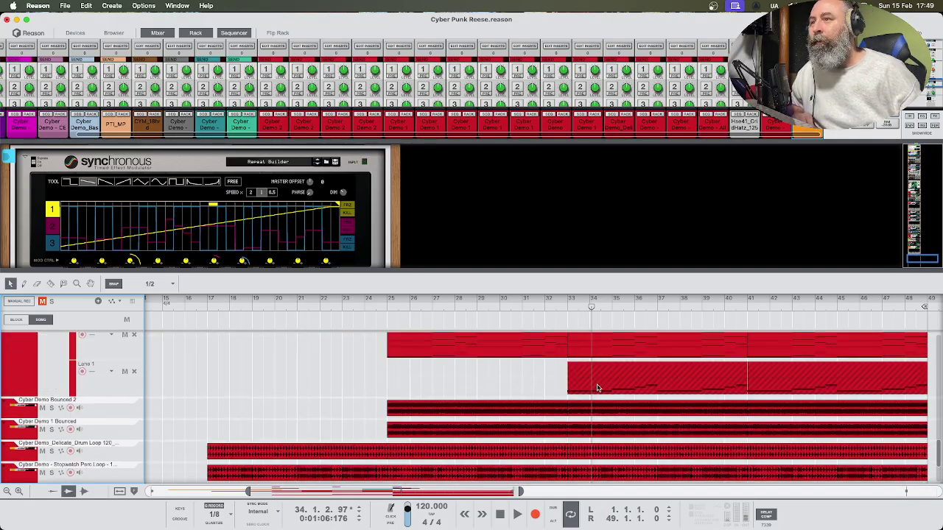
{"action": "scroll", "coordinate": [590, 389], "scroll_direction": "up", "scroll_amount": 4}
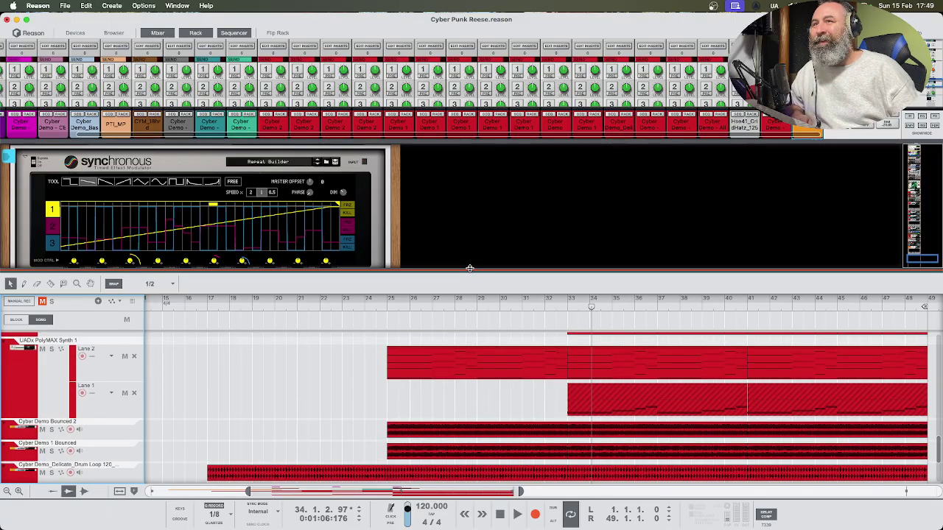
{"action": "left_click_drag", "start_coordinate": [469, 268], "coordinate": [469, 326]}
{"action": "scroll", "coordinate": [365, 261], "scroll_direction": "down", "scroll_amount": 3}
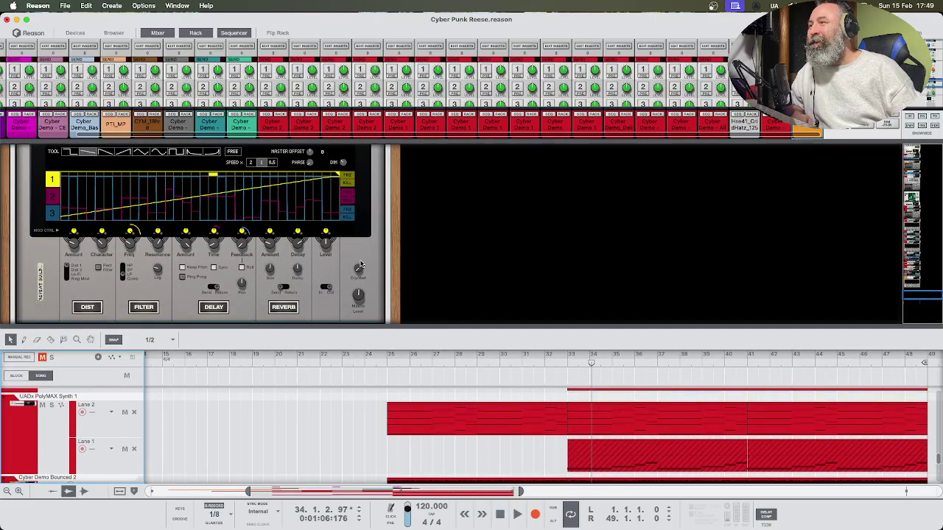
{"action": "right_click", "coordinate": [357, 273]}
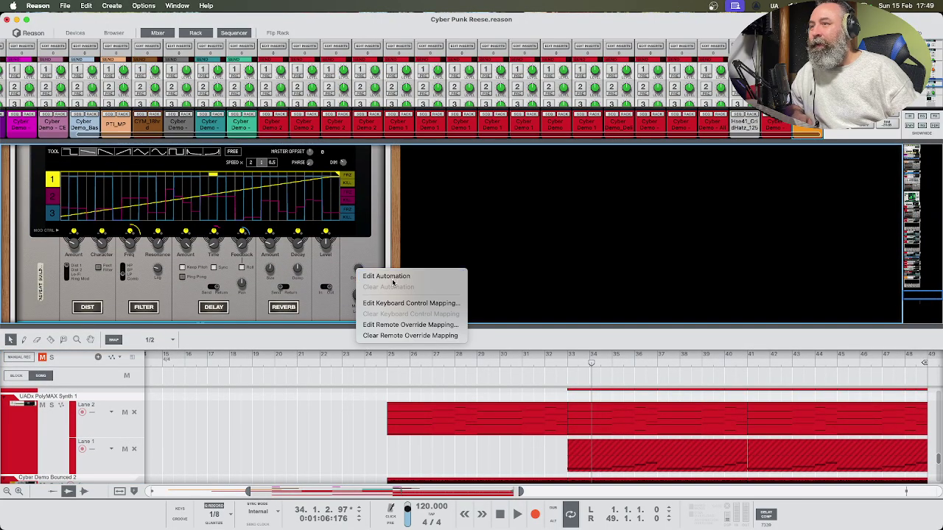
{"action": "left_click", "coordinate": [392, 277]}
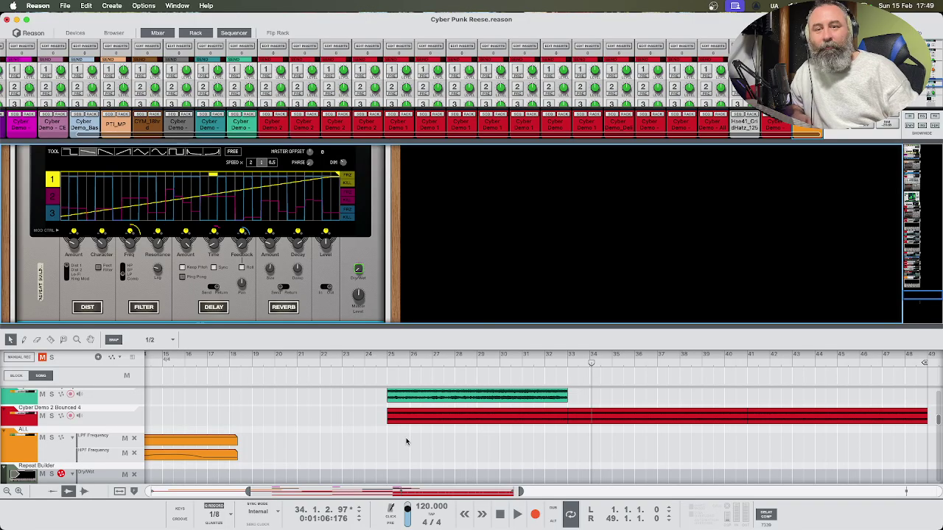
{"action": "scroll", "coordinate": [77, 448], "scroll_direction": "down", "scroll_amount": 1}
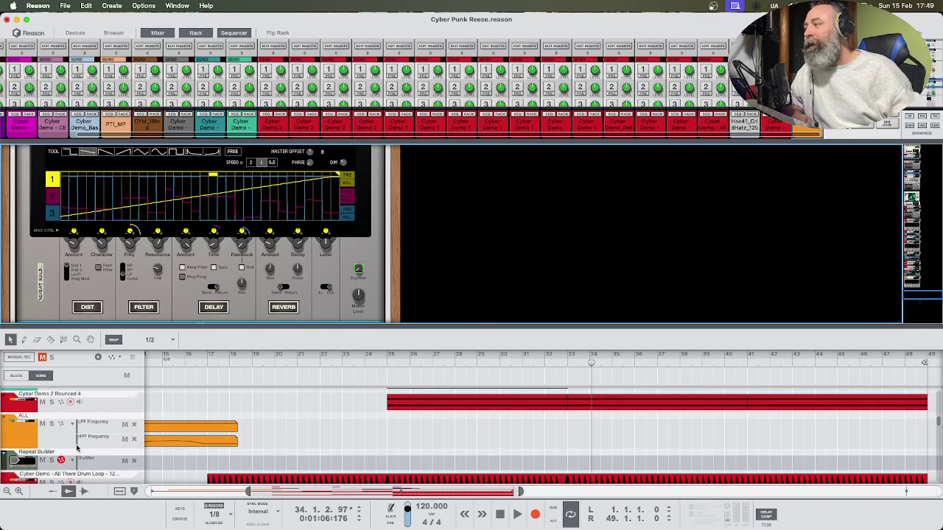
{"action": "scroll", "coordinate": [9, 463], "scroll_direction": "down", "scroll_amount": 1}
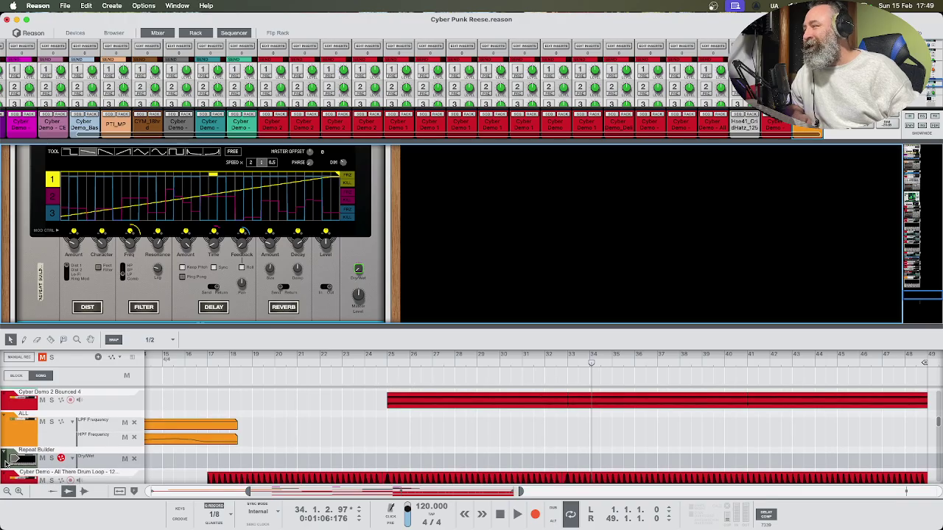
{"action": "scroll", "coordinate": [167, 434], "scroll_direction": "down", "scroll_amount": 3}
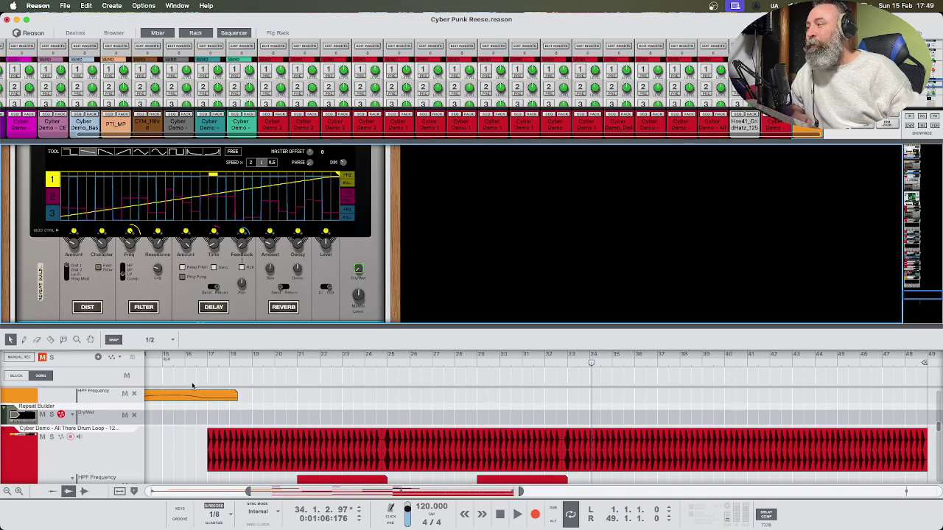
Record Dry/Wet moves on the Repeat Builder track from bar 25 to bar 34, over the riser section
{"action": "left_click_drag", "start_coordinate": [347, 318], "coordinate": [352, 207]}
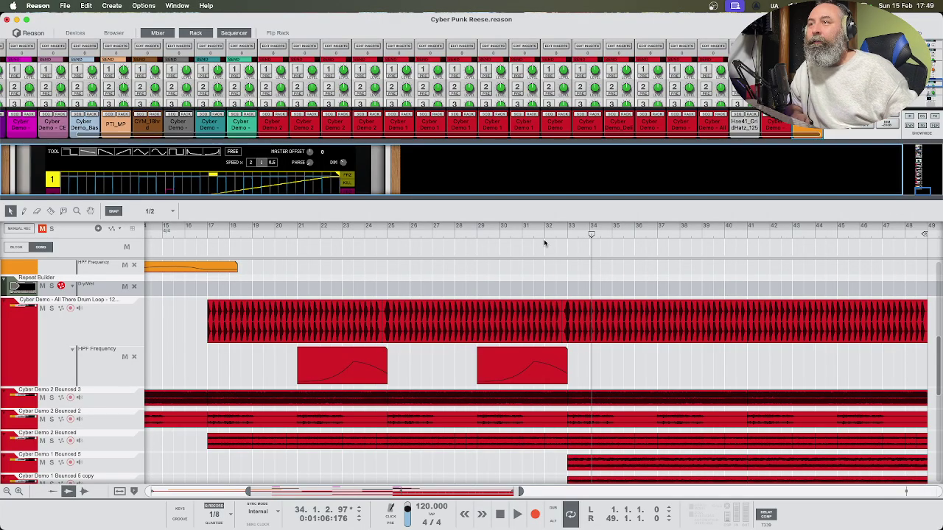
{"action": "scroll", "coordinate": [543, 278], "scroll_direction": "up", "scroll_amount": 8}
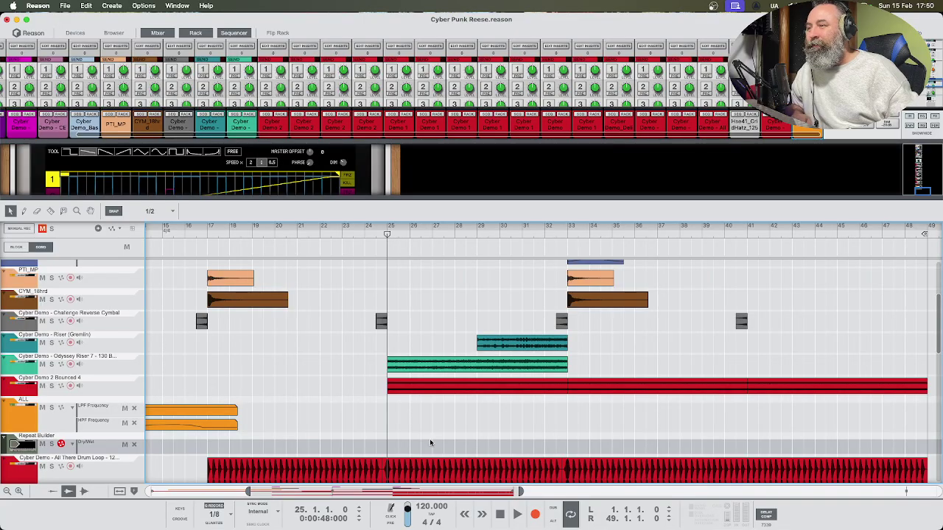
{"action": "left_click", "coordinate": [535, 514]}
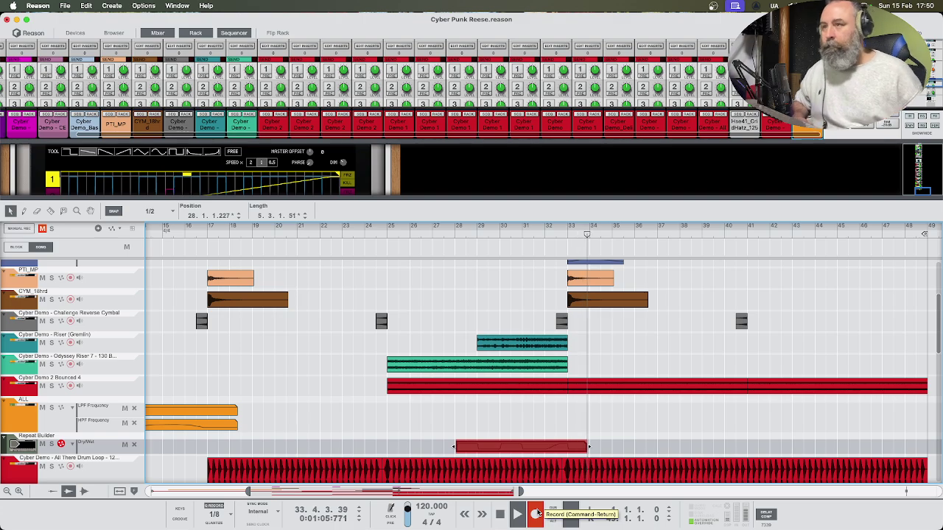
{"action": "key", "text": "space"}
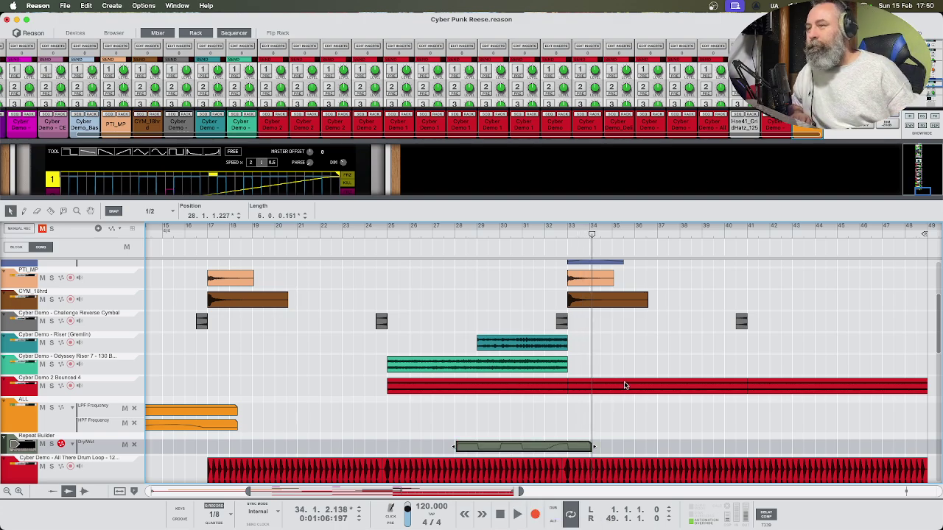
Open the recorded Dry/Wet automation clip on the Repeat Builder track for editing and make its lane taller
{"action": "double_click", "coordinate": [542, 447]}
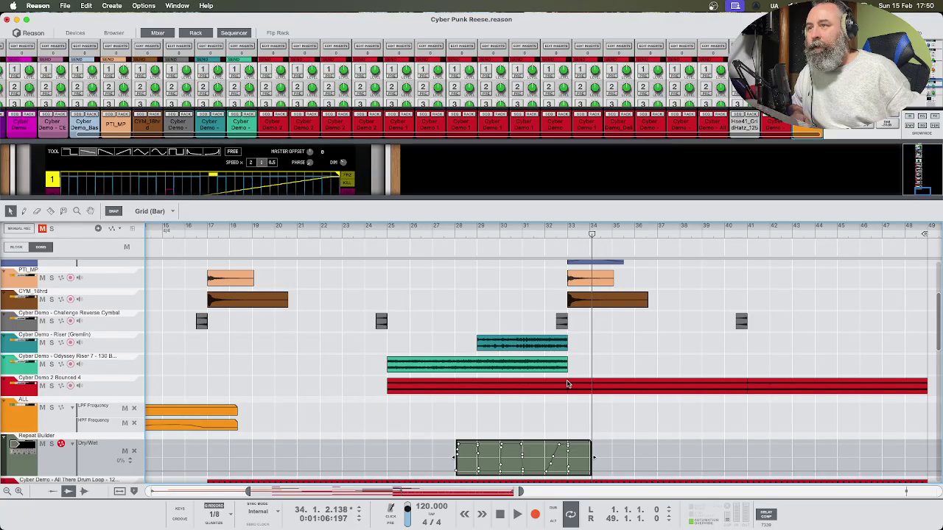
{"action": "scroll", "coordinate": [567, 384], "scroll_direction": "up", "scroll_amount": 5}
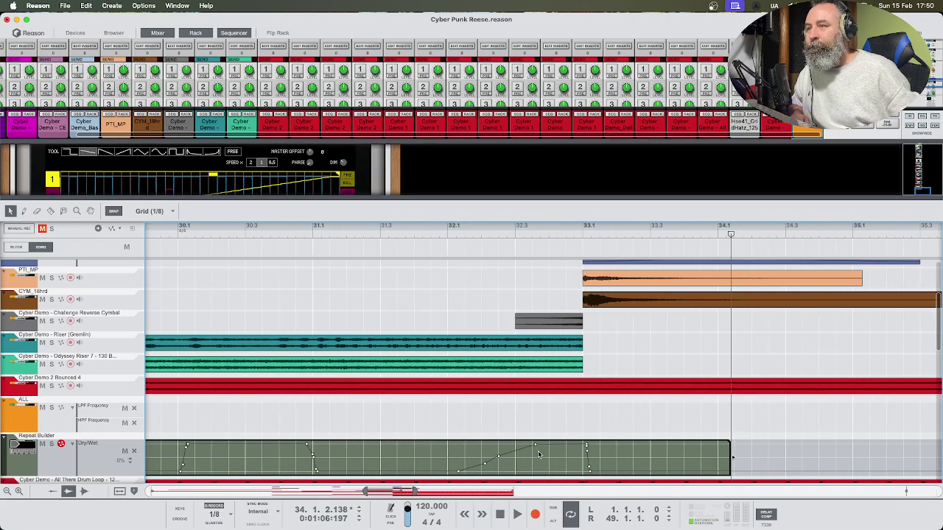
{"action": "scroll", "coordinate": [107, 450], "scroll_direction": "down", "scroll_amount": 3}
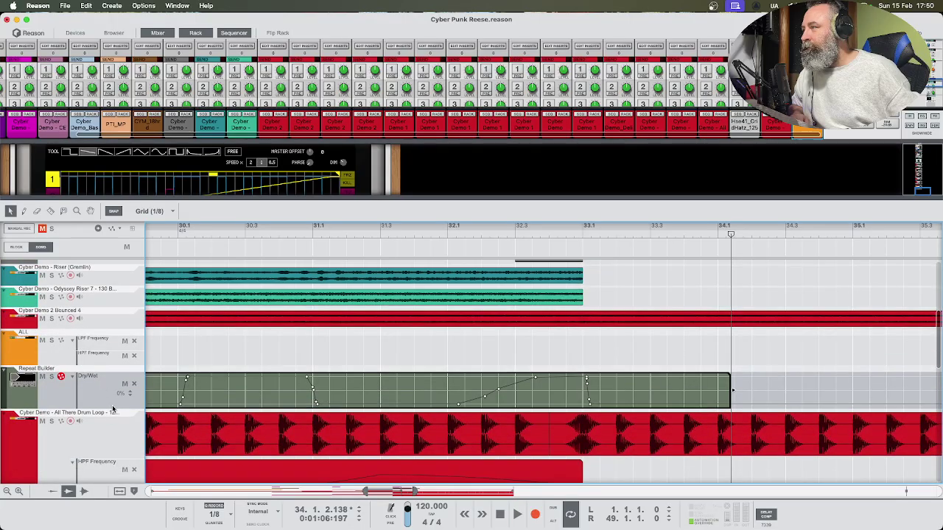
{"action": "left_click_drag", "start_coordinate": [112, 407], "coordinate": [126, 452]}
{"action": "scroll", "coordinate": [361, 363], "scroll_direction": "down", "scroll_amount": 3}
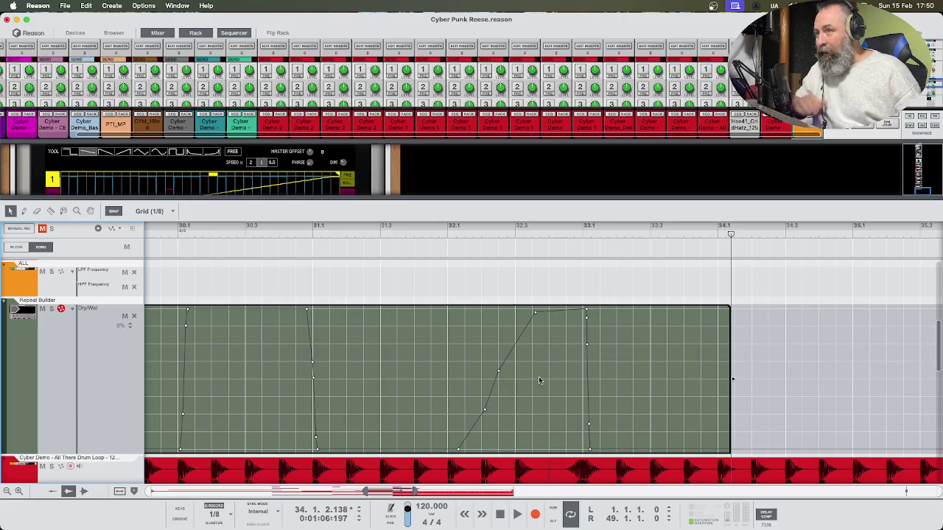
Delete the falling Dry/Wet points just after bar 33 and place the remaining peak point at 33.1.1.0 with 100%
{"action": "scroll", "coordinate": [534, 379], "scroll_direction": "up", "scroll_amount": 4}
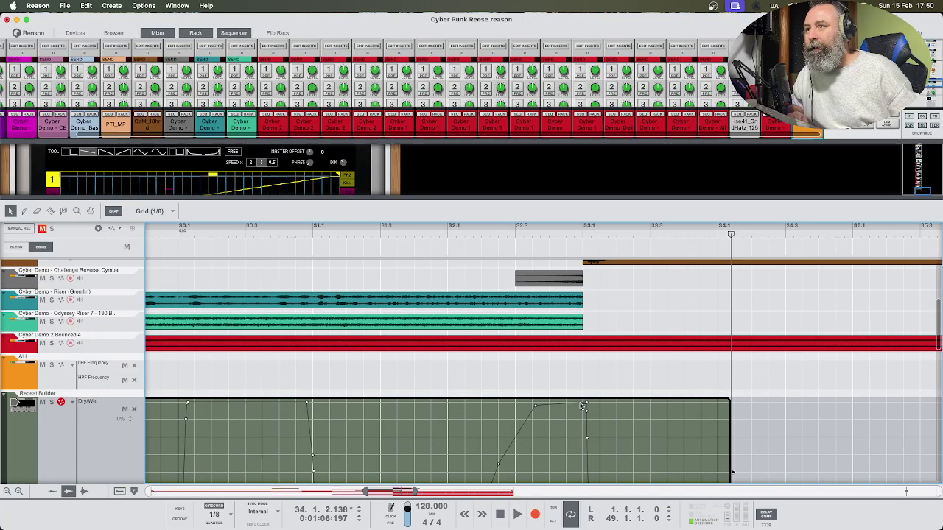
{"action": "left_click", "coordinate": [586, 404]}
{"action": "left_click_drag", "start_coordinate": [585, 408], "coordinate": [587, 413]}
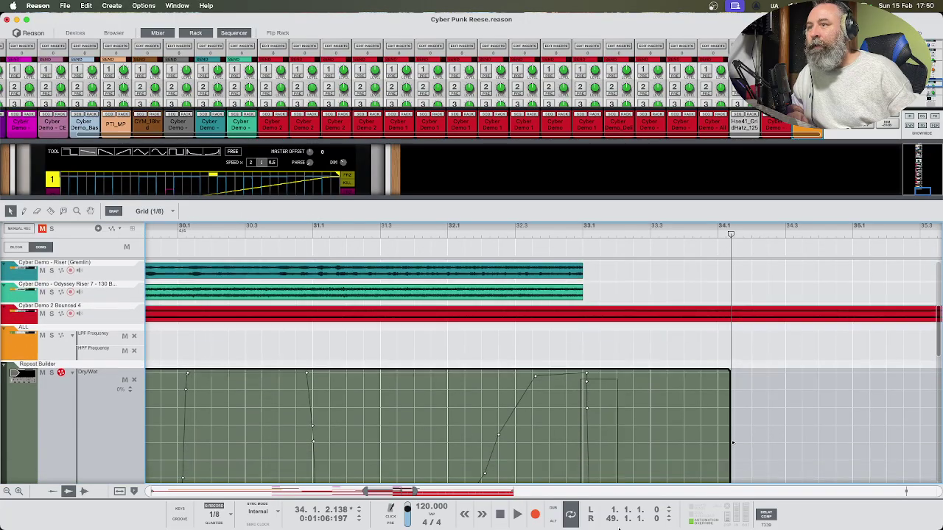
{"action": "scroll", "coordinate": [619, 447], "scroll_direction": "down", "scroll_amount": 5}
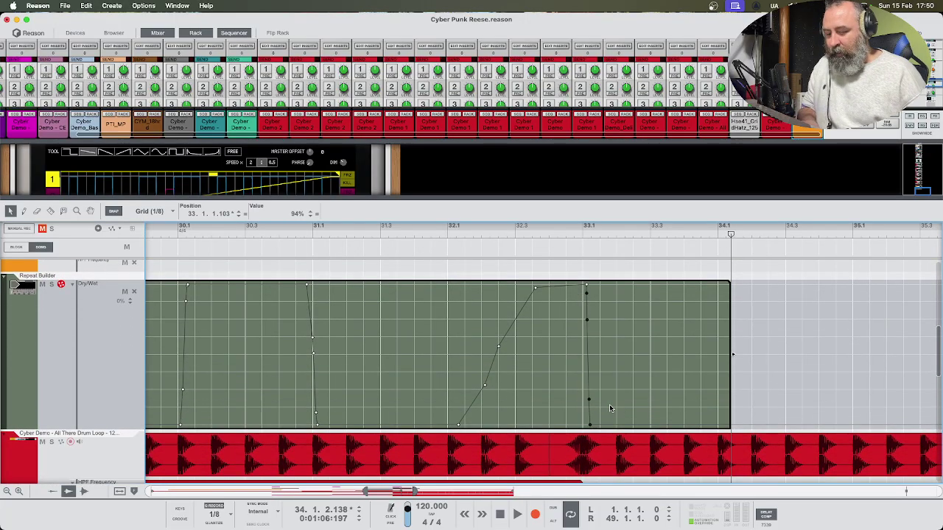
{"action": "key", "text": "Delete"}
{"action": "left_click", "coordinate": [581, 287]}
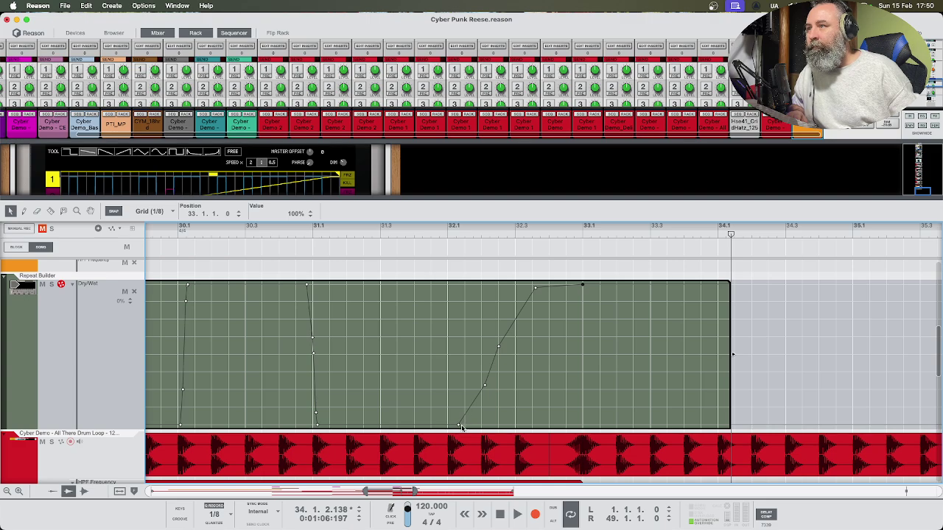
Play back the edited Dry/Wet ramp from bar 31 to just past bar 33
{"action": "left_click", "coordinate": [316, 235]}
{"action": "key", "text": "space"}
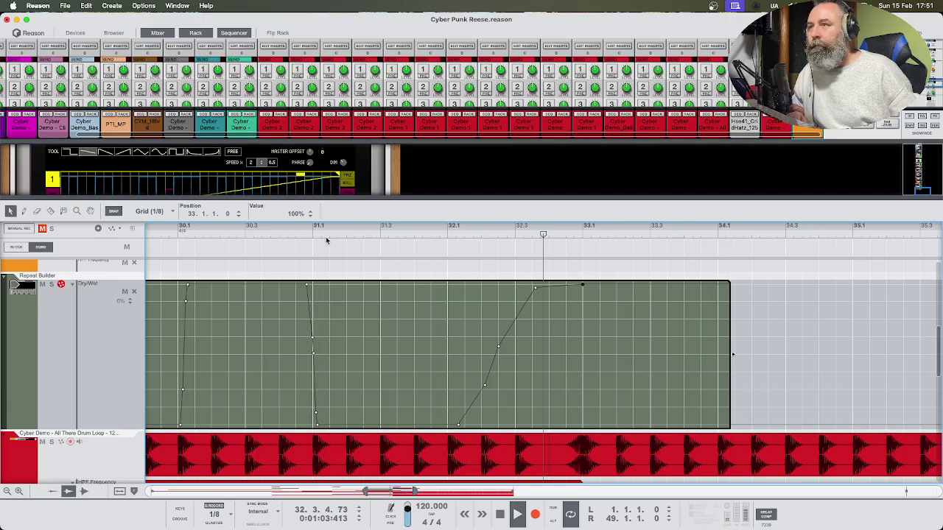
{"action": "key", "text": "space"}
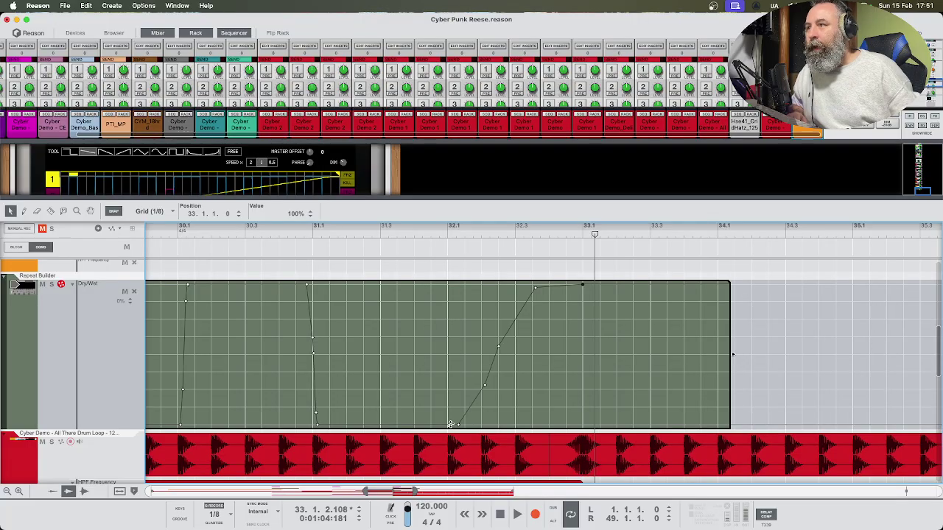
Reshape the Dry/Wet ramp with points at 31.4.1.0 (0%), 32.2.1.0 (50%) and 32.3.1.0 (87%), removing the extra 28% point
{"action": "left_click_drag", "start_coordinate": [458, 428], "coordinate": [455, 428]}
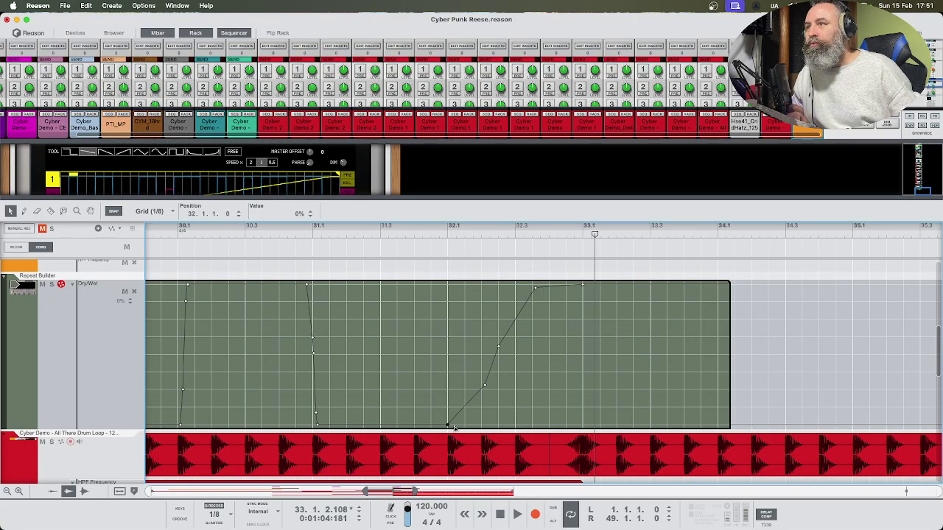
{"action": "key", "text": "space"}
{"action": "key", "text": "space"}
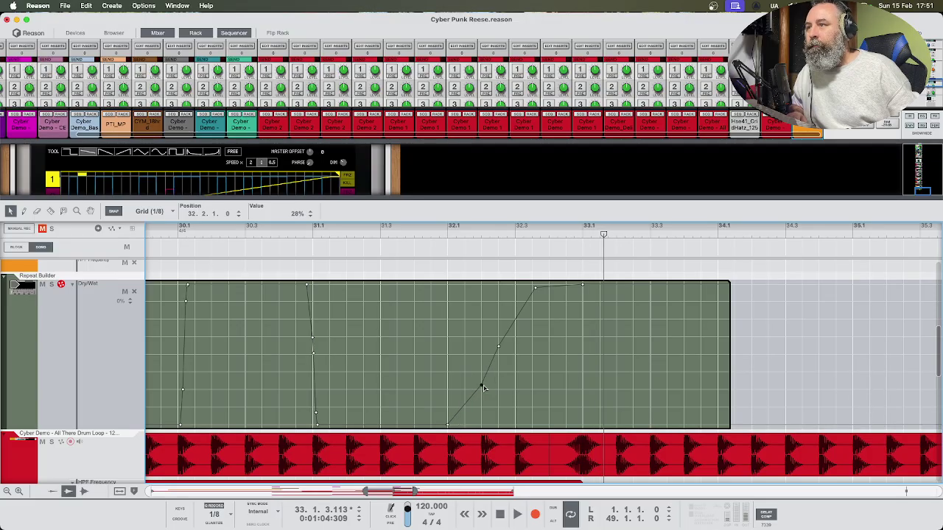
{"action": "left_click", "coordinate": [482, 385]}
{"action": "key", "text": "Delete"}
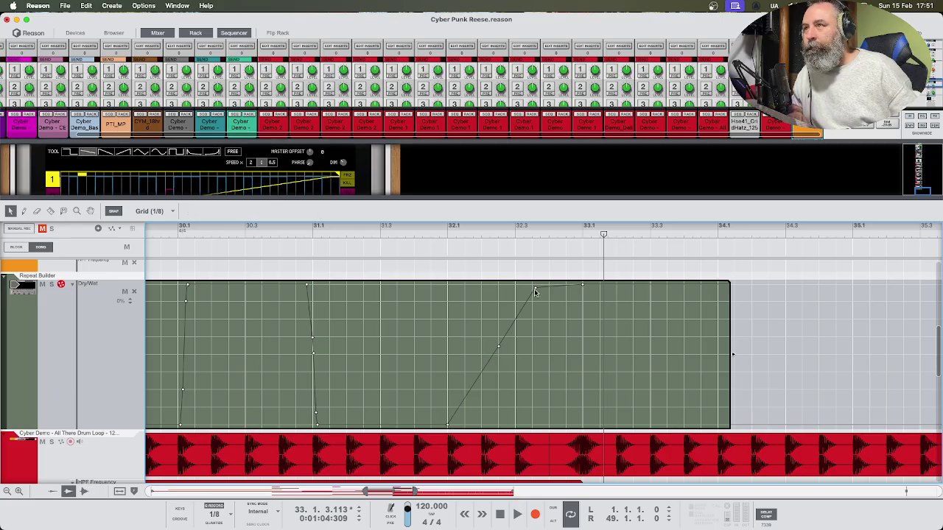
{"action": "left_click_drag", "start_coordinate": [537, 291], "coordinate": [515, 318]}
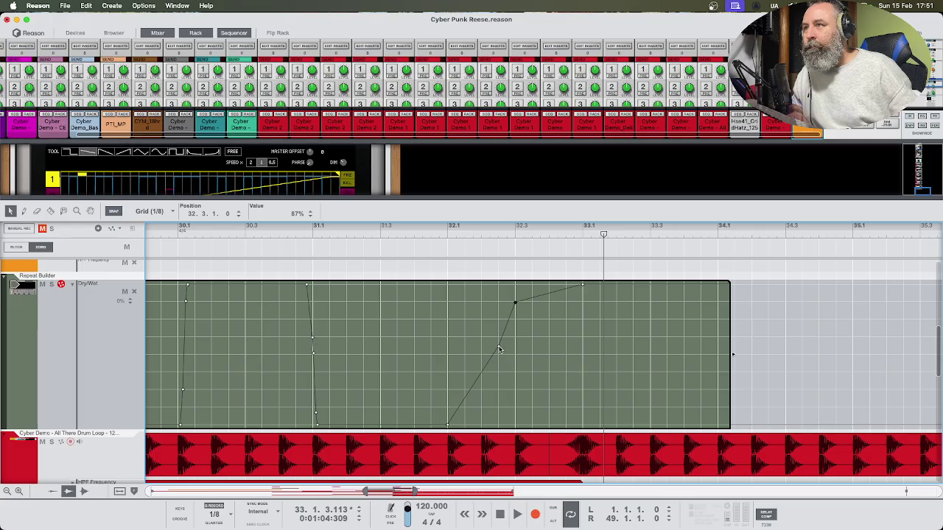
{"action": "left_click_drag", "start_coordinate": [497, 349], "coordinate": [490, 357]}
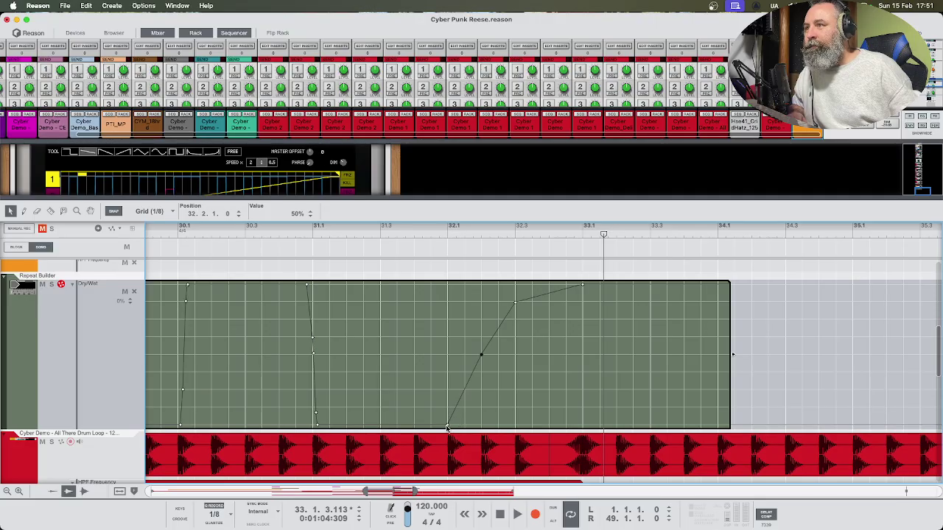
{"action": "left_click_drag", "start_coordinate": [447, 428], "coordinate": [422, 431]}
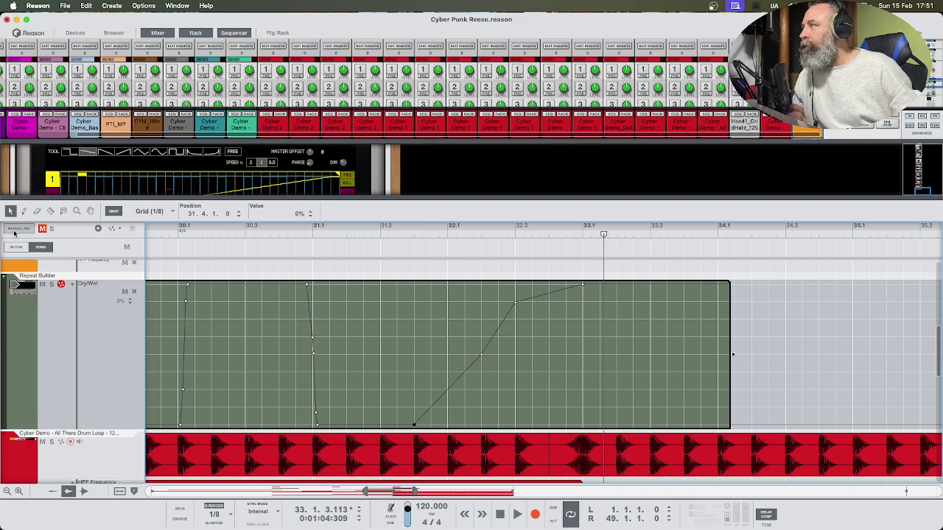
Split the Dry/Wet automation clip at bar 31.3 and delete the part before the split
{"action": "left_click", "coordinate": [296, 265]}
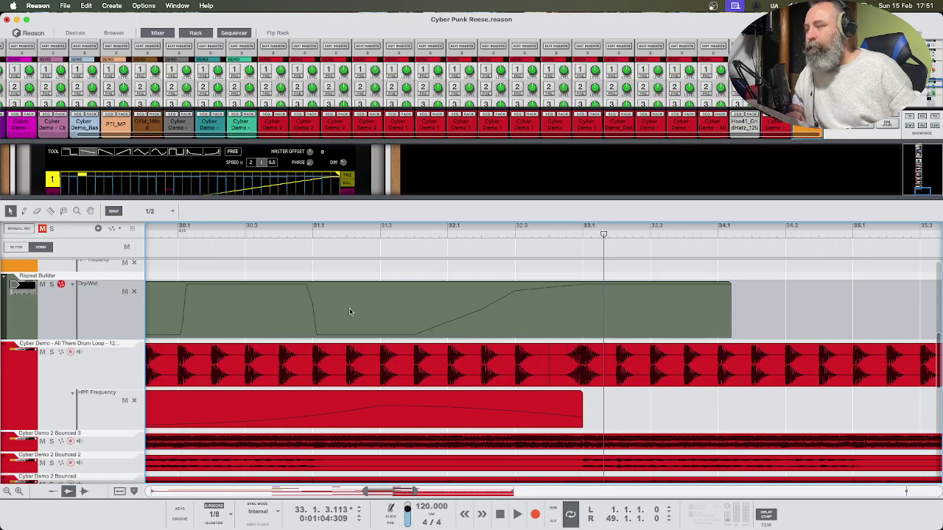
{"action": "key", "text": "r"}
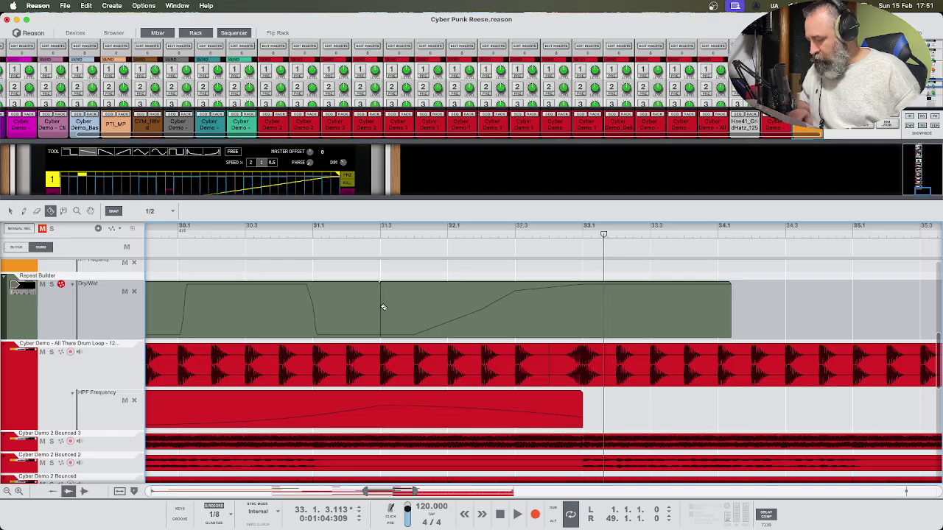
{"action": "key", "text": "q"}
{"action": "left_click", "coordinate": [364, 314]}
{"action": "key", "text": "Delete"}
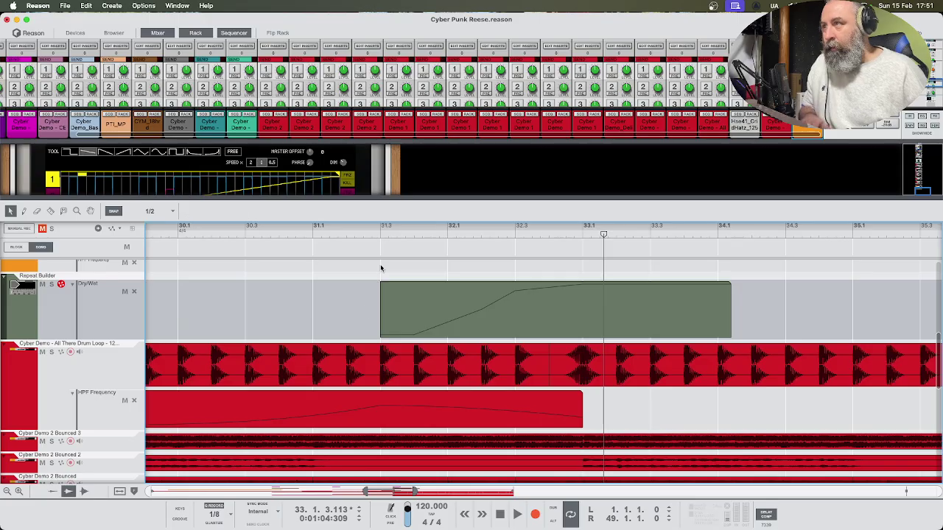
Play back the trimmed transition from bar 31.3 to about bar 34
{"action": "left_click", "coordinate": [381, 237]}
{"action": "key", "text": "space"}
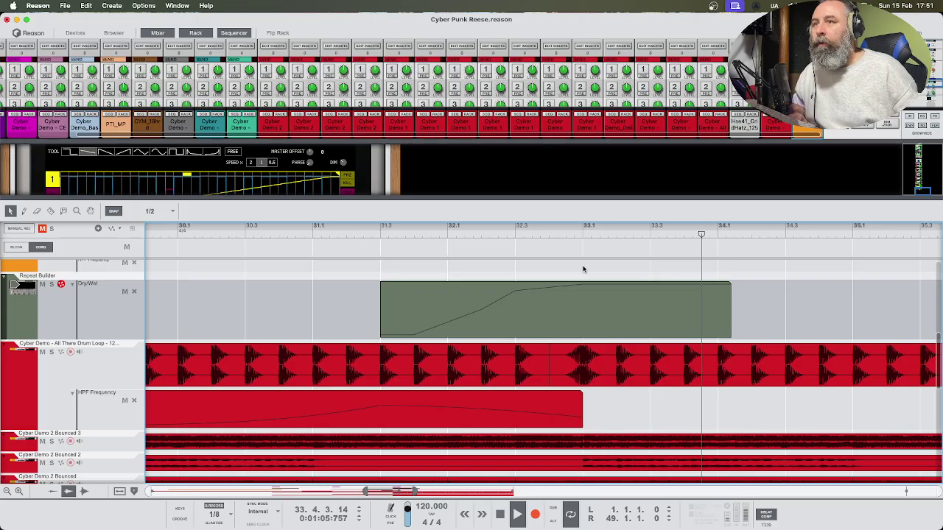
{"action": "key", "text": "space"}
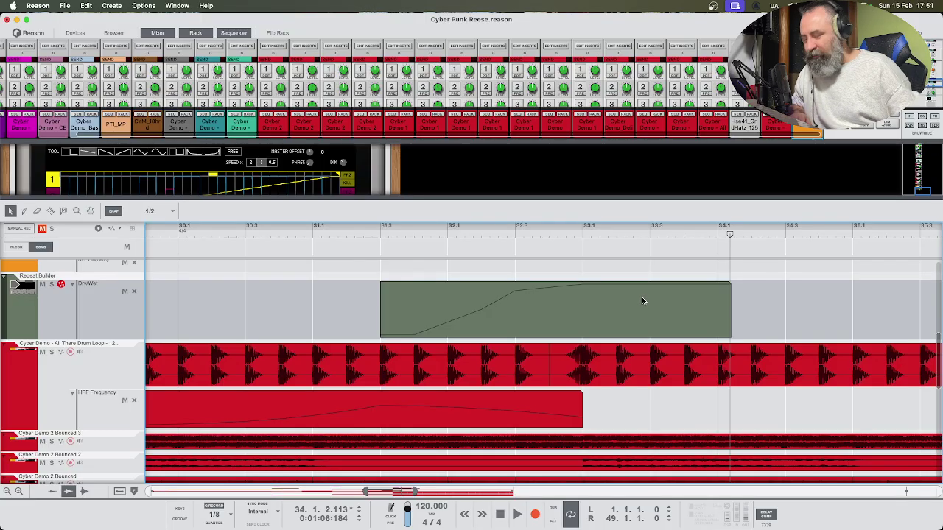
Add a 0% Dry/Wet point at 33.1.1.0 in the trimmed clip so the effect cuts off at the drop
{"action": "double_click", "coordinate": [671, 304]}
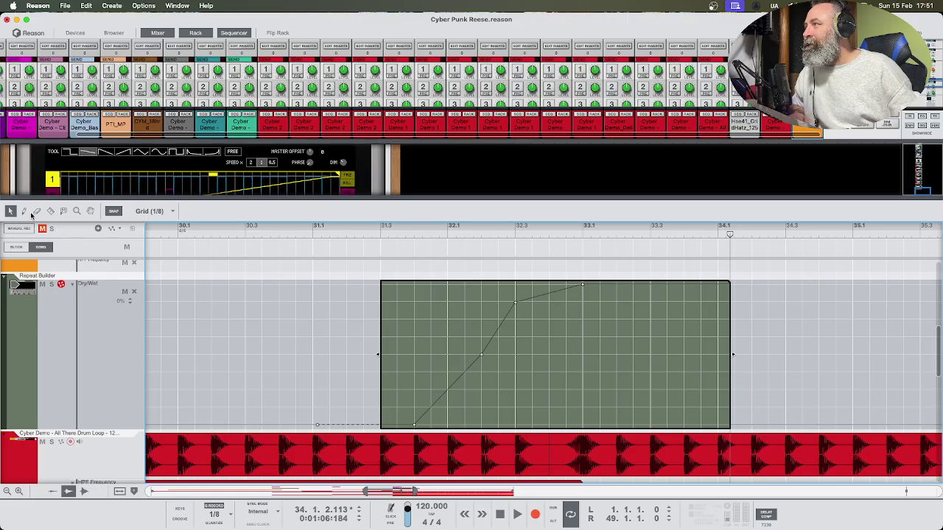
{"action": "left_click", "coordinate": [24, 211]}
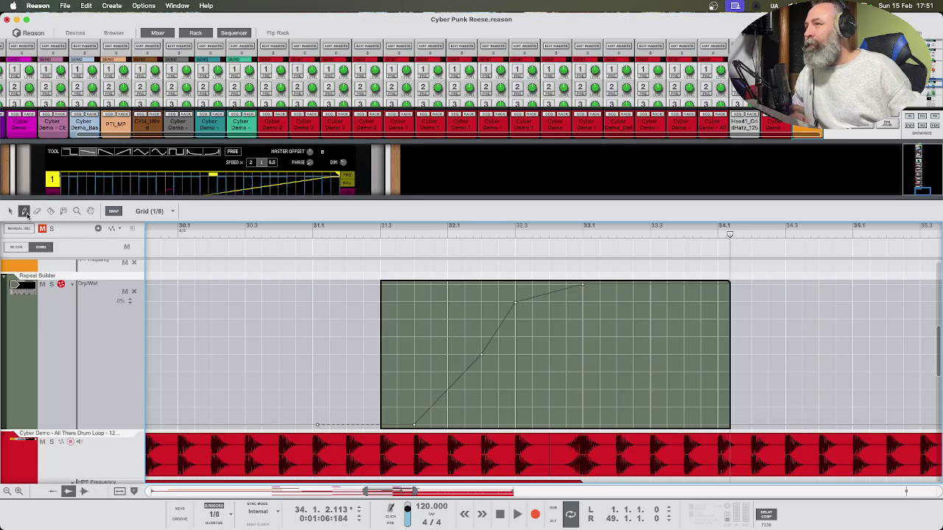
{"action": "left_click", "coordinate": [625, 418]}
{"action": "key", "text": "q"}
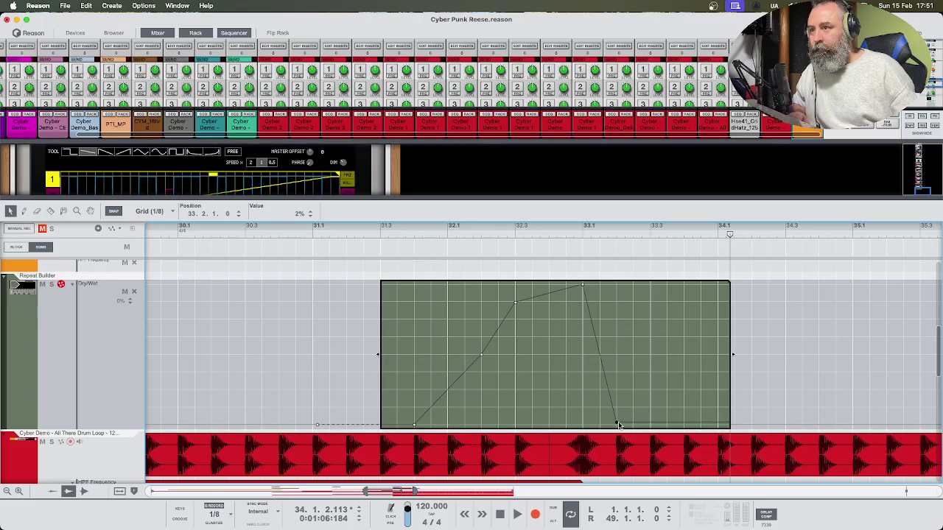
{"action": "left_click_drag", "start_coordinate": [617, 423], "coordinate": [583, 431]}
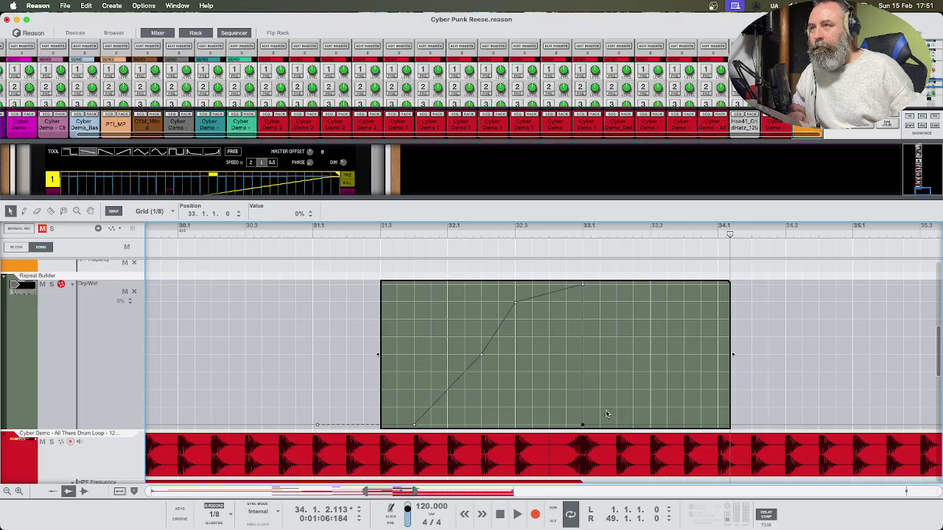
{"action": "left_click", "coordinate": [763, 291]}
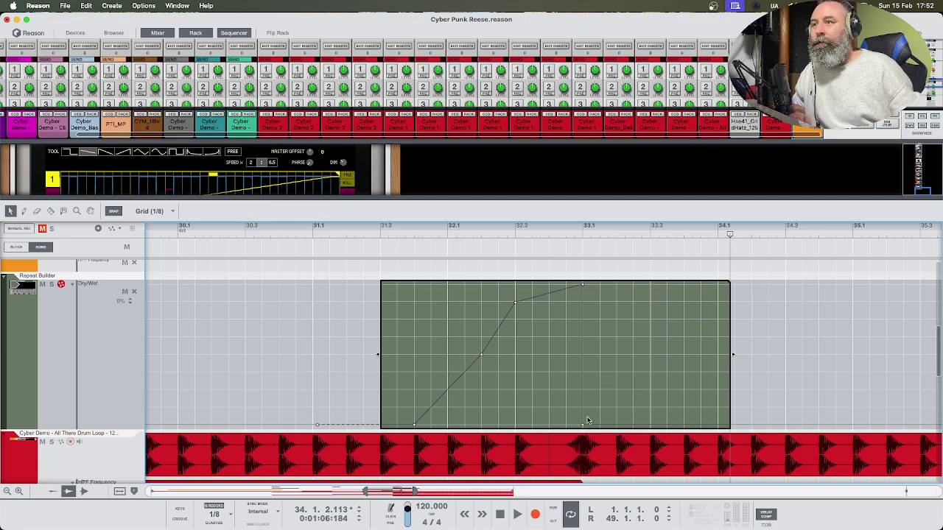
Move the closing 0% Dry/Wet point to 33.3.1.0, audition the fade-out from bar 32.3 and close the clip
{"action": "left_click_drag", "start_coordinate": [585, 428], "coordinate": [647, 428]}
{"action": "left_click", "coordinate": [516, 234]}
{"action": "key", "text": "space"}
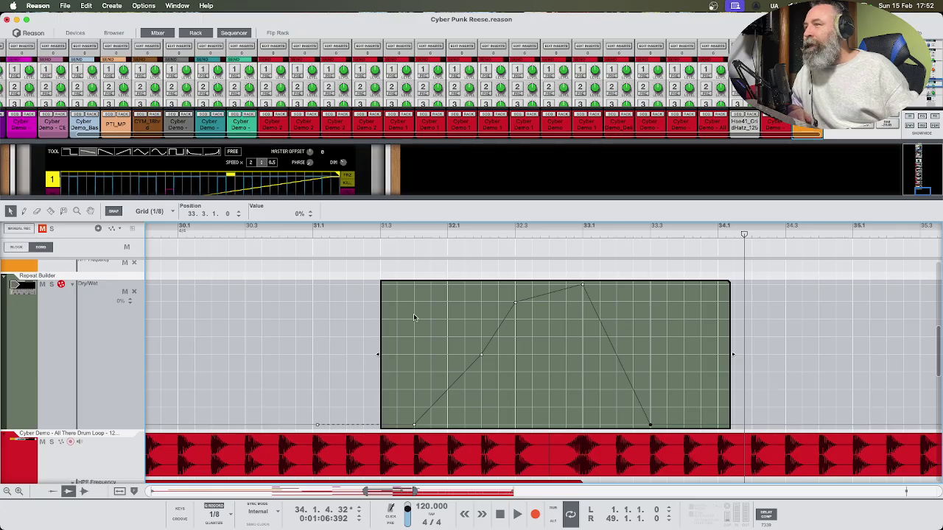
{"action": "double_click", "coordinate": [401, 266]}
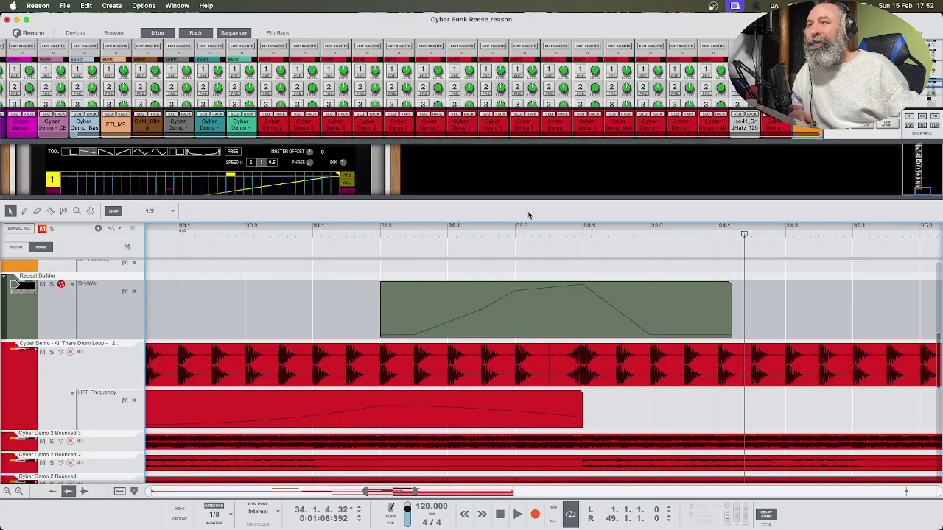
Enlarge the sequencer area and look over the impact and riser clips that meet at bar 33
{"action": "left_click_drag", "start_coordinate": [529, 206], "coordinate": [530, 158]}
{"action": "scroll", "coordinate": [590, 243], "scroll_direction": "up", "scroll_amount": 5}
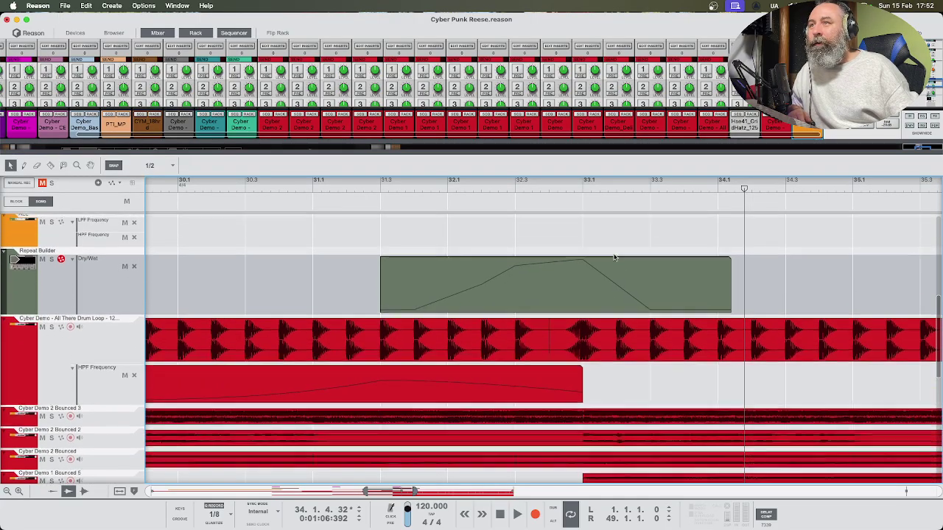
{"action": "scroll", "coordinate": [616, 262], "scroll_direction": "up", "scroll_amount": 3}
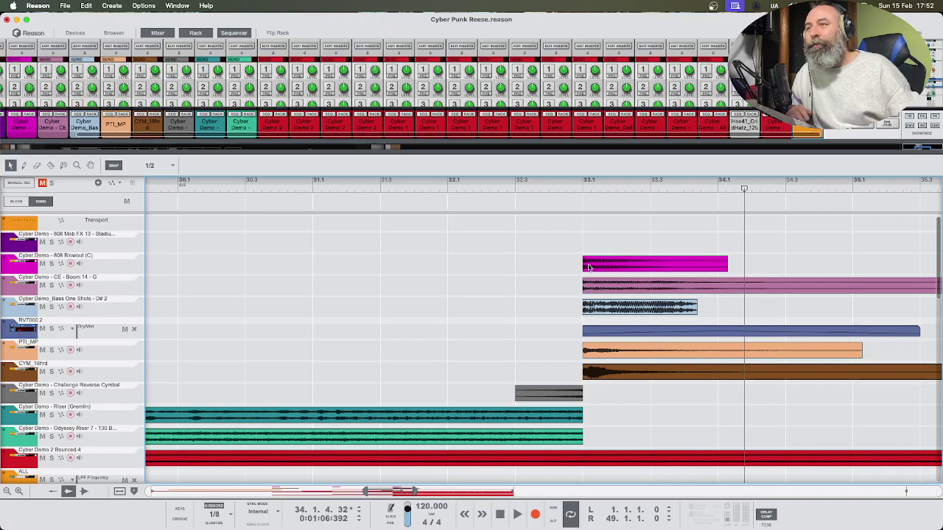
{"action": "scroll", "coordinate": [601, 285], "scroll_direction": "down", "scroll_amount": 5}
{"action": "scroll", "coordinate": [601, 285], "scroll_direction": "down", "scroll_amount": 2}
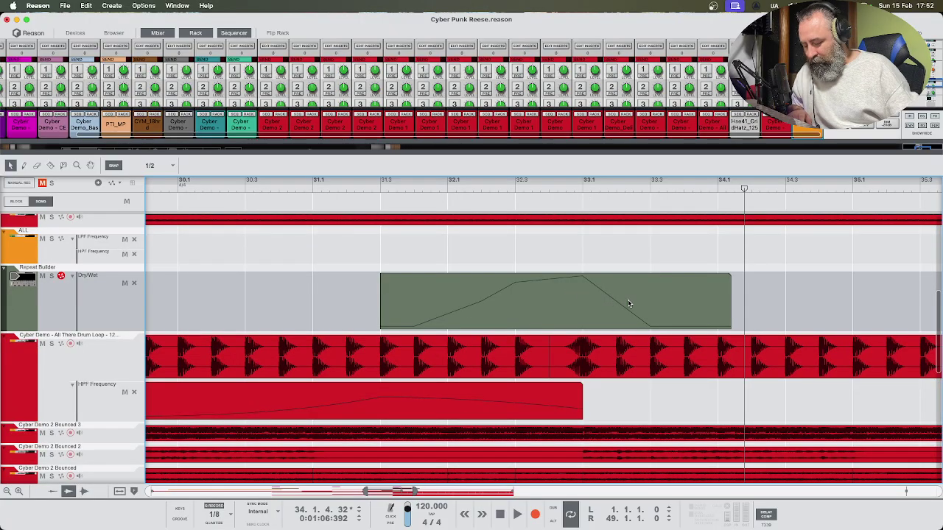
Move the closing 0% Dry/Wet point to 33.1.1.0 and play the transition from bar 32
{"action": "left_click", "coordinate": [584, 189]}
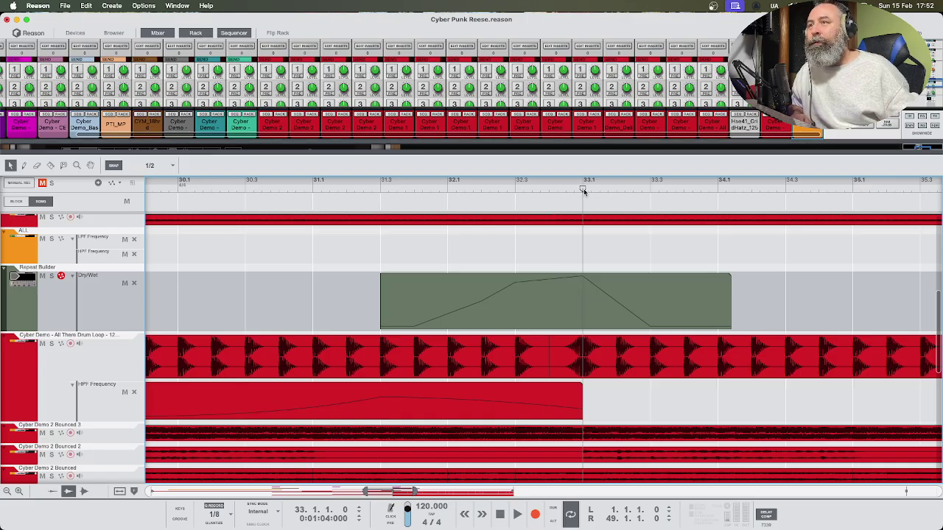
{"action": "double_click", "coordinate": [617, 326]}
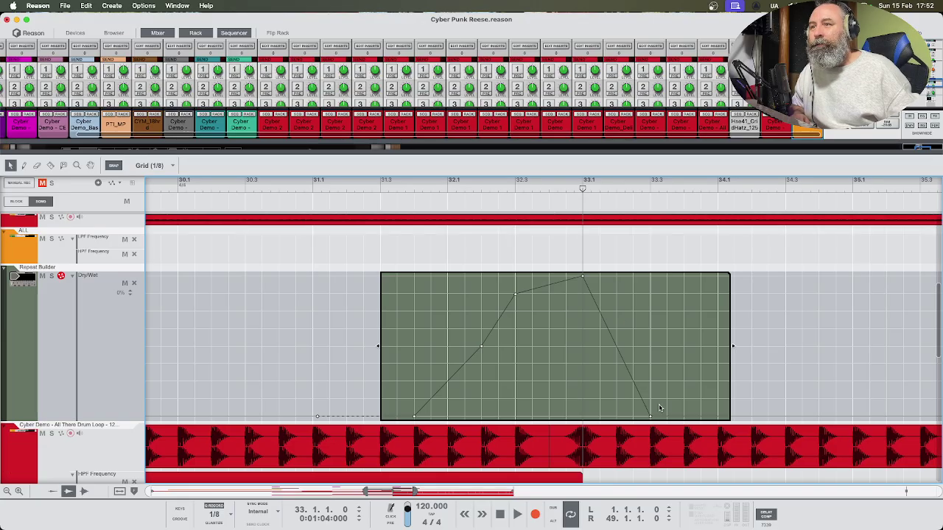
{"action": "left_click_drag", "start_coordinate": [652, 419], "coordinate": [588, 432]}
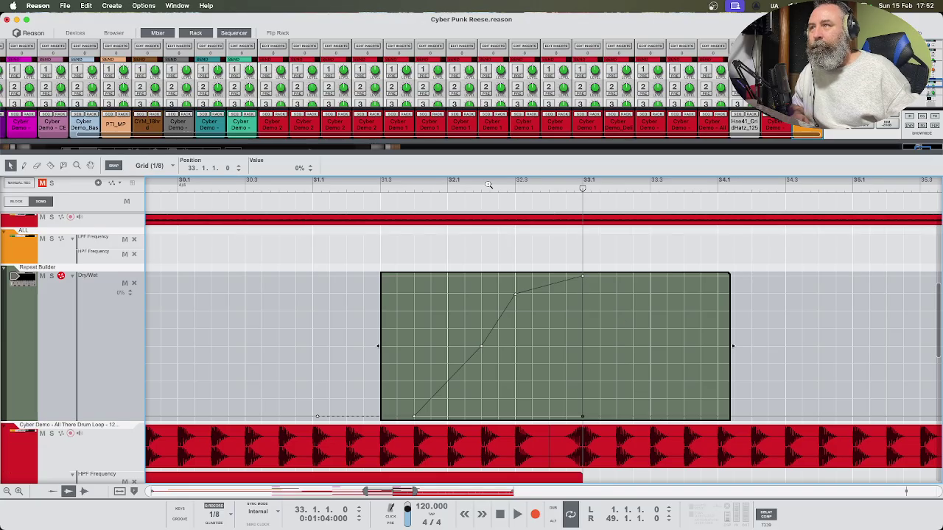
{"action": "left_click", "coordinate": [448, 193]}
{"action": "key", "text": "space"}
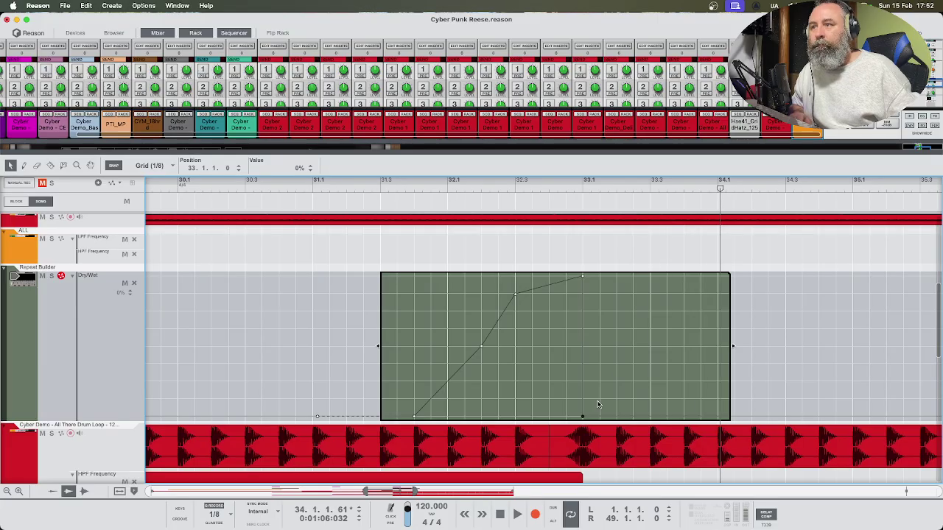
Move the closing 0% Dry/Wet point to 33.3.1.0, play the transition from bar 32 and close the clip
{"action": "left_click_drag", "start_coordinate": [584, 420], "coordinate": [648, 426]}
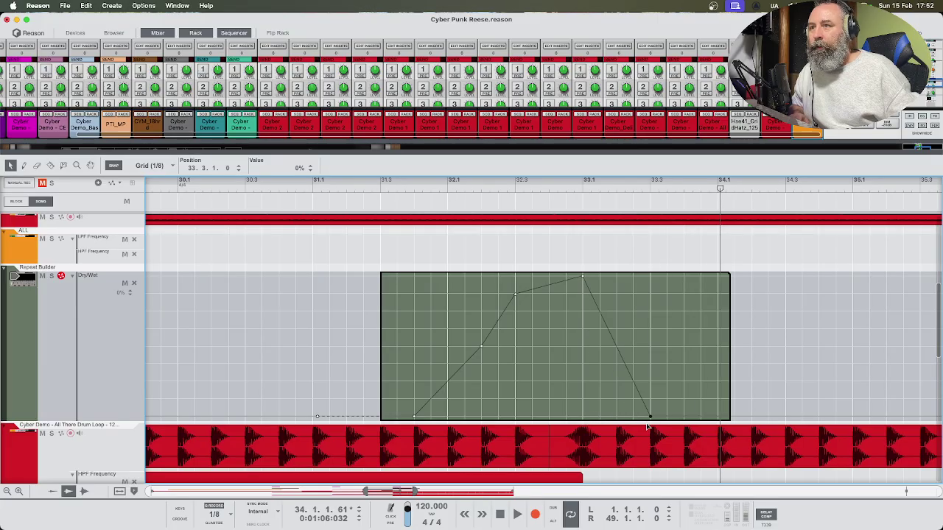
{"action": "left_click", "coordinate": [448, 191]}
{"action": "key", "text": "space"}
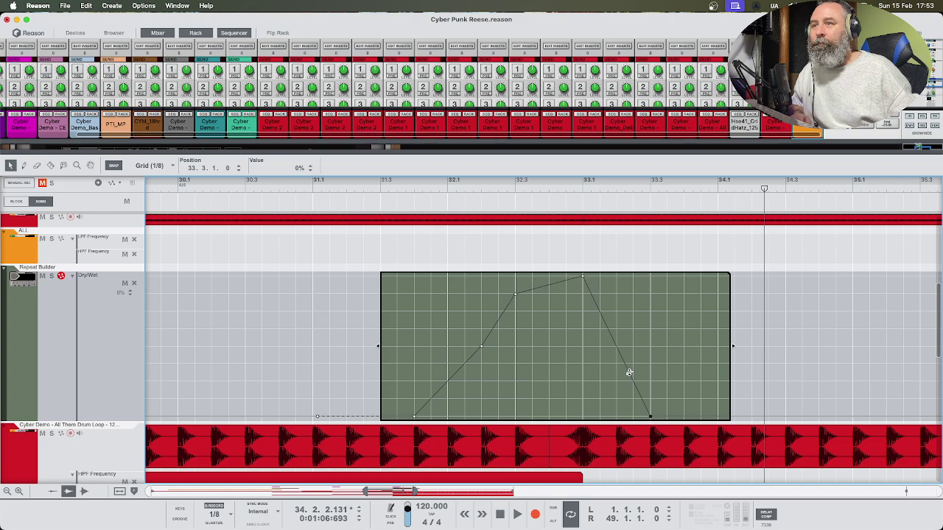
{"action": "double_click", "coordinate": [240, 261]}
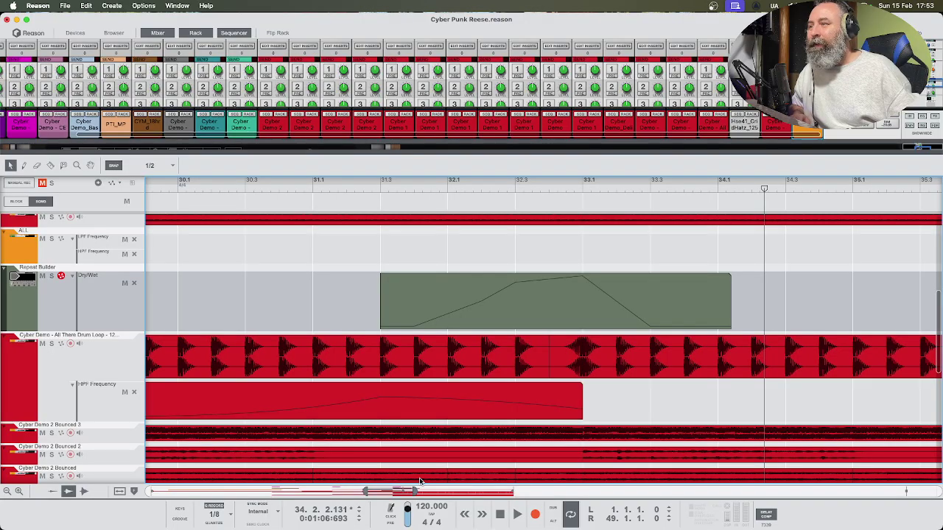
Select the ALL bus track, bring up the mixer's filter section and play the build-up from bar 25 through the drop
{"action": "left_click_drag", "start_coordinate": [364, 491], "coordinate": [320, 492]}
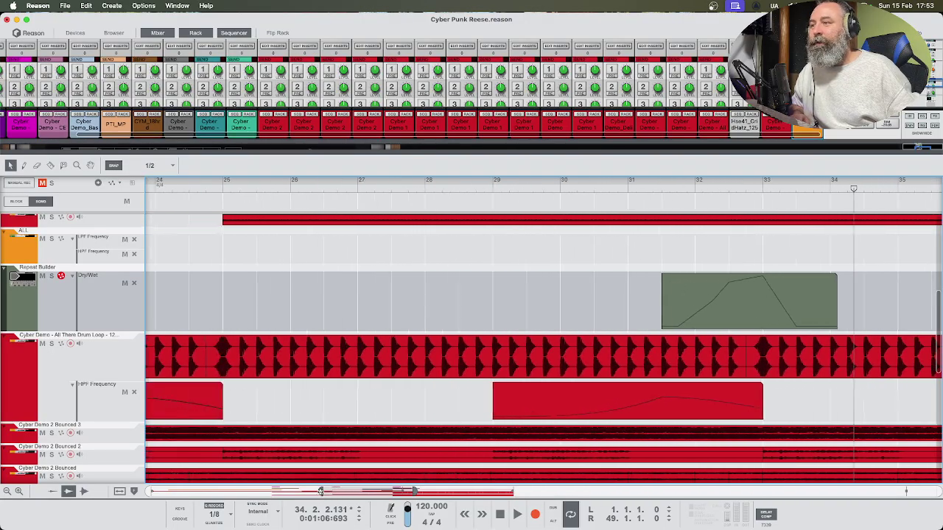
{"action": "left_click_drag", "start_coordinate": [416, 491], "coordinate": [431, 492]}
{"action": "scroll", "coordinate": [507, 302], "scroll_direction": "up", "scroll_amount": 5}
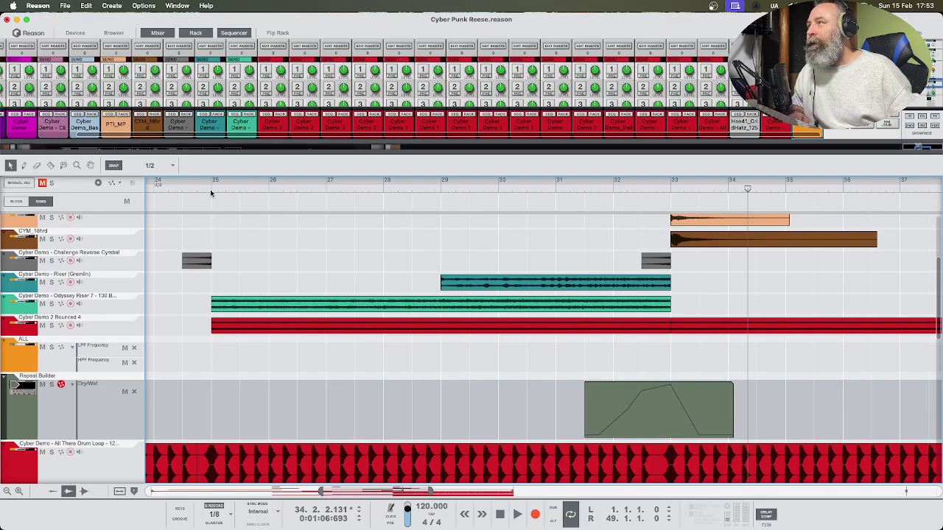
{"action": "left_click", "coordinate": [211, 194]}
{"action": "left_click", "coordinate": [39, 366]}
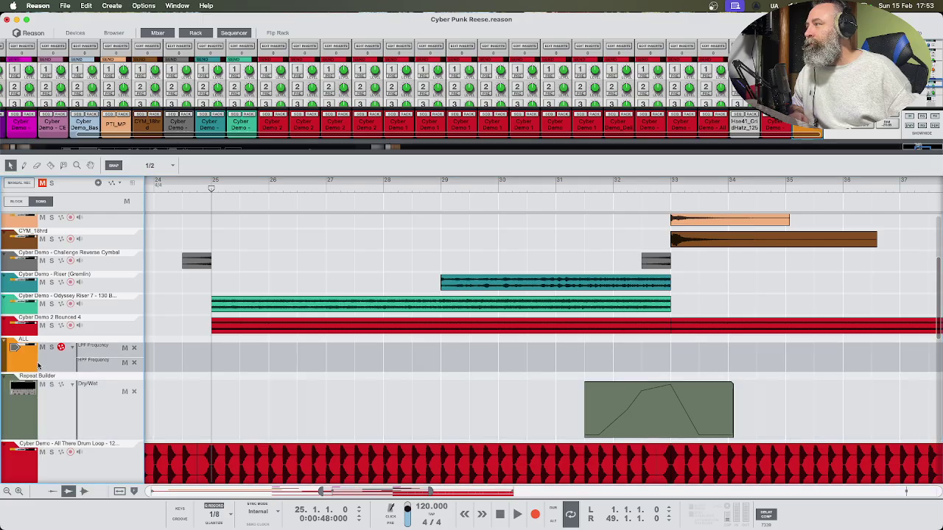
{"action": "scroll", "coordinate": [641, 81], "scroll_direction": "down", "scroll_amount": 4}
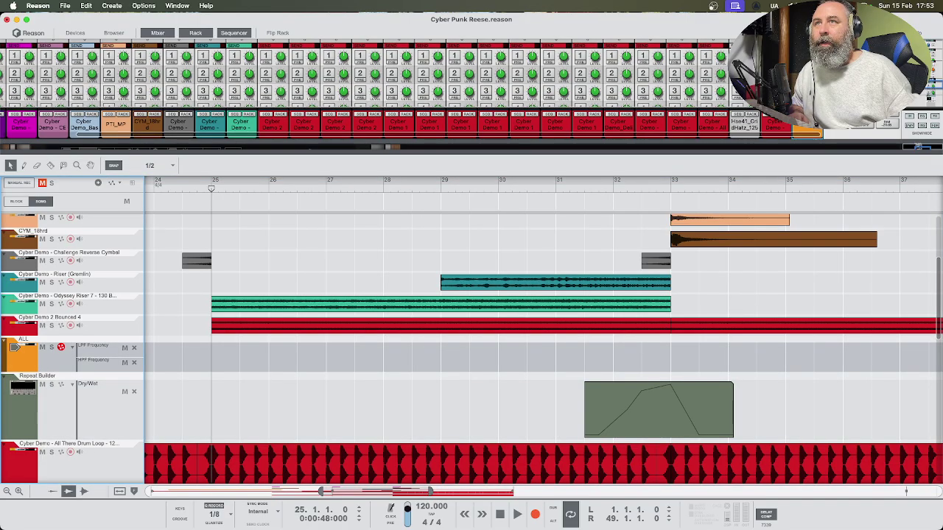
{"action": "scroll", "coordinate": [641, 81], "scroll_direction": "down", "scroll_amount": 8}
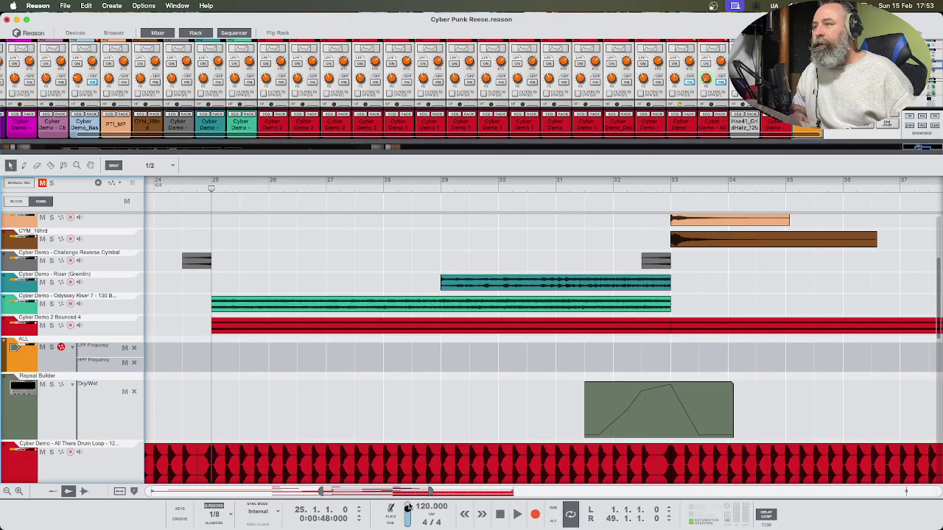
{"action": "left_click", "coordinate": [517, 515]}
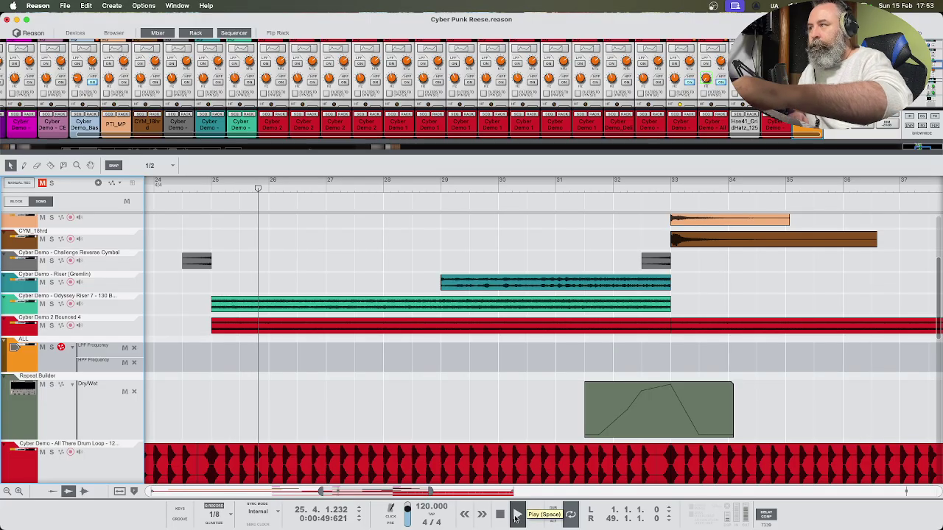
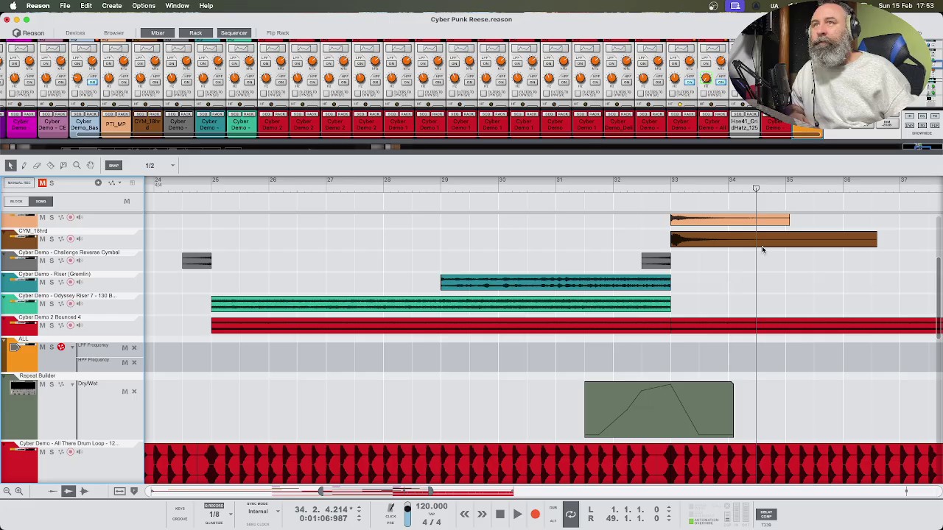
Look over the mixer's channel sections and the impact, cymbal and riser clips between bars 25 and 37
{"action": "scroll", "coordinate": [612, 98], "scroll_direction": "down", "scroll_amount": 10}
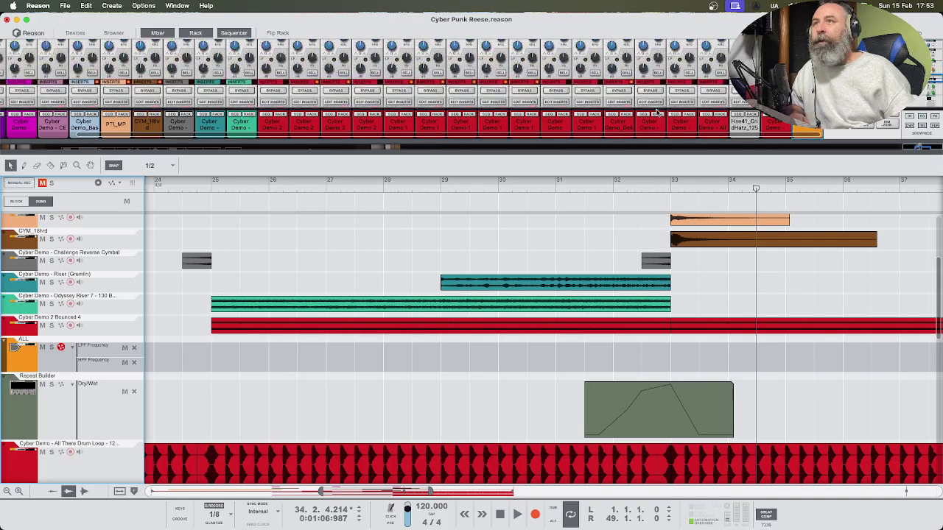
{"action": "scroll", "coordinate": [612, 98], "scroll_direction": "down", "scroll_amount": 5}
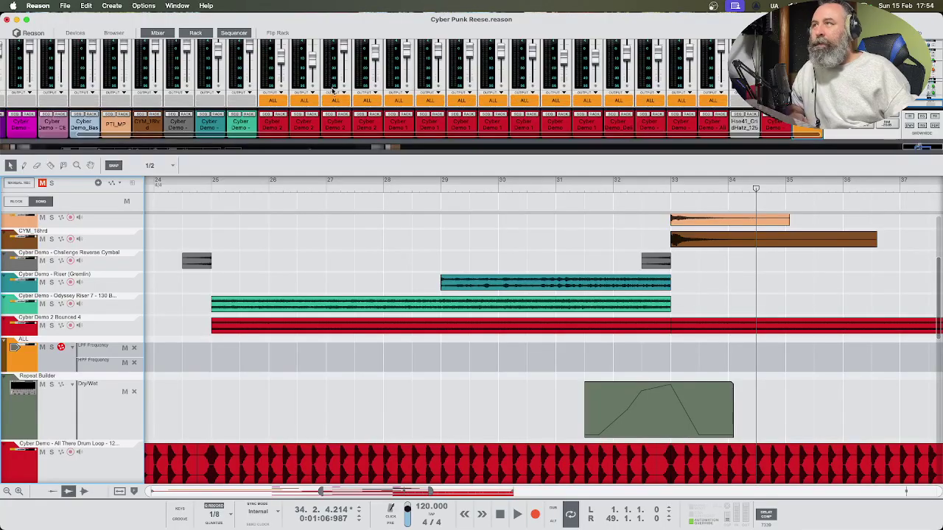
{"action": "scroll", "coordinate": [671, 103], "scroll_direction": "up", "scroll_amount": 15}
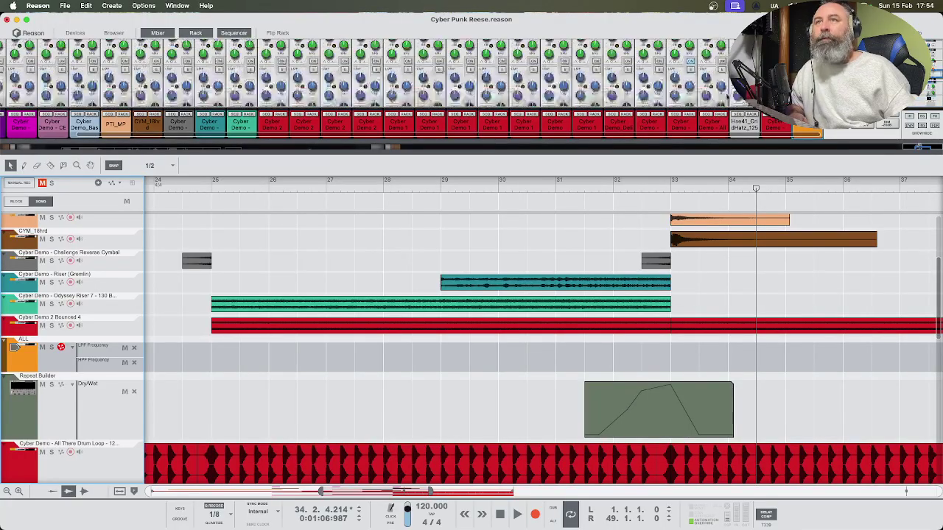
{"action": "scroll", "coordinate": [728, 96], "scroll_direction": "up", "scroll_amount": 10}
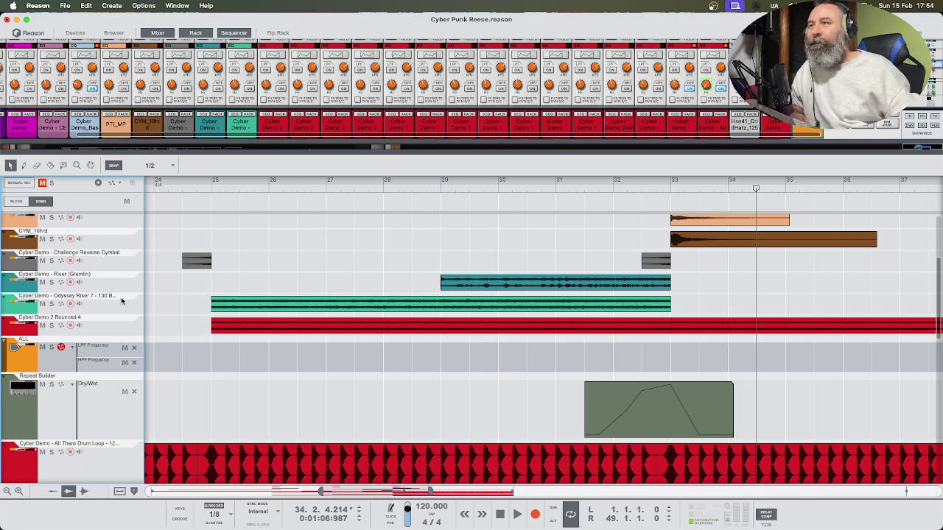
{"action": "scroll", "coordinate": [515, 273], "scroll_direction": "up", "scroll_amount": 5}
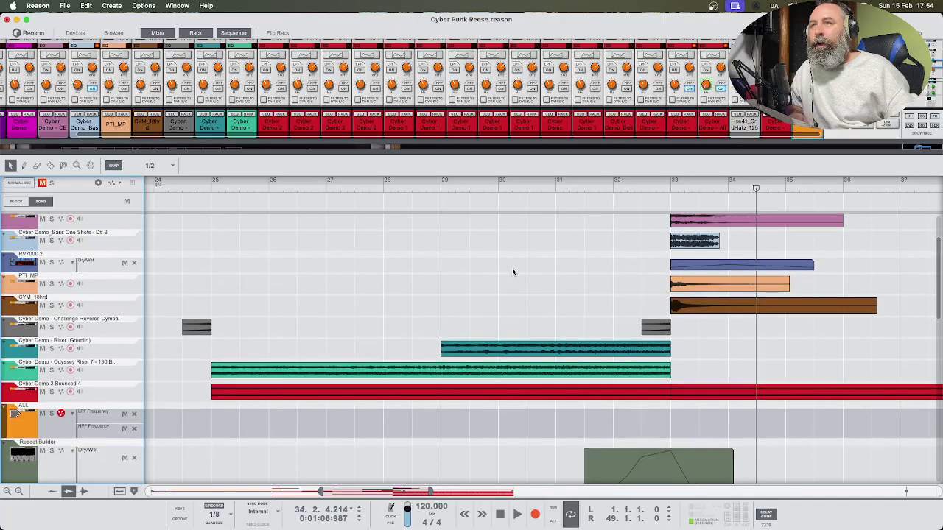
{"action": "scroll", "coordinate": [513, 272], "scroll_direction": "up", "scroll_amount": 1}
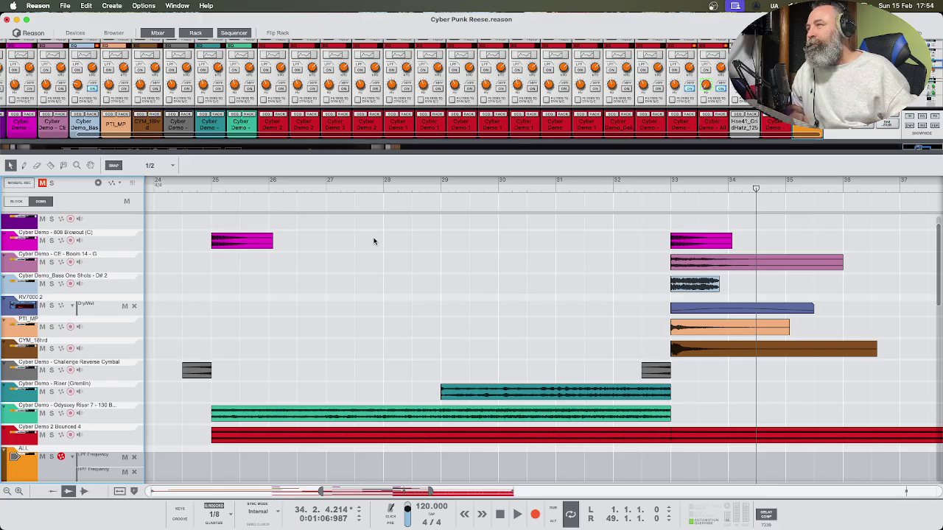
{"action": "scroll", "coordinate": [375, 242], "scroll_direction": "down", "scroll_amount": 1}
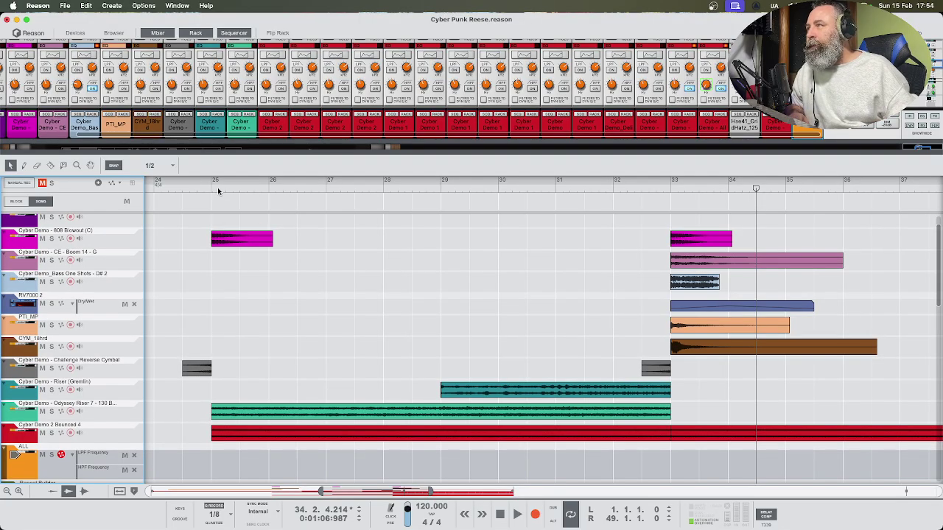
Record LPF Frequency automation on the ALL bus, starting the take at bar 25 and stopping just before bar 35
{"action": "left_click", "coordinate": [211, 190]}
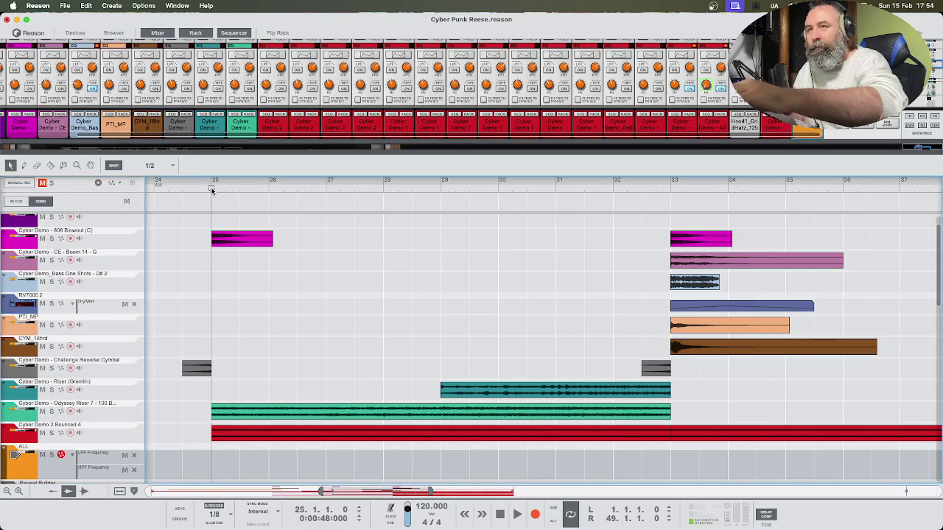
{"action": "scroll", "coordinate": [301, 288], "scroll_direction": "down", "scroll_amount": 2}
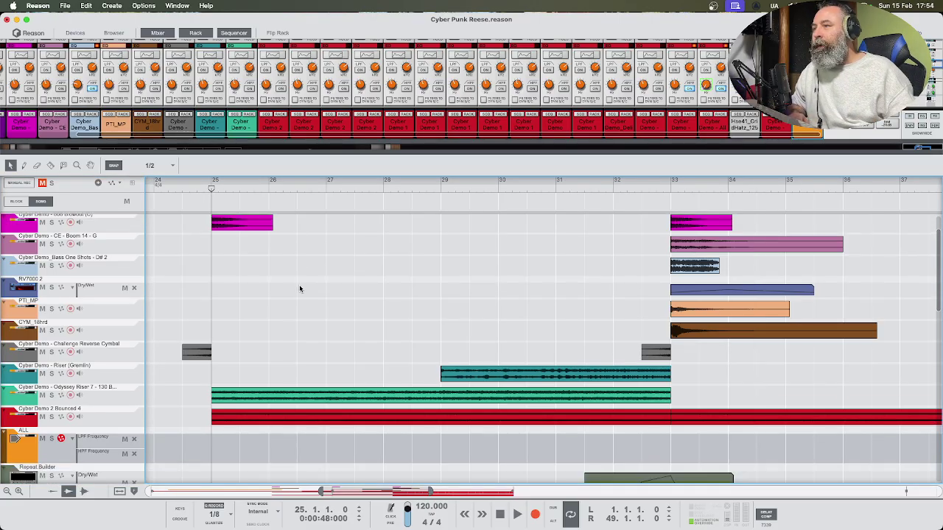
{"action": "scroll", "coordinate": [420, 343], "scroll_direction": "down", "scroll_amount": 1}
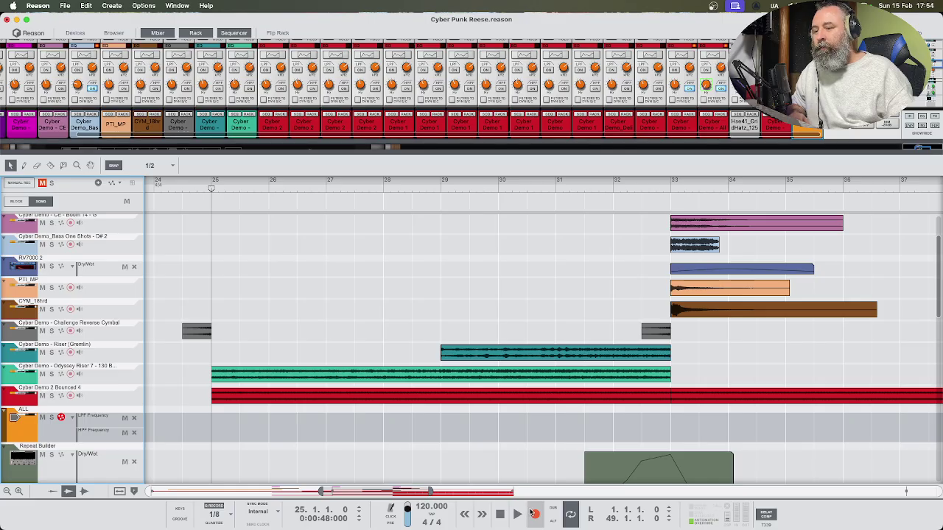
{"action": "left_click", "coordinate": [534, 513]}
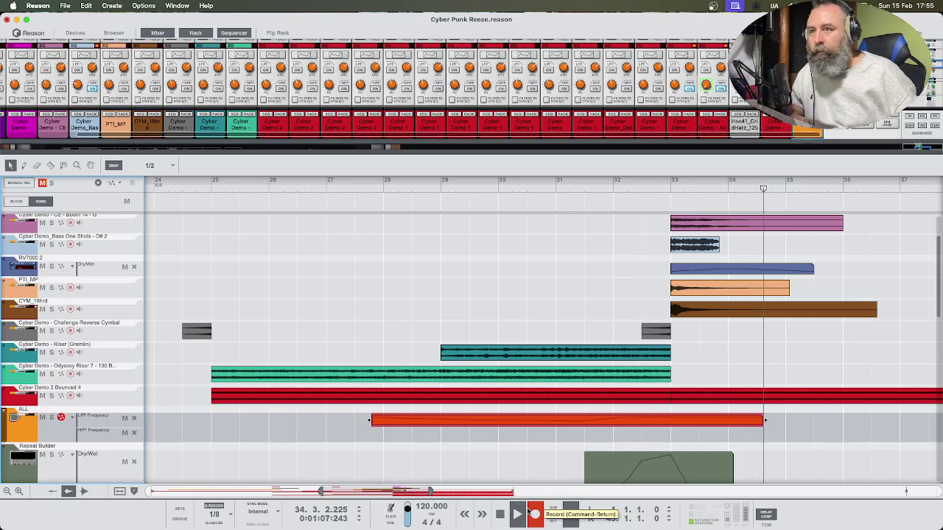
{"action": "key", "text": "space"}
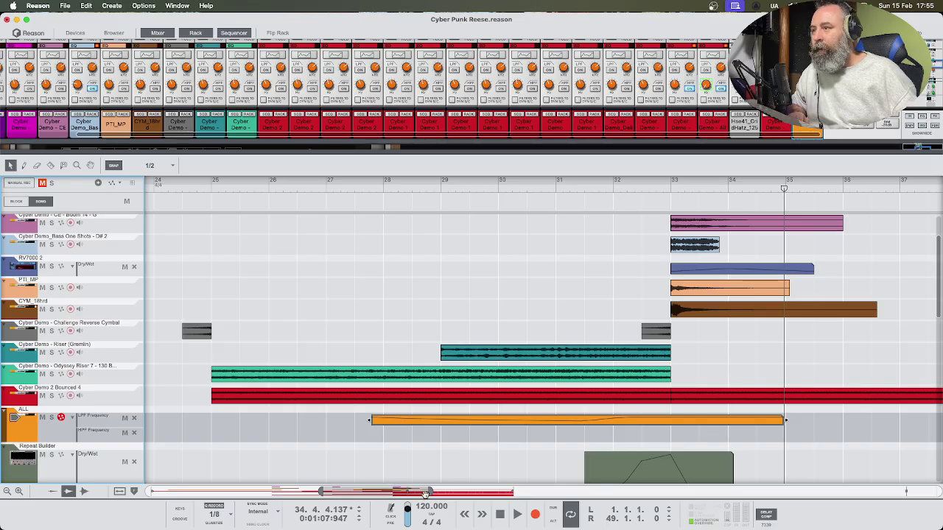
Widen the arrangement view past bar 49, audition the 808 Mob FX 13 clip soloed from bar 41, and unsolo its track
{"action": "left_click_drag", "start_coordinate": [429, 491], "coordinate": [579, 486]}
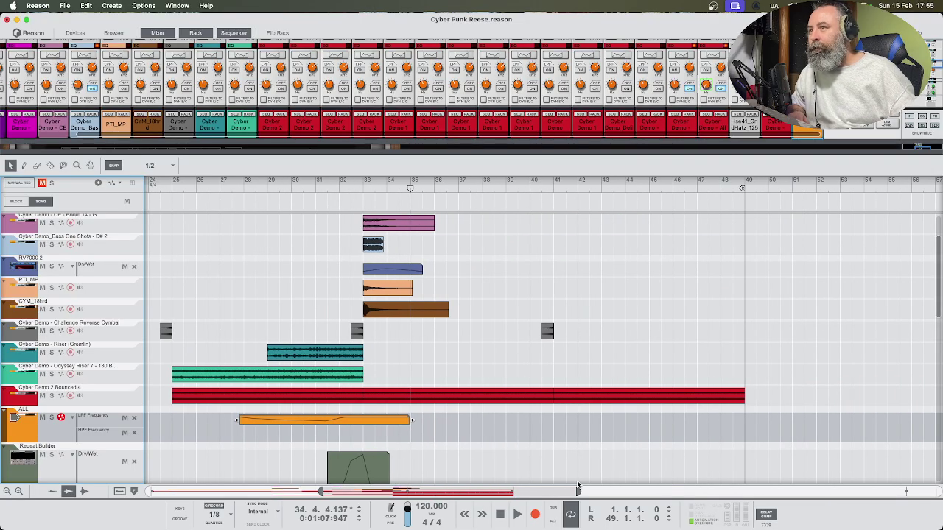
{"action": "left_click", "coordinate": [650, 193]}
{"action": "scroll", "coordinate": [639, 268], "scroll_direction": "up", "scroll_amount": 3}
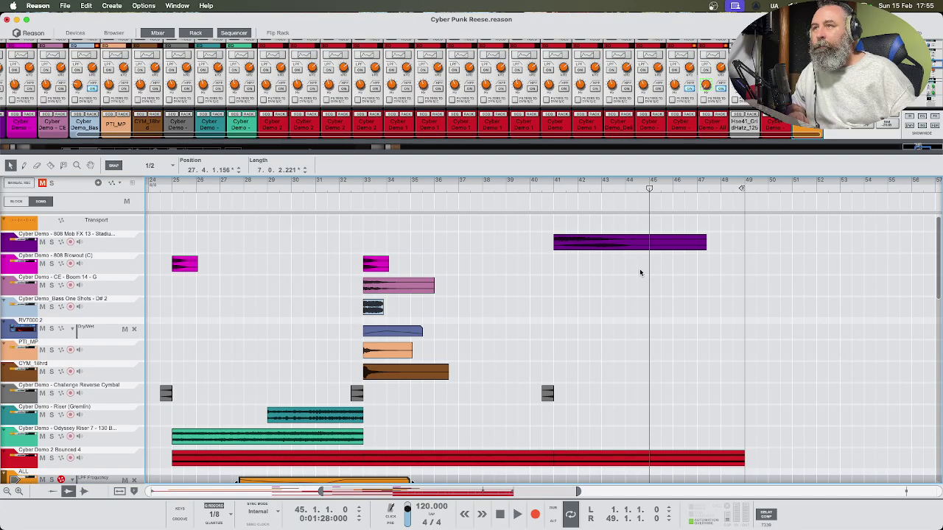
{"action": "left_click", "coordinate": [555, 193]}
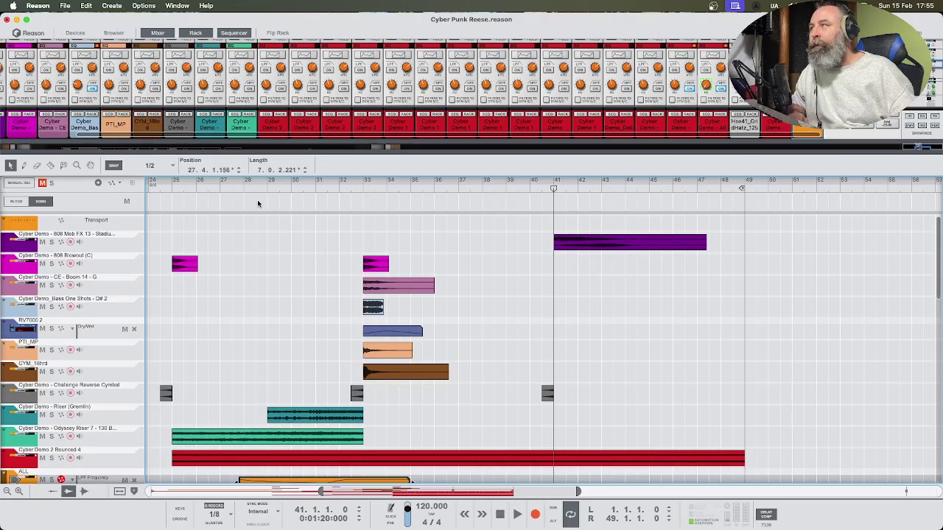
{"action": "left_click", "coordinate": [51, 243]}
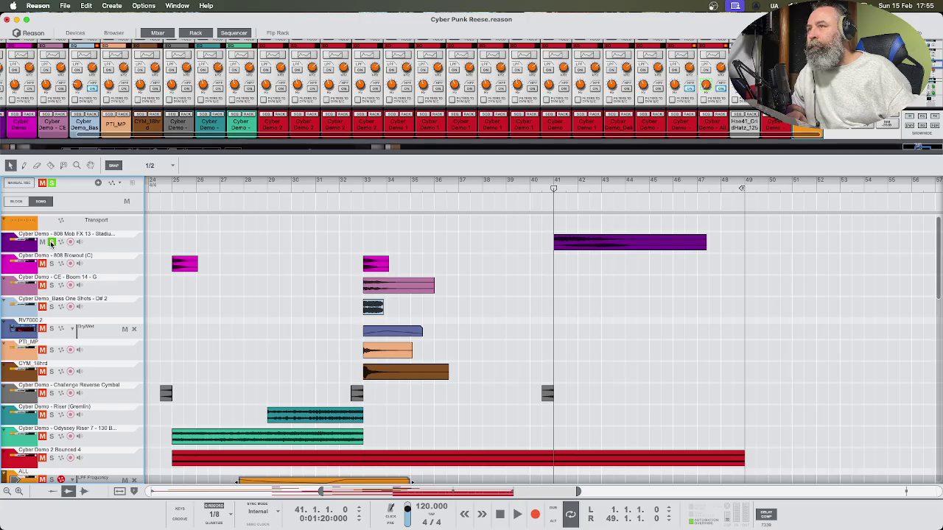
{"action": "key", "text": "space"}
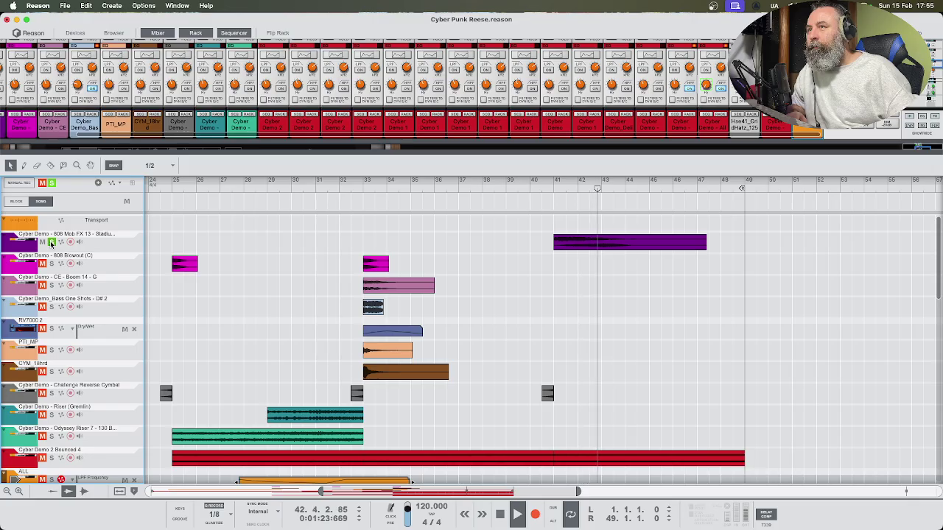
{"action": "key", "text": "space"}
{"action": "left_click", "coordinate": [51, 243]}
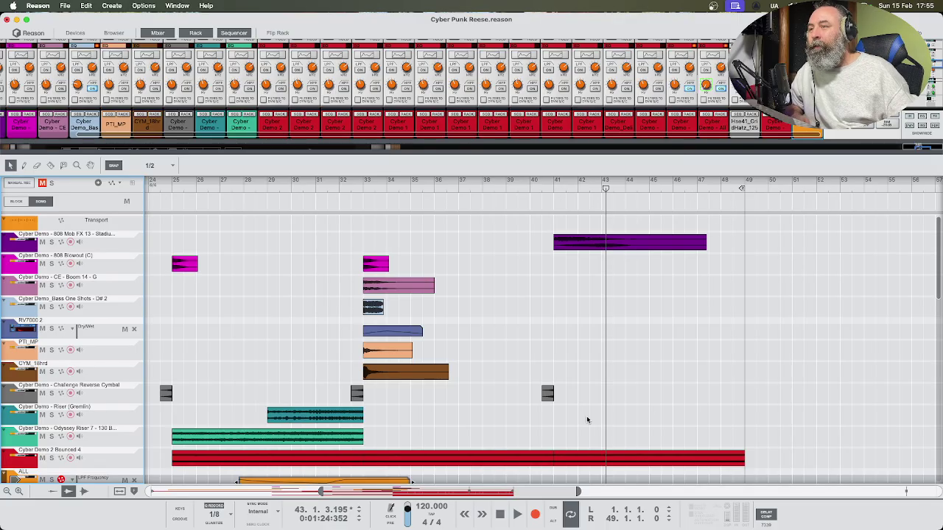
Record HPF Frequency automation on the ALL bus over the closing bars, starting the take at bar 41 and stopping just before bar 49
{"action": "scroll", "coordinate": [588, 375], "scroll_direction": "down", "scroll_amount": 1}
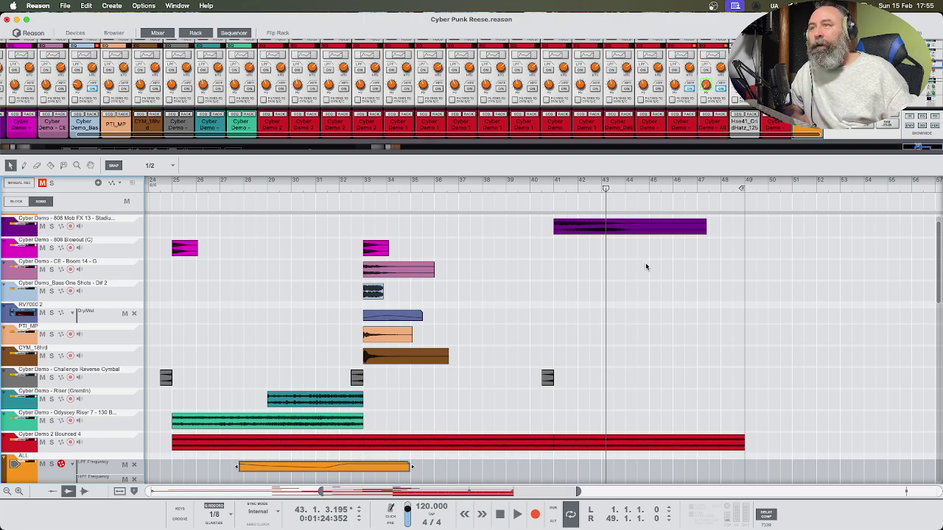
{"action": "left_click_drag", "start_coordinate": [606, 190], "coordinate": [702, 196]}
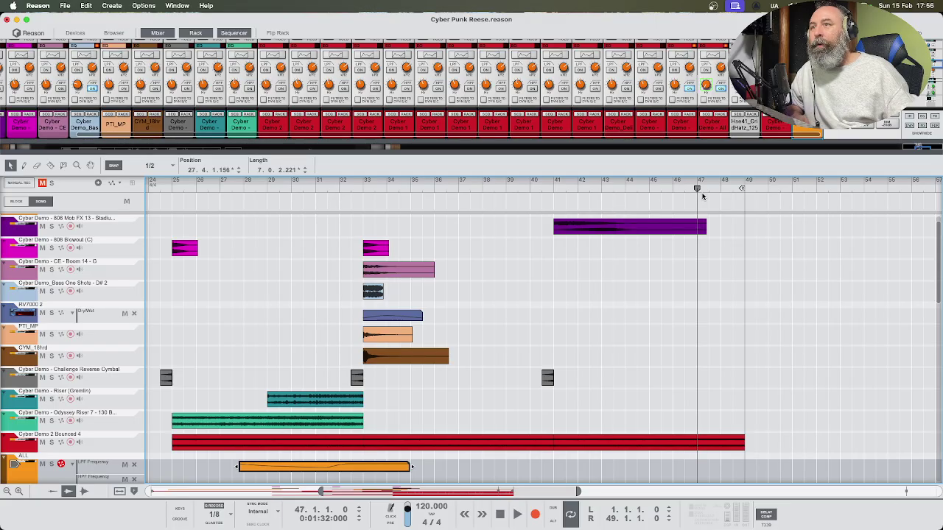
{"action": "left_click_drag", "start_coordinate": [702, 196], "coordinate": [367, 252]}
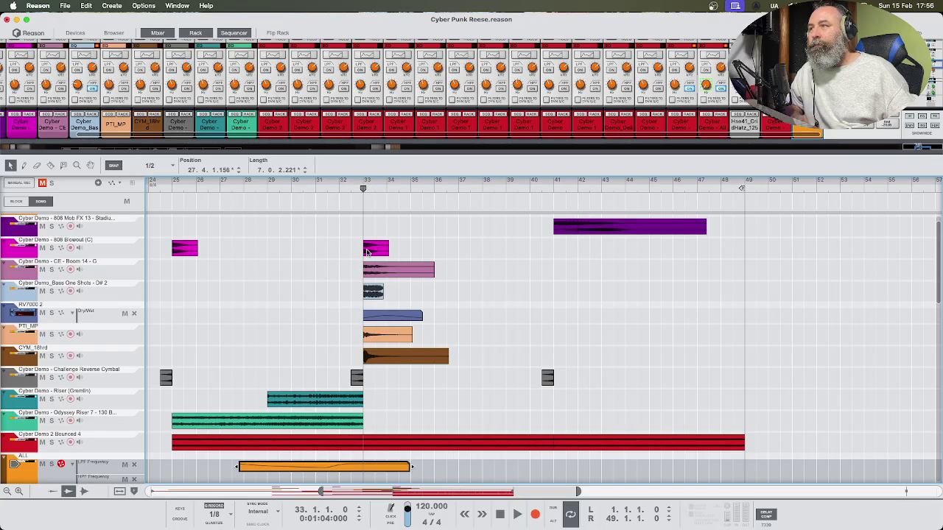
{"action": "left_click", "coordinate": [553, 193]}
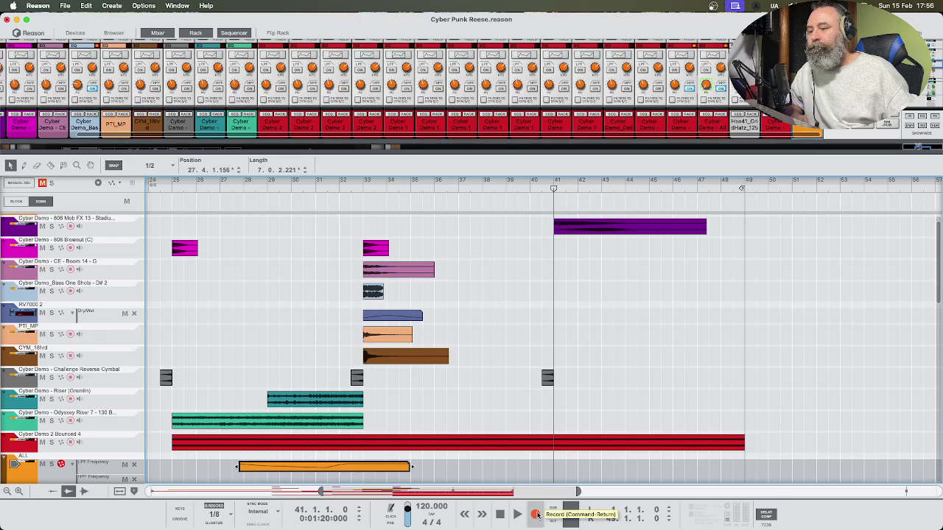
{"action": "left_click", "coordinate": [536, 515]}
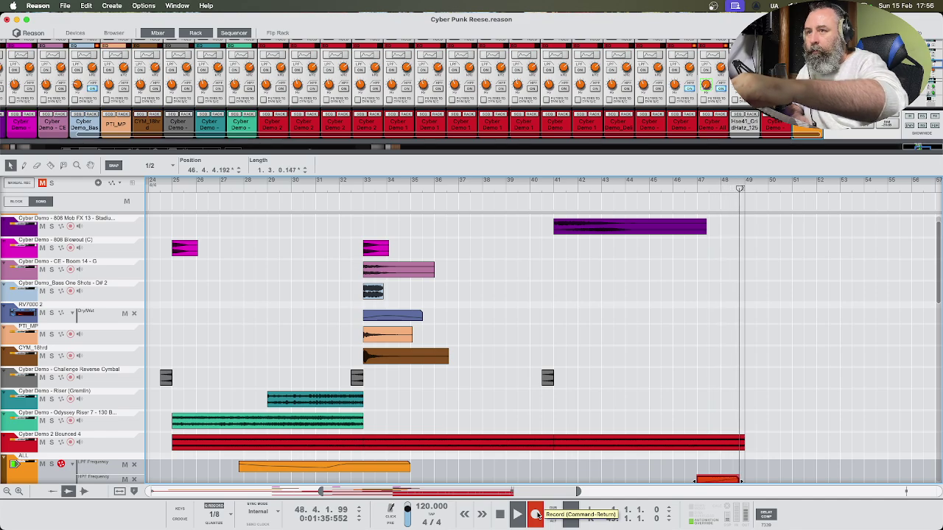
{"action": "key", "text": "space"}
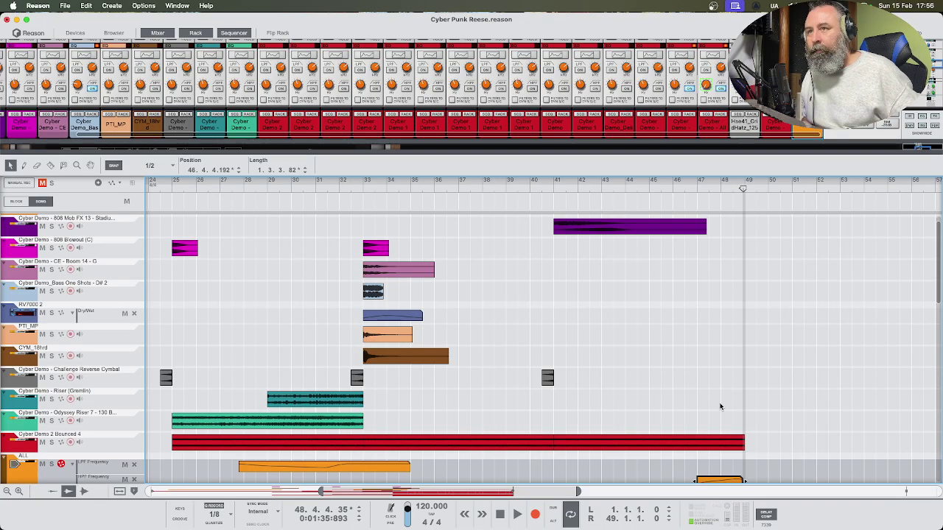
{"action": "scroll", "coordinate": [794, 446], "scroll_direction": "down", "scroll_amount": 2}
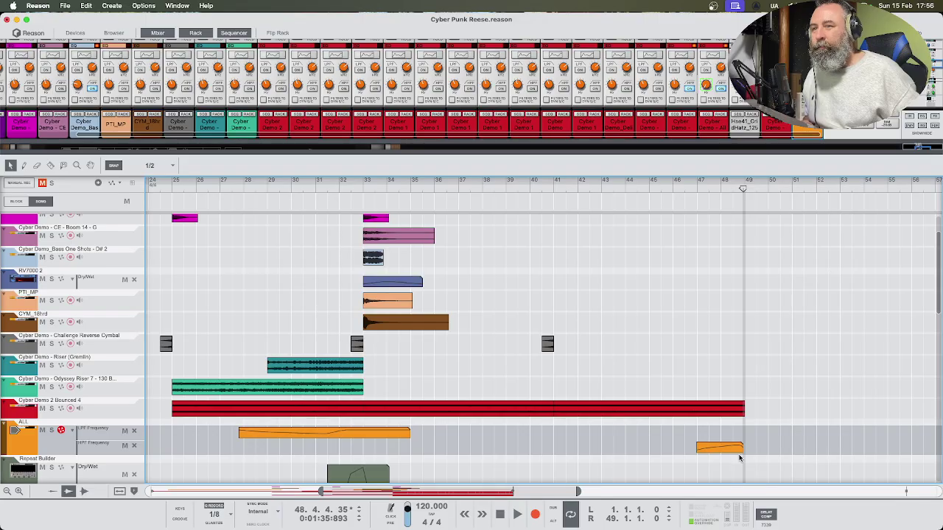
Drop the final HPF Frequency point near bar 49 on the ALL bus to 0, extend its clip to bar 49, and audition from bar 47
{"action": "double_click", "coordinate": [738, 449]}
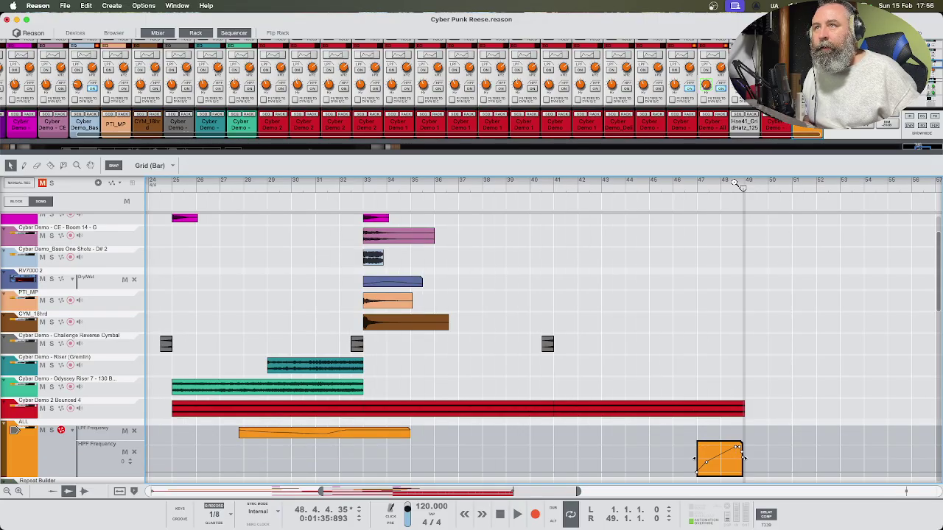
{"action": "left_click_drag", "start_coordinate": [735, 185], "coordinate": [712, 483]}
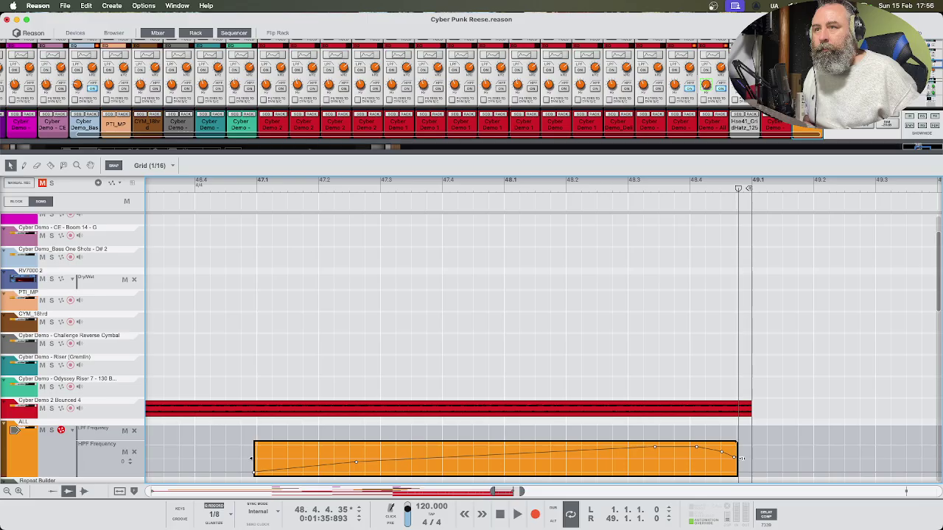
{"action": "mouse_move", "coordinate": [737, 458]}
{"action": "left_mouse_down"}
{"action": "mouse_move", "coordinate": [752, 460]}
{"action": "mouse_move", "coordinate": [737, 477]}
{"action": "left_mouse_up"}
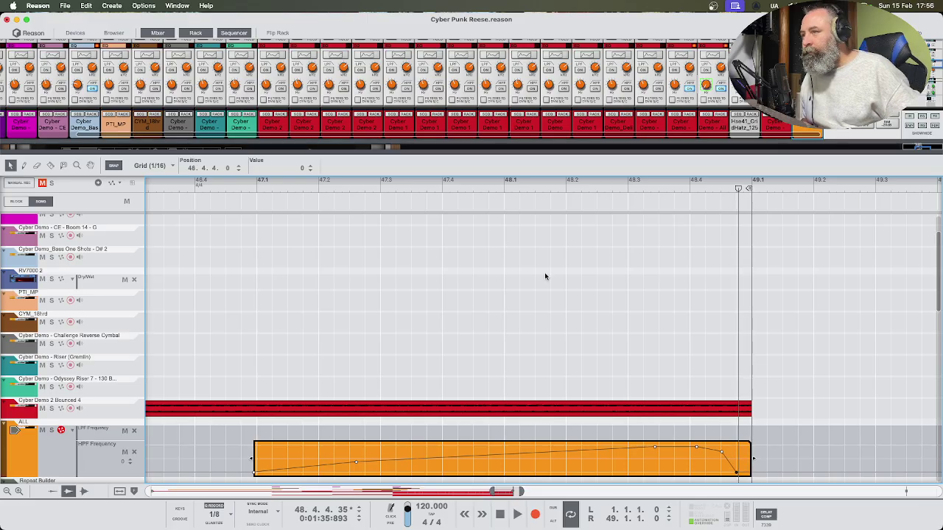
{"action": "left_click", "coordinate": [256, 193]}
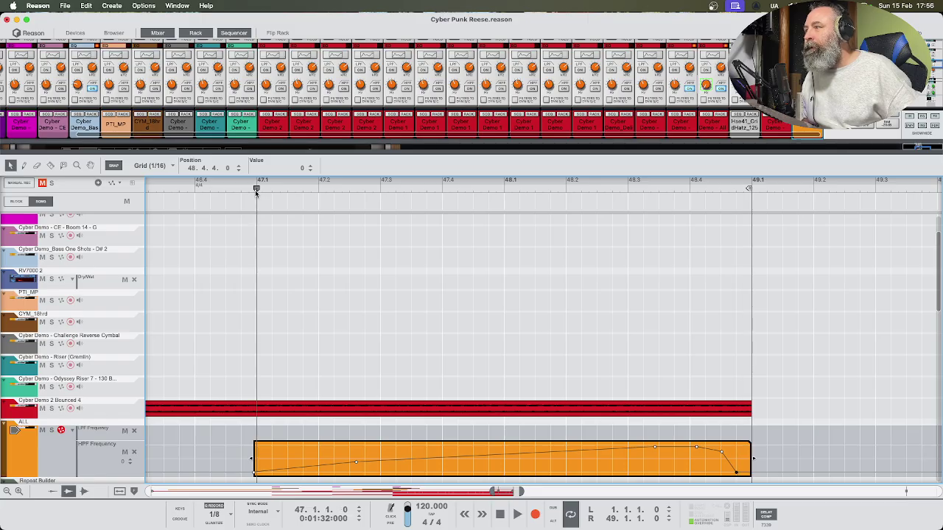
{"action": "key", "text": "space"}
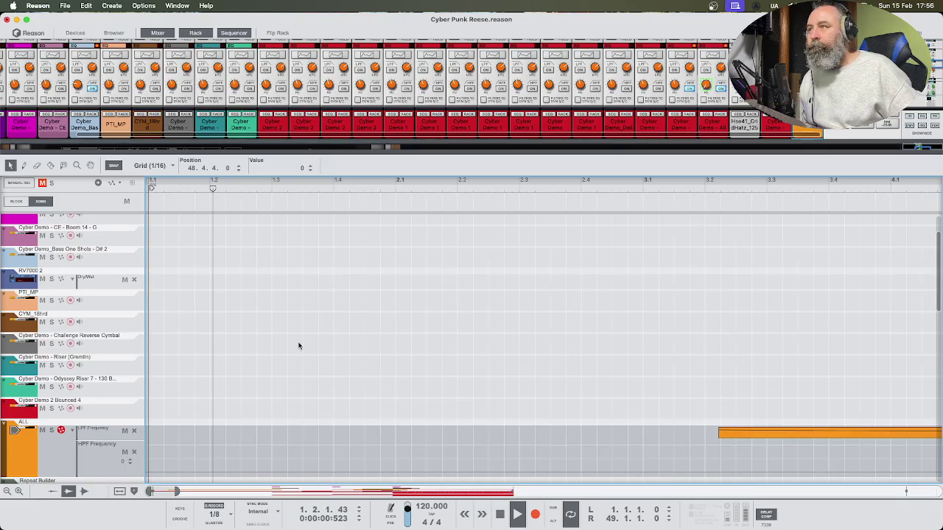
{"action": "left_click_drag", "start_coordinate": [177, 493], "coordinate": [545, 484]}
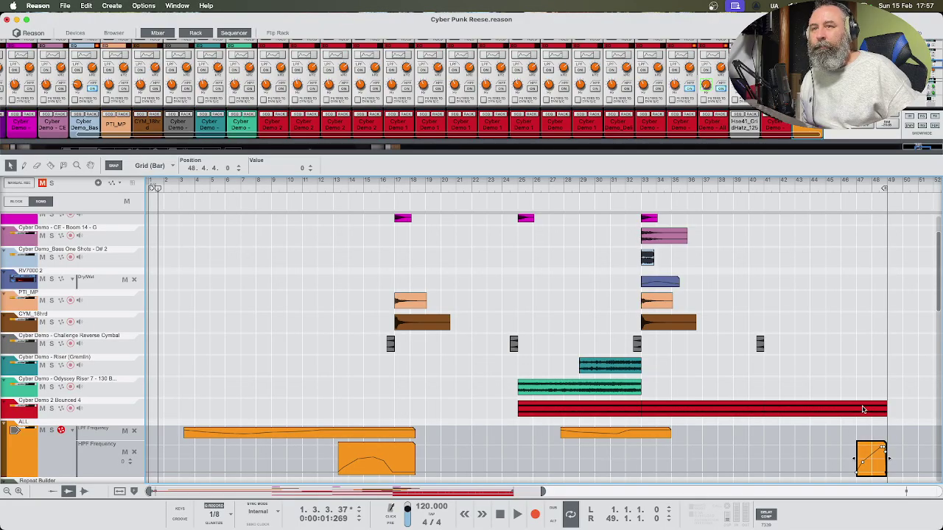
{"action": "left_click", "coordinate": [853, 385]}
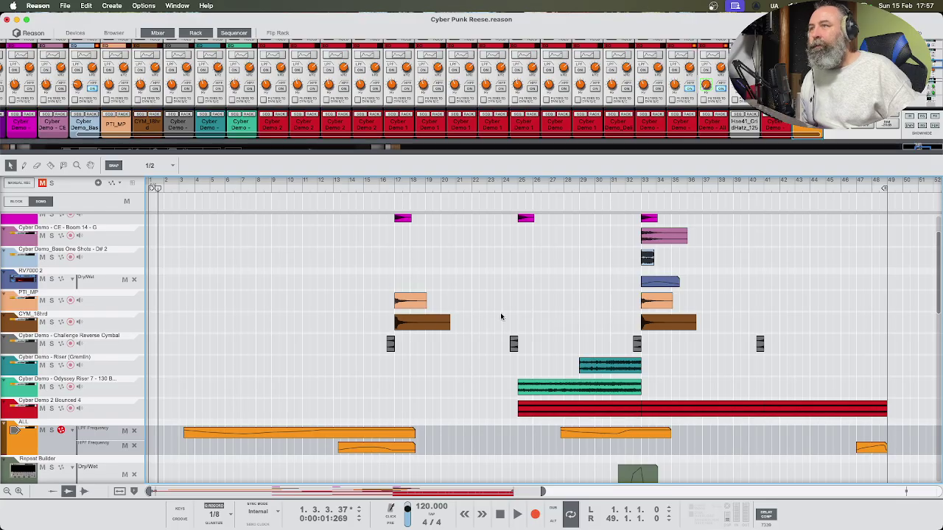
Copy the PTI_MP and CYM_18hrd clips from bar 17 to bar 1 and audition them from the start
{"action": "left_click_drag", "start_coordinate": [378, 291], "coordinate": [165, 308]}
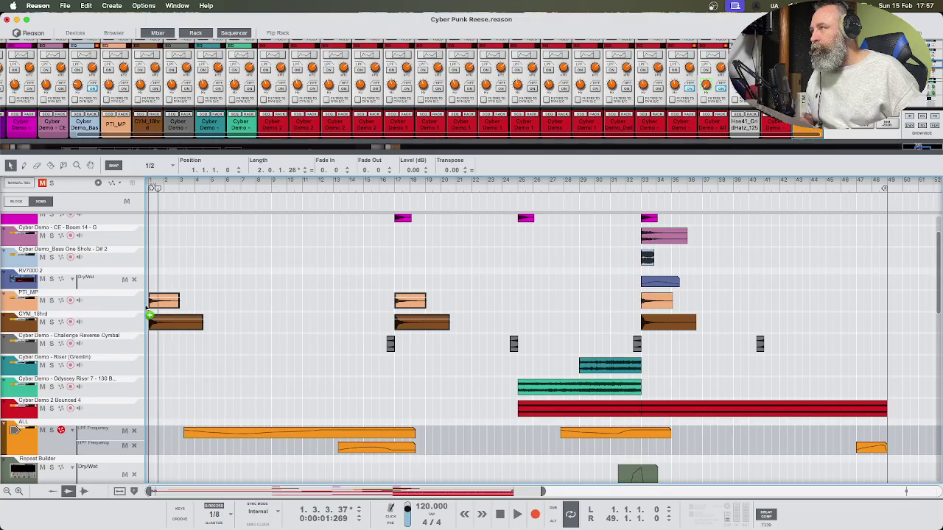
{"action": "left_click", "coordinate": [177, 190]}
{"action": "key", "text": "Home"}
{"action": "key", "text": "space"}
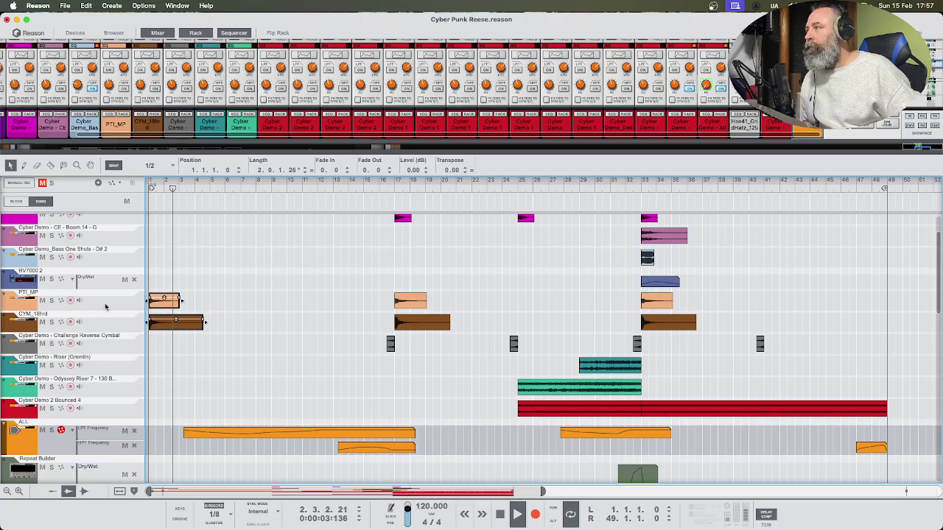
{"action": "key", "text": "space"}
Try transposing the CYM_18hrd clip at bar 1 to -1 and -7, auditioning each setting from the start
{"action": "key", "text": "Down"}
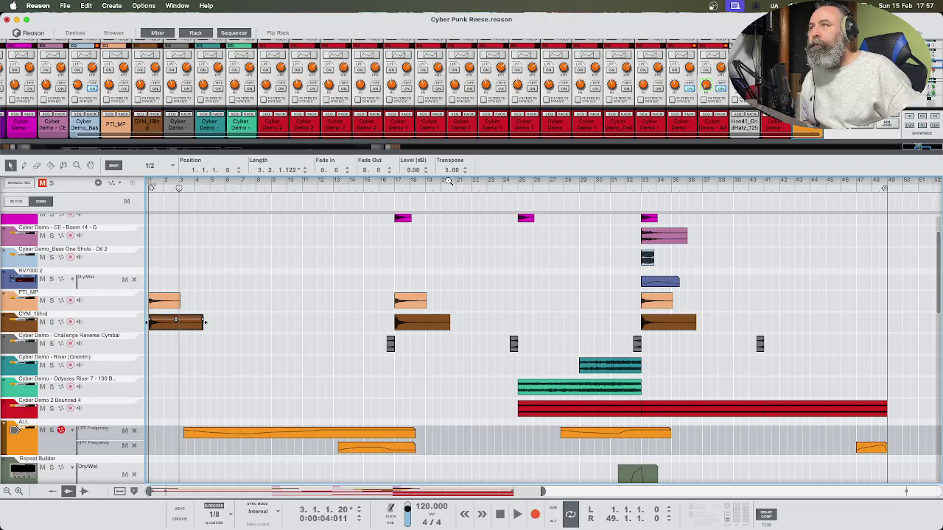
{"action": "left_click_drag", "start_coordinate": [451, 170], "coordinate": [449, 185]}
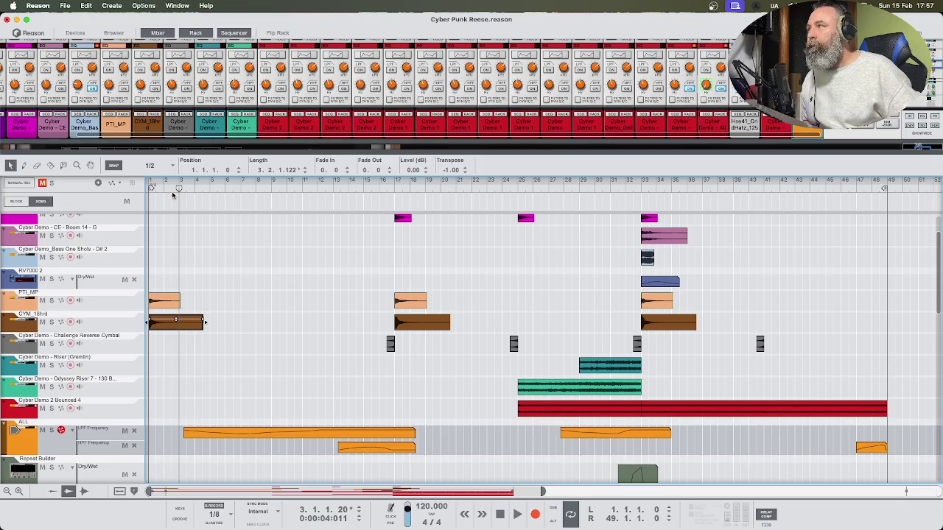
{"action": "left_click_drag", "start_coordinate": [173, 193], "coordinate": [95, 196]}
{"action": "key", "text": "space"}
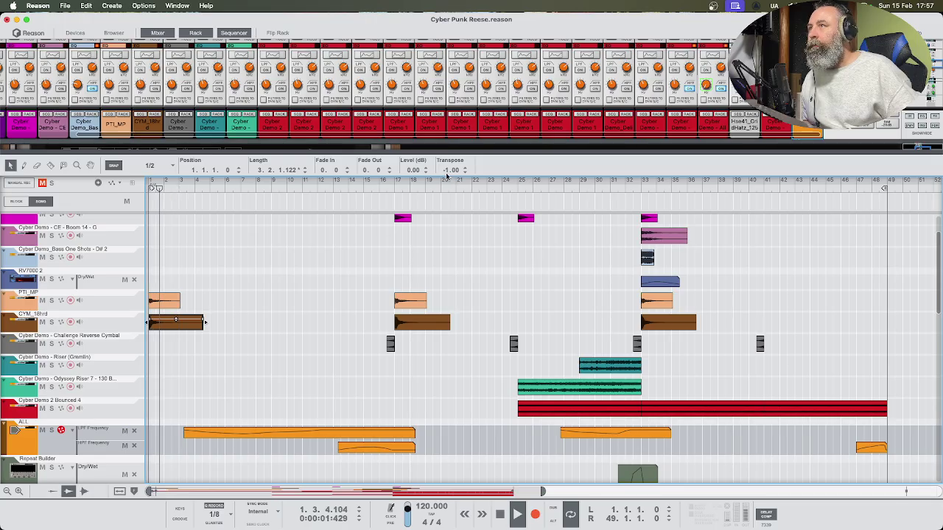
{"action": "left_click_drag", "start_coordinate": [447, 175], "coordinate": [442, 193]}
{"action": "key", "text": "space"}
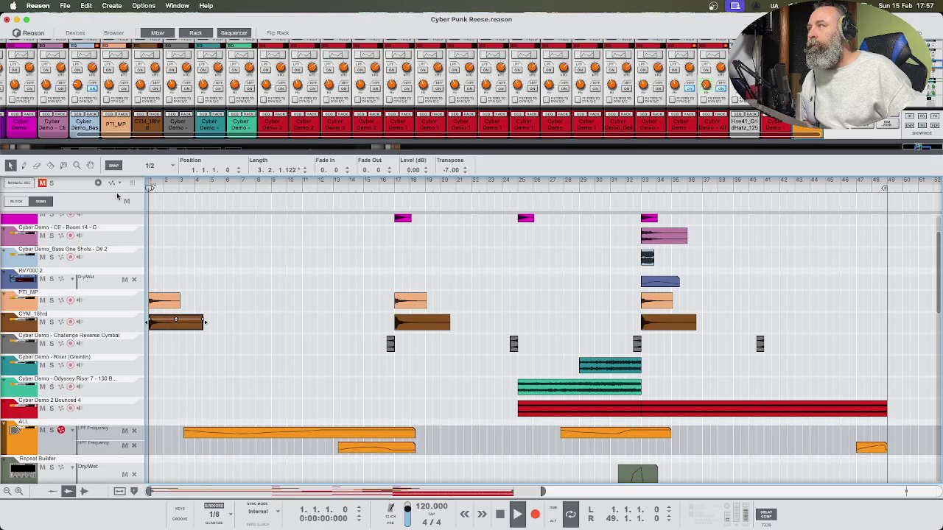
{"action": "key", "text": "space"}
{"action": "key", "text": "space"}
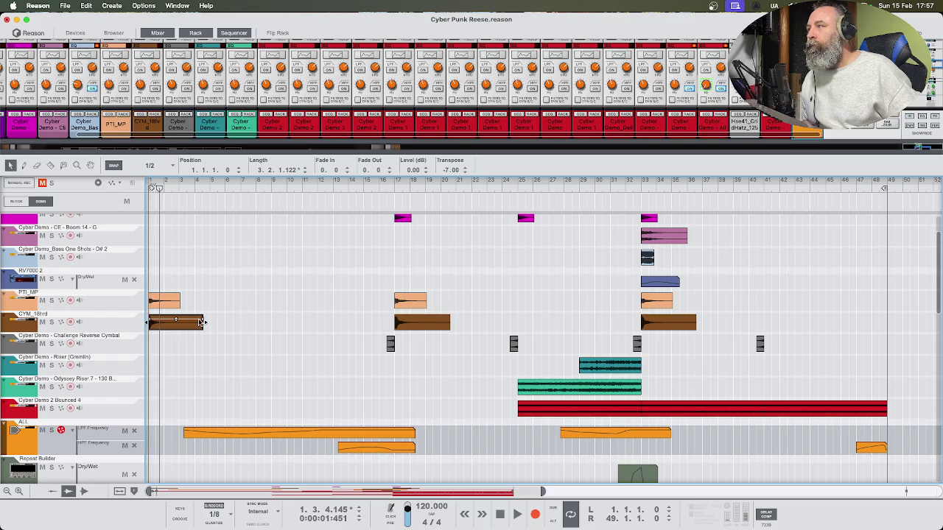
Give the CYM_18hrd clip at bar 1 a full-length fade-out and set its transpose to -2, auditioning the changes
{"action": "left_click_drag", "start_coordinate": [202, 322], "coordinate": [98, 319]}
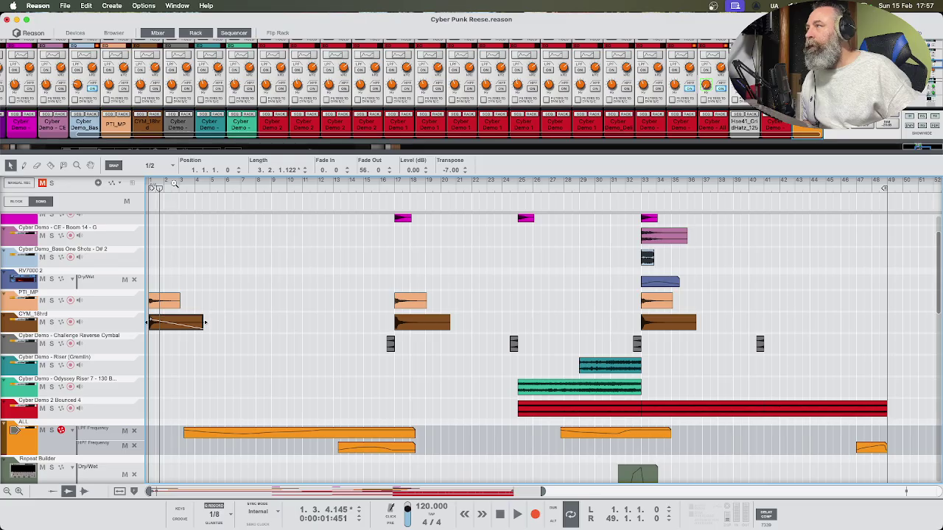
{"action": "key", "text": "space"}
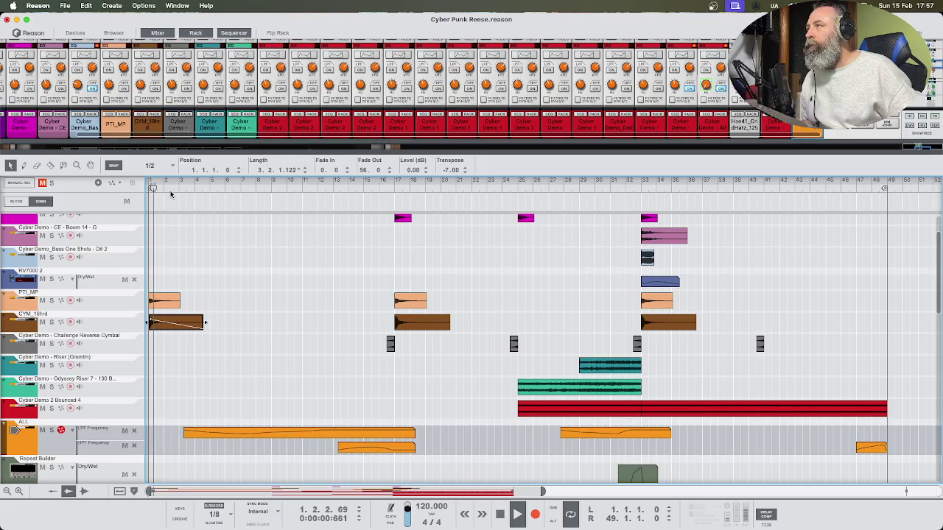
{"action": "key", "text": "space"}
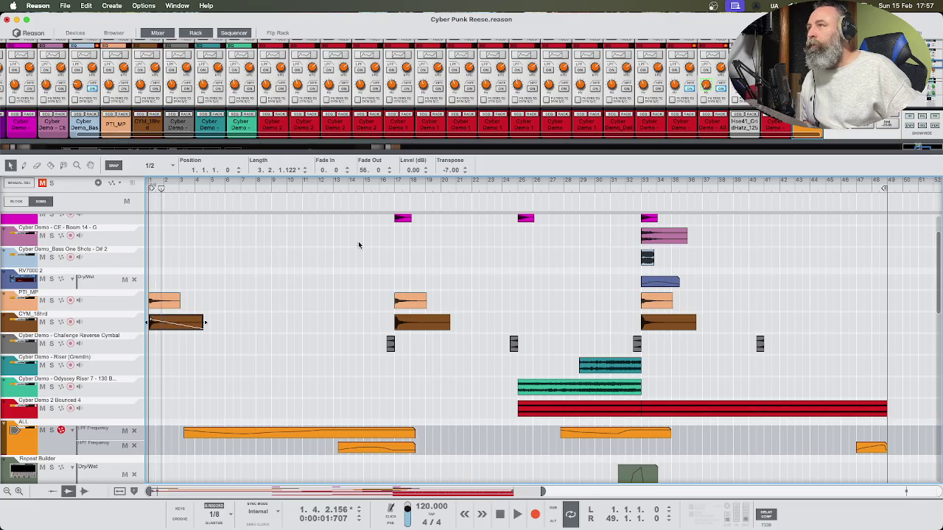
{"action": "double_click", "coordinate": [448, 169]}
{"action": "type", "text": "-2"}
{"action": "key", "text": "Return"}
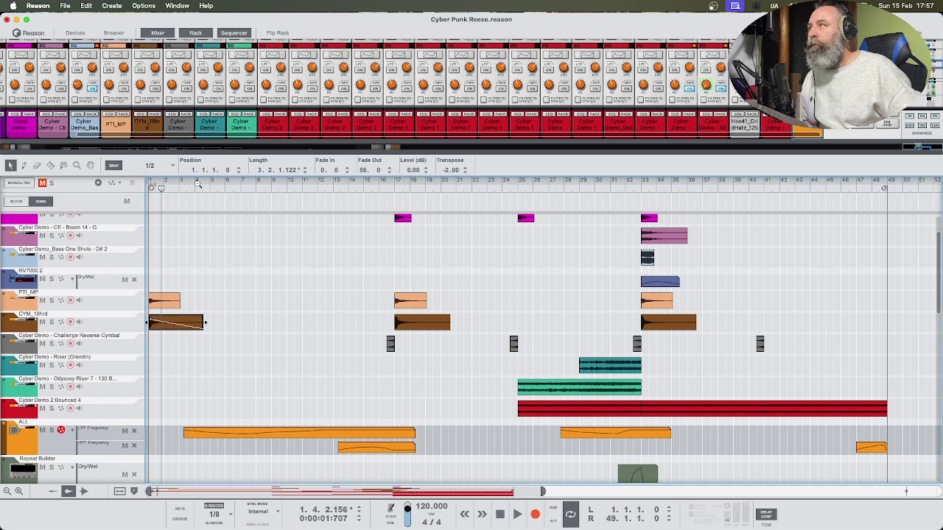
{"action": "key", "text": "space"}
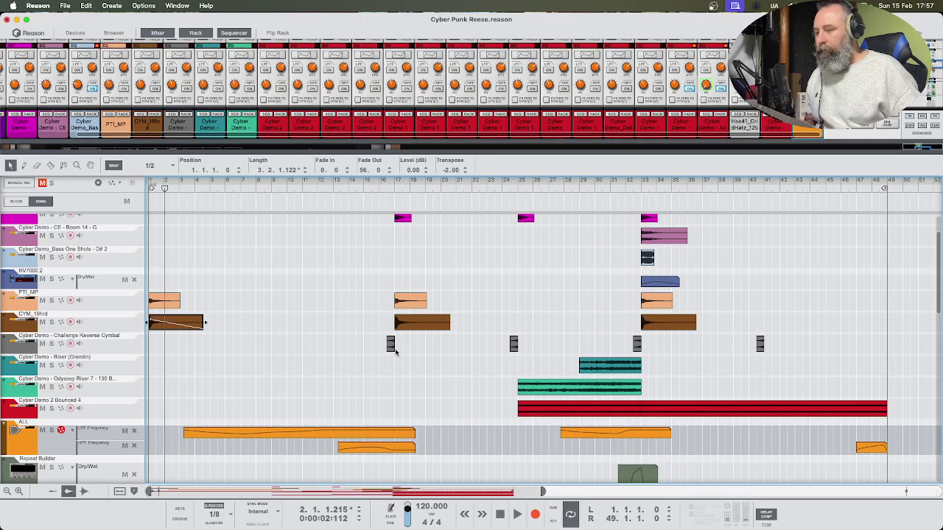
Copy the Challenge Reverse Cymbal clip from before bar 17 to position 48.3.1 and audition the loop back to bar 1
{"action": "left_click_drag", "start_coordinate": [392, 352], "coordinate": [885, 352]}
{"action": "left_click", "coordinate": [879, 190]}
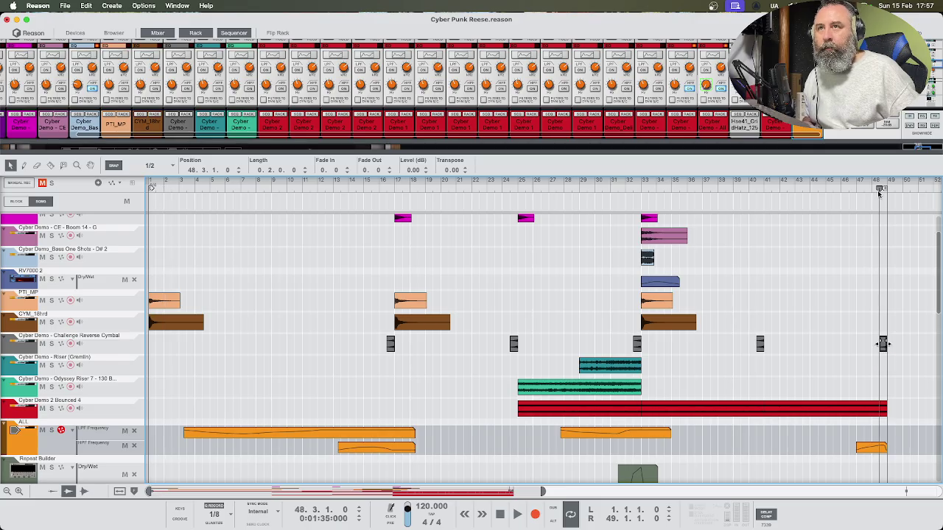
{"action": "key", "text": "space"}
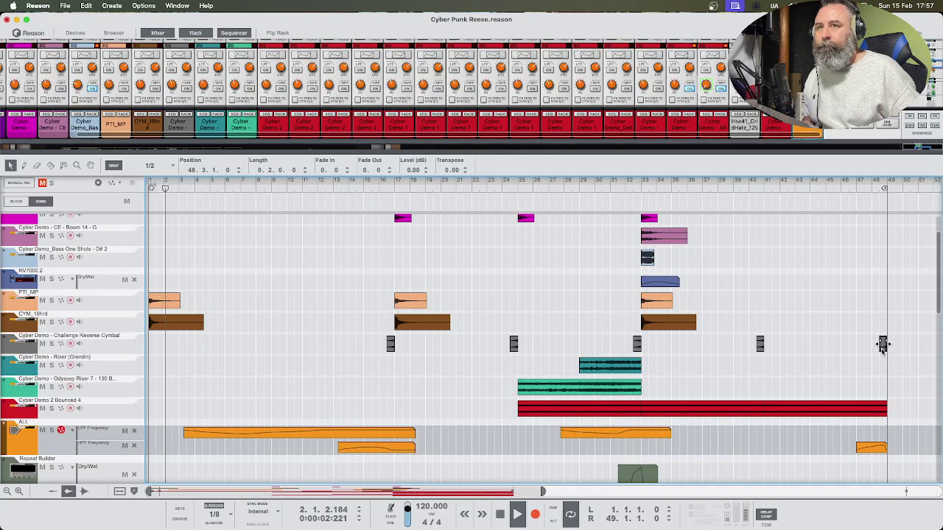
{"action": "left_click", "coordinate": [881, 194]}
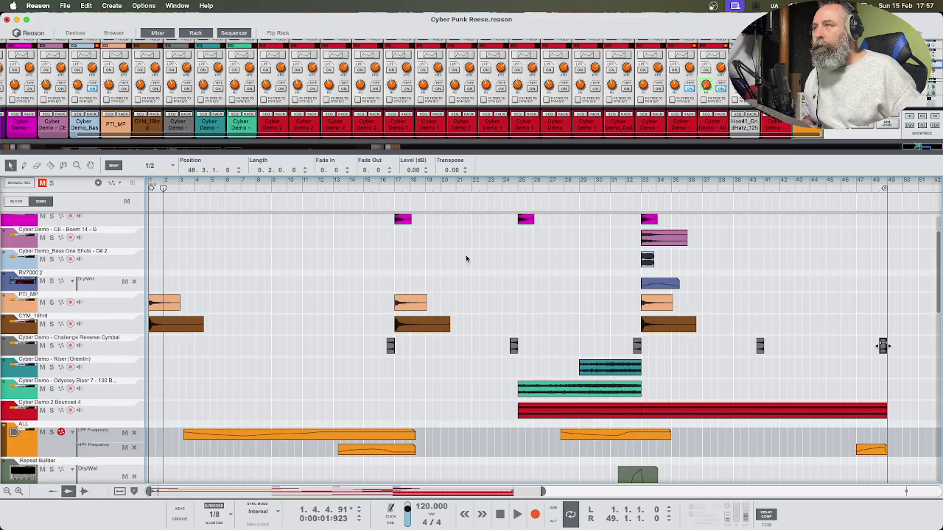
Copy the 808 Blowout clip from bar 17 to bar 1 and audition it from the start
{"action": "scroll", "coordinate": [453, 257], "scroll_direction": "up", "scroll_amount": 1}
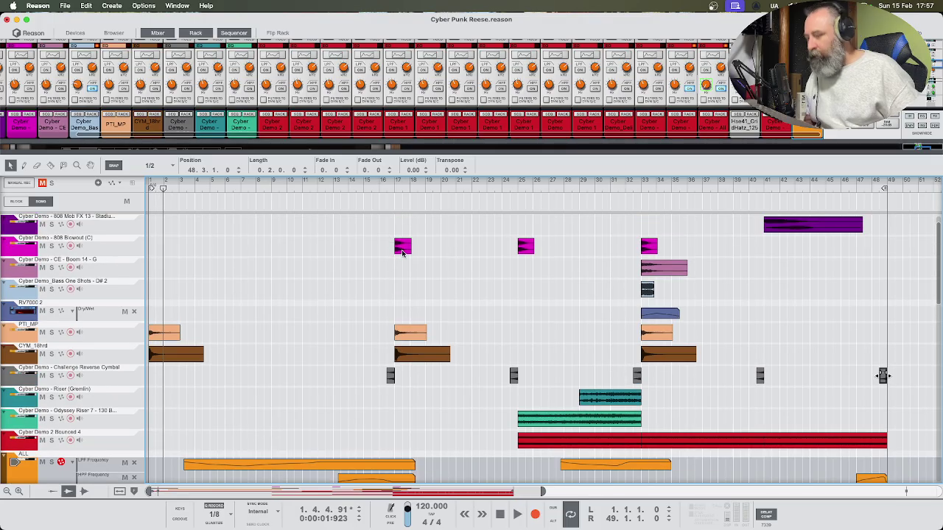
{"action": "left_click_drag", "start_coordinate": [403, 249], "coordinate": [156, 247]}
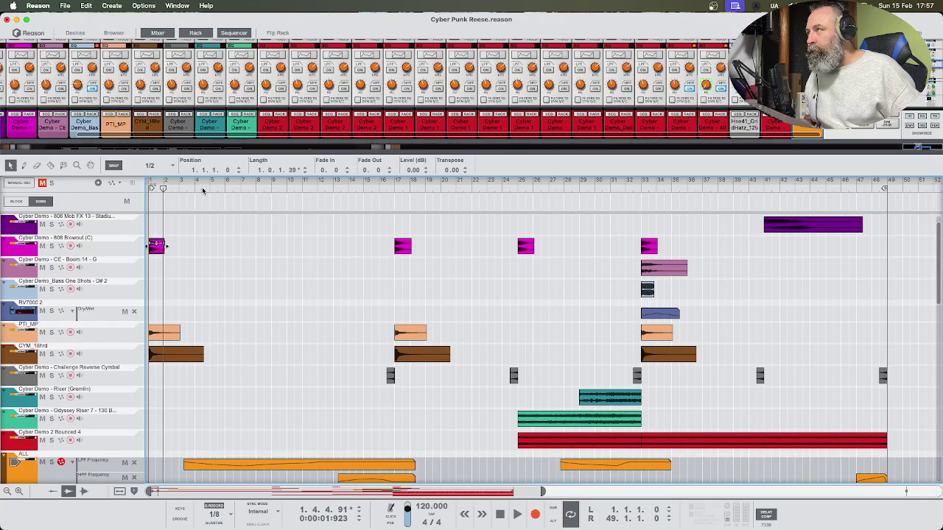
{"action": "key", "text": "Return"}
{"action": "key", "text": "space"}
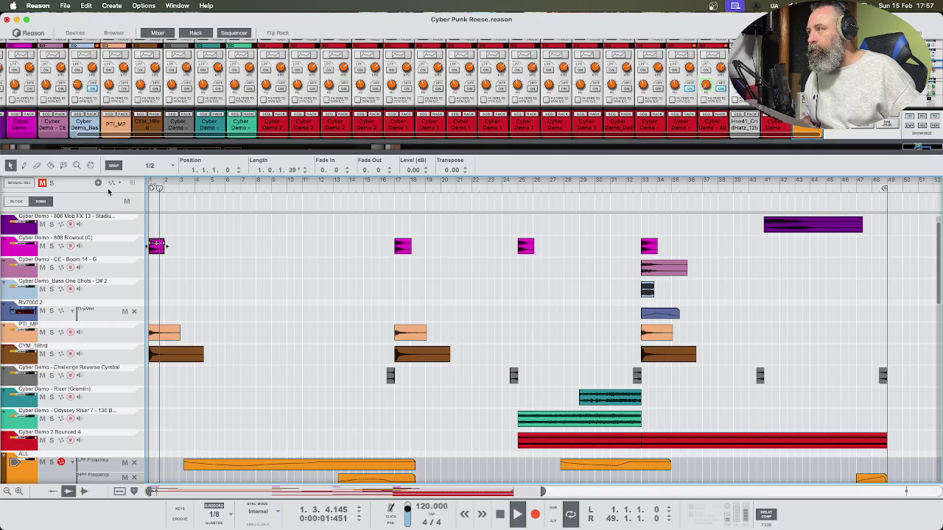
{"action": "scroll", "coordinate": [443, 246], "scroll_direction": "up", "scroll_amount": 1}
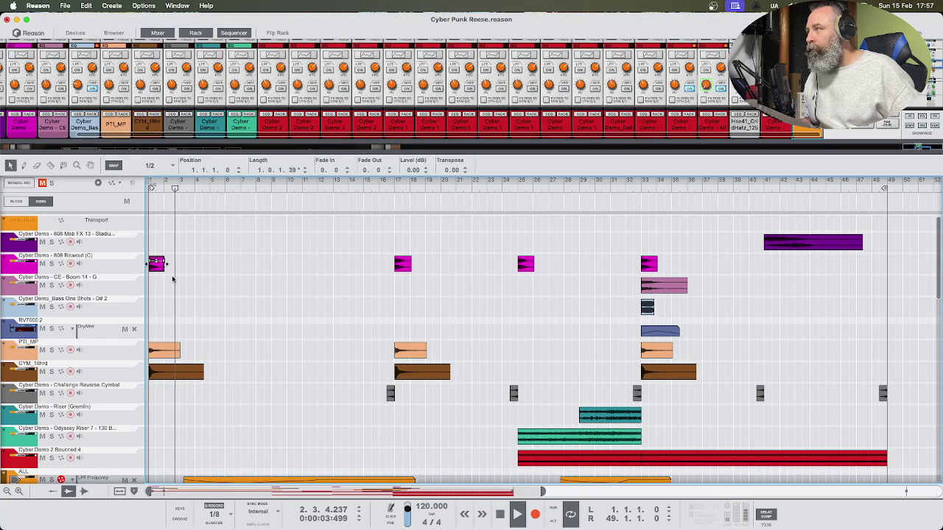
{"action": "key", "text": "space"}
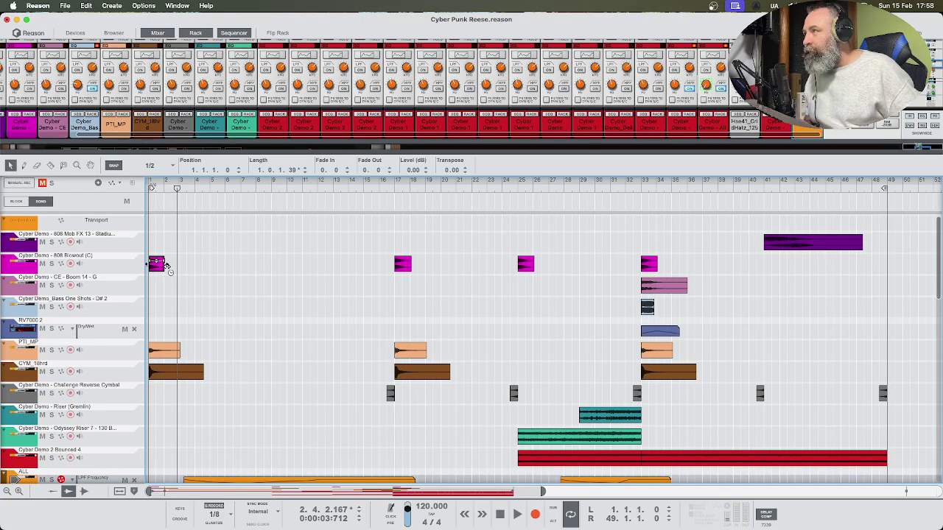
Try lengthening the 808 Blowout clip at bar 1 to 1.2.0.0, audition it, and undo the change
{"action": "left_click_drag", "start_coordinate": [169, 269], "coordinate": [174, 266]}
{"action": "left_click_drag", "start_coordinate": [171, 184], "coordinate": [147, 187]}
{"action": "key", "text": "space"}
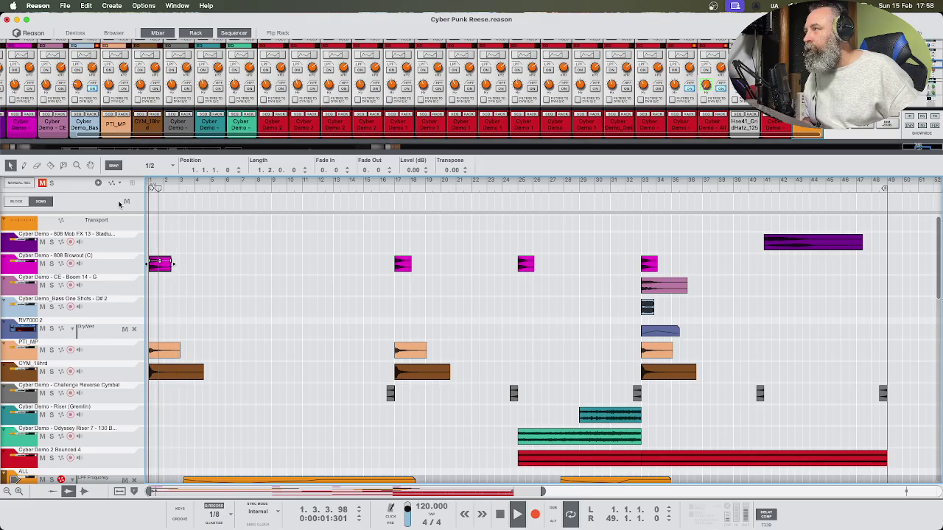
{"action": "key", "text": "super+z"}
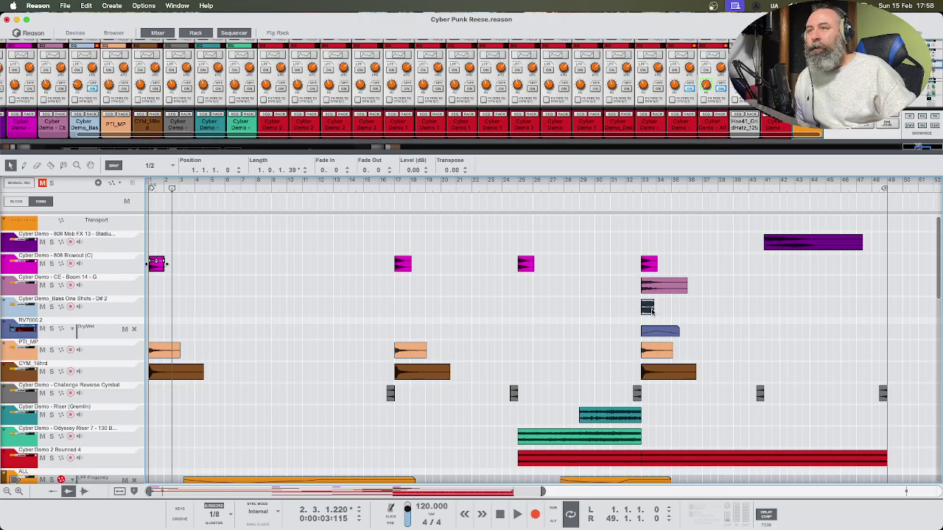
Try a copy of the bar 33 Bass One Shots clip at bar 1, audition it, and delete the copy
{"action": "left_click_drag", "start_coordinate": [651, 311], "coordinate": [139, 316]}
{"action": "key", "text": "space"}
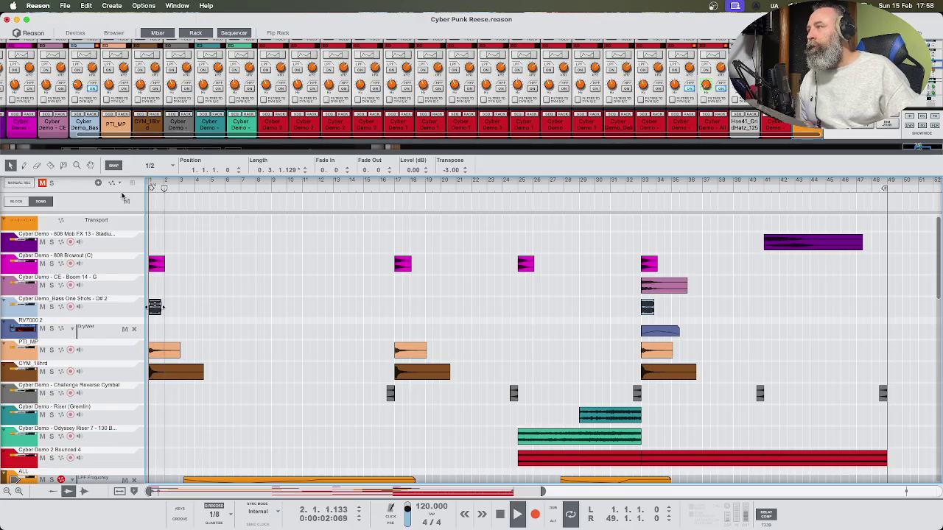
{"action": "key", "text": "space"}
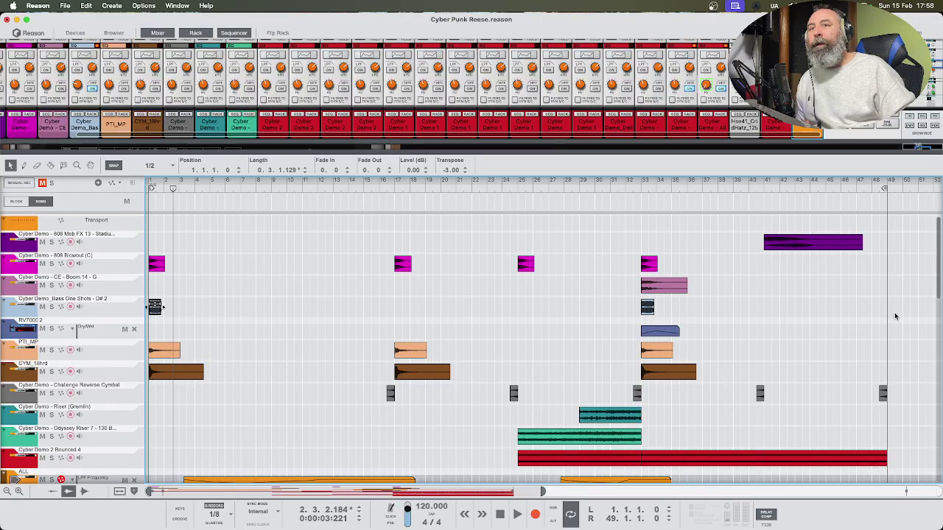
{"action": "left_click", "coordinate": [187, 310]}
{"action": "left_click", "coordinate": [155, 308]}
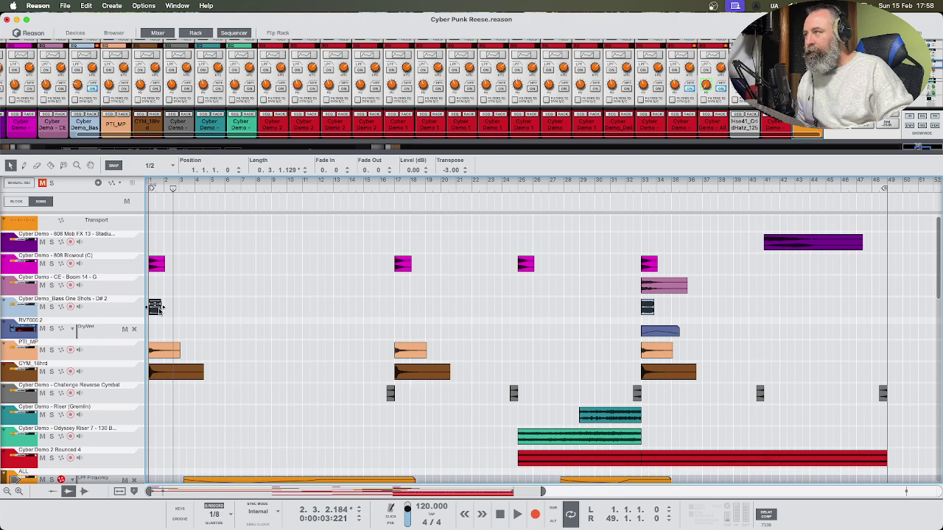
{"action": "key", "text": "Delete"}
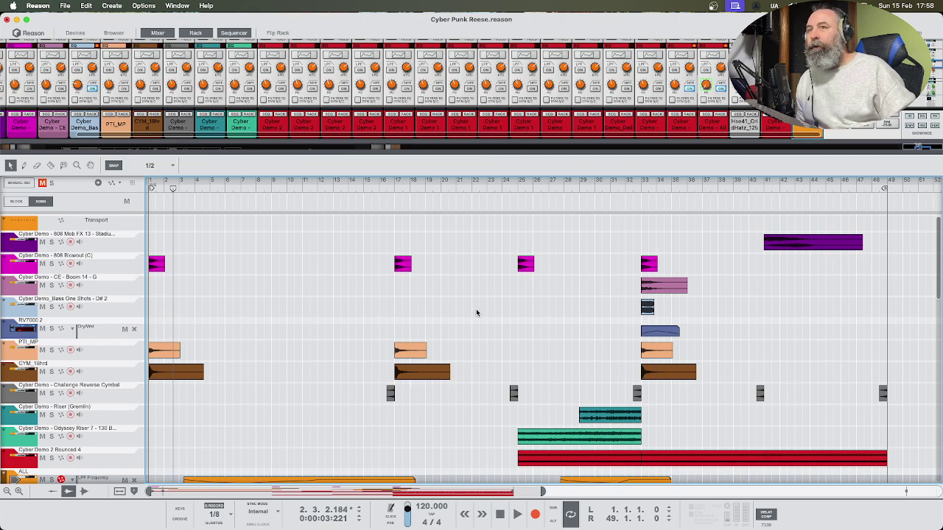
Enlarge the sequencer area, look over the automation and drum tracks, and play the whole arrangement from bar 1
{"action": "left_click_drag", "start_coordinate": [587, 150], "coordinate": [572, 103]}
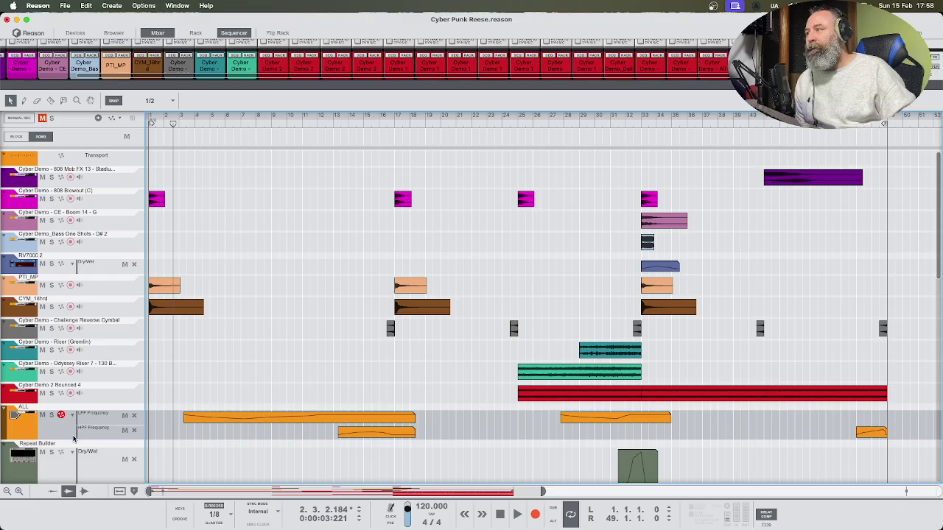
{"action": "scroll", "coordinate": [586, 434], "scroll_direction": "down", "scroll_amount": 1}
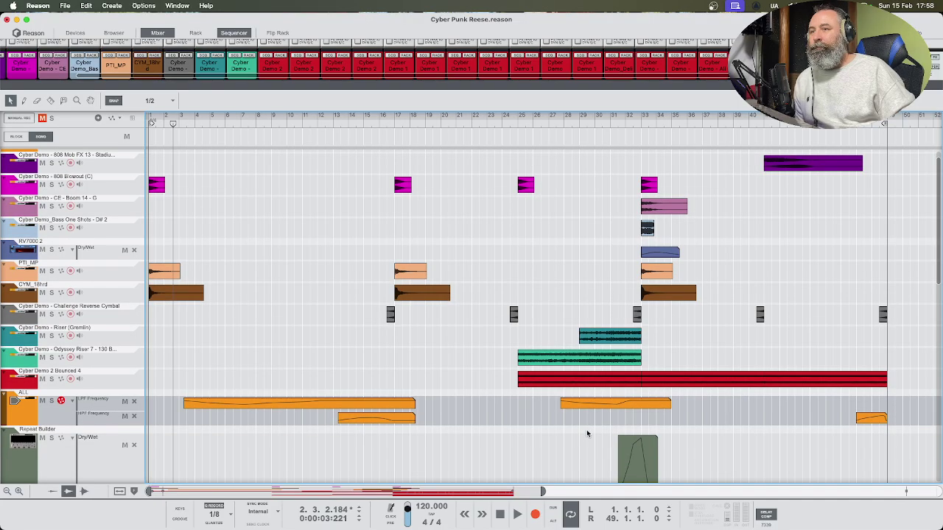
{"action": "scroll", "coordinate": [598, 420], "scroll_direction": "down", "scroll_amount": 2}
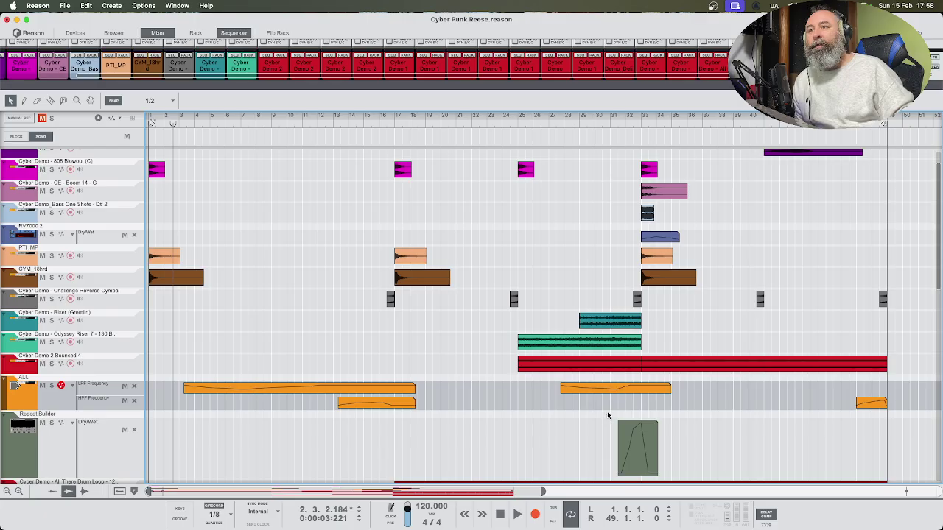
{"action": "scroll", "coordinate": [541, 391], "scroll_direction": "down", "scroll_amount": 5}
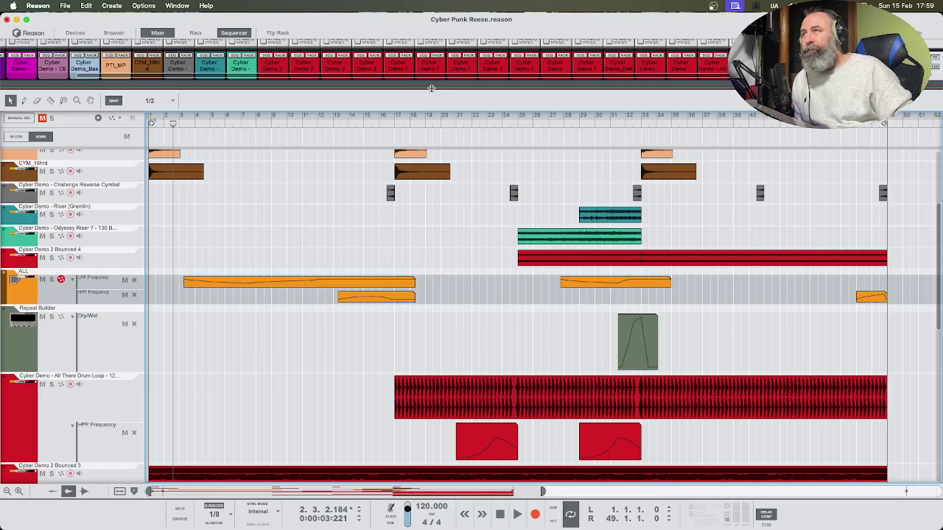
{"action": "left_click_drag", "start_coordinate": [432, 88], "coordinate": [436, 84]}
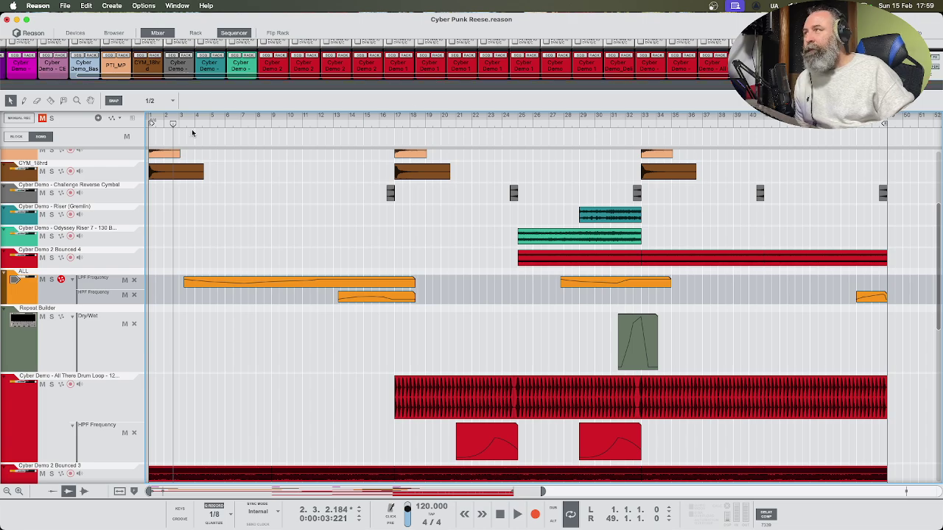
{"action": "left_click", "coordinate": [145, 127]}
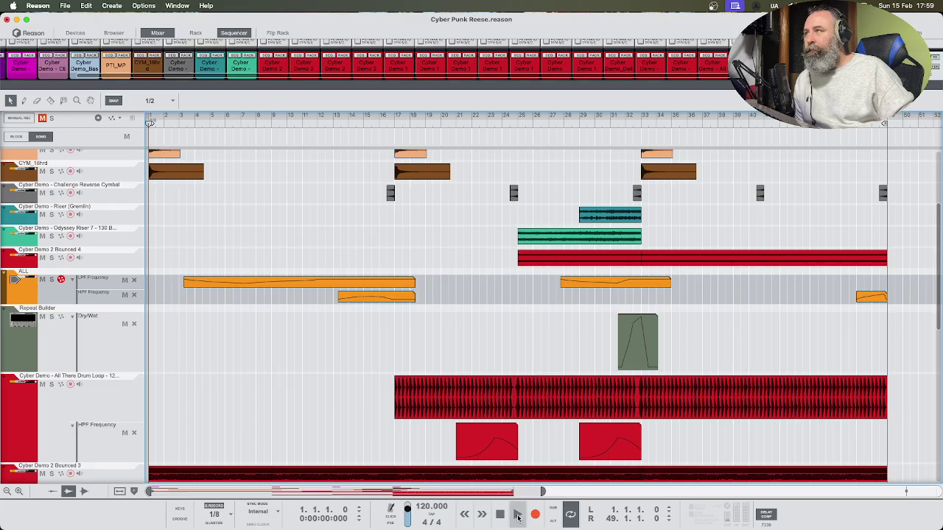
{"action": "left_click", "coordinate": [518, 518]}
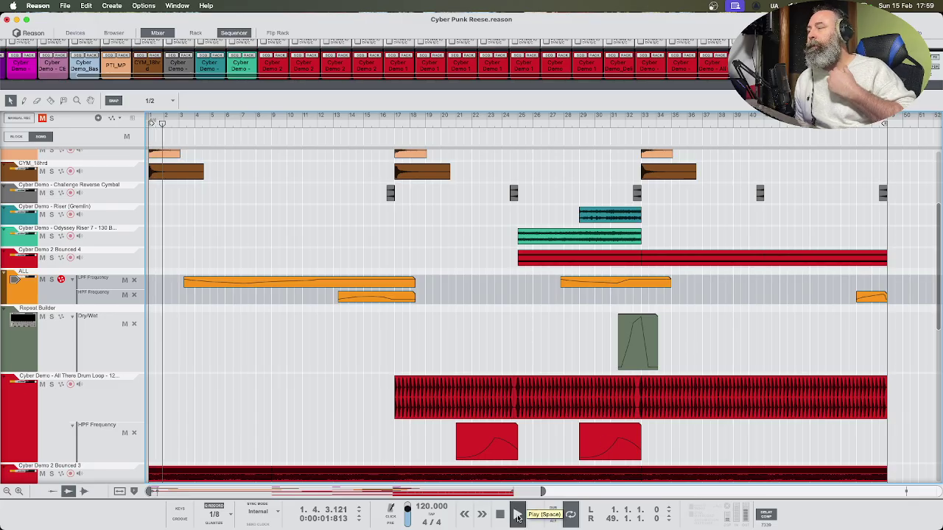